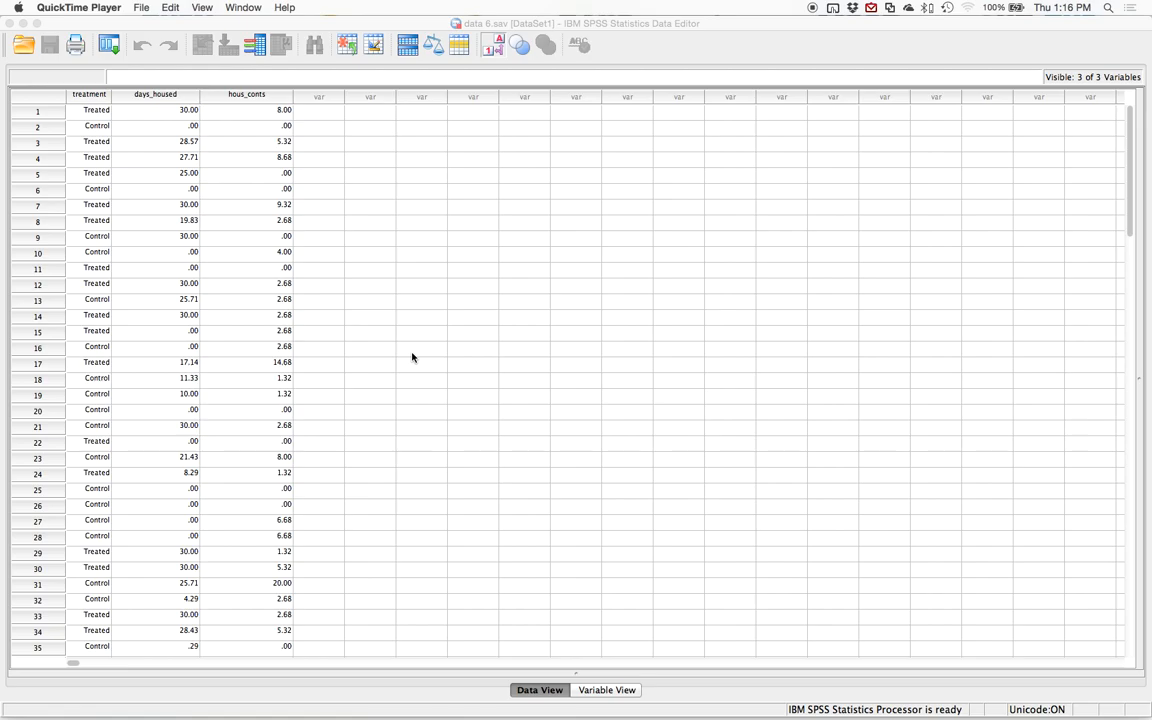
pyautogui.moveTo(2, 2)
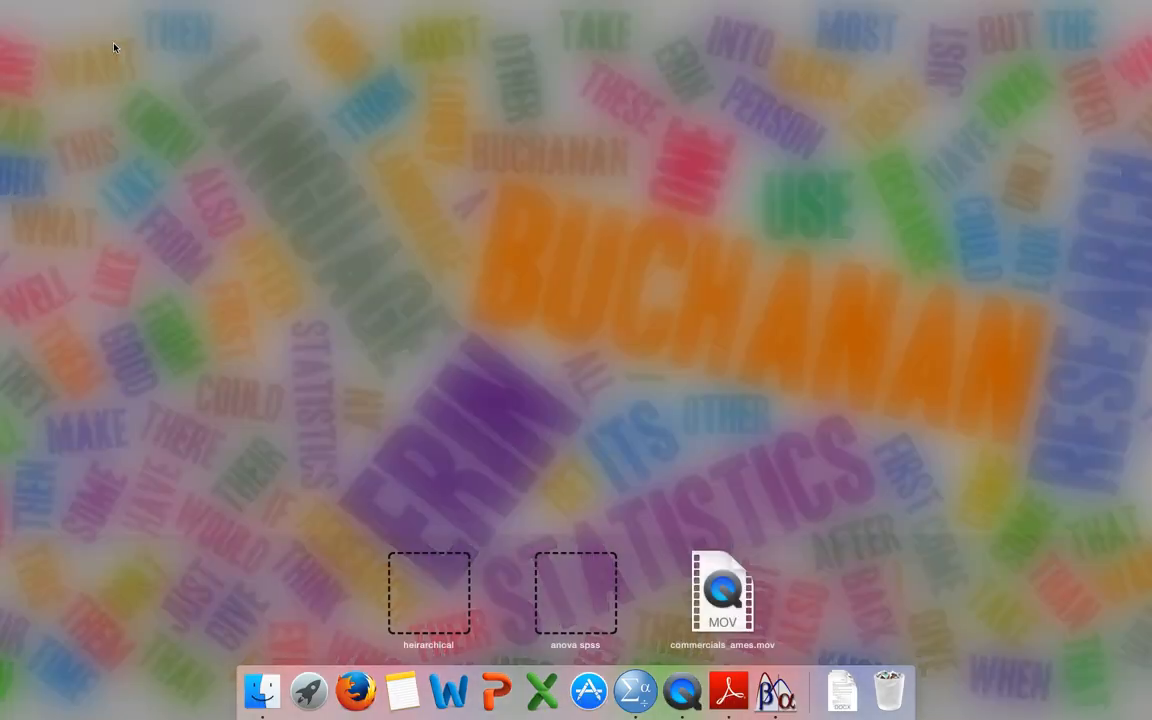
pyautogui.click(560, 412)
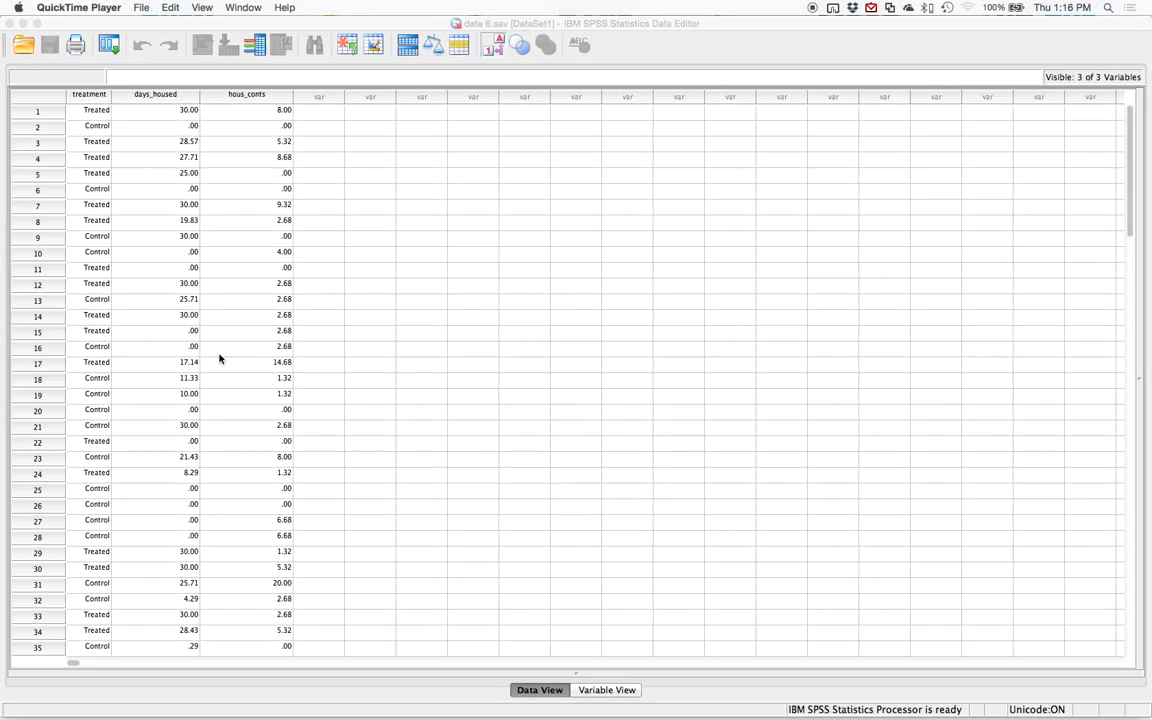
pyautogui.click(93, 254)
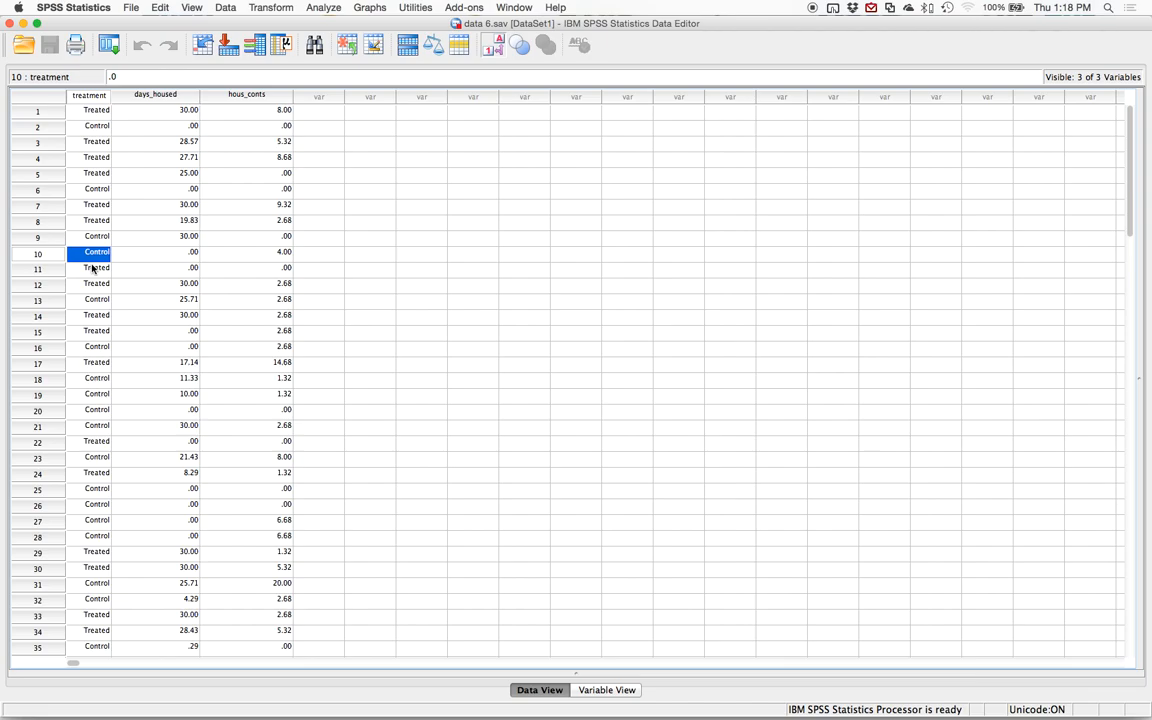
# - Switch to G*Power and choose the F test "Linear multiple regression: Fixed model, R² deviation from zero"
pyautogui.hotkey('ctrl', 'Up')
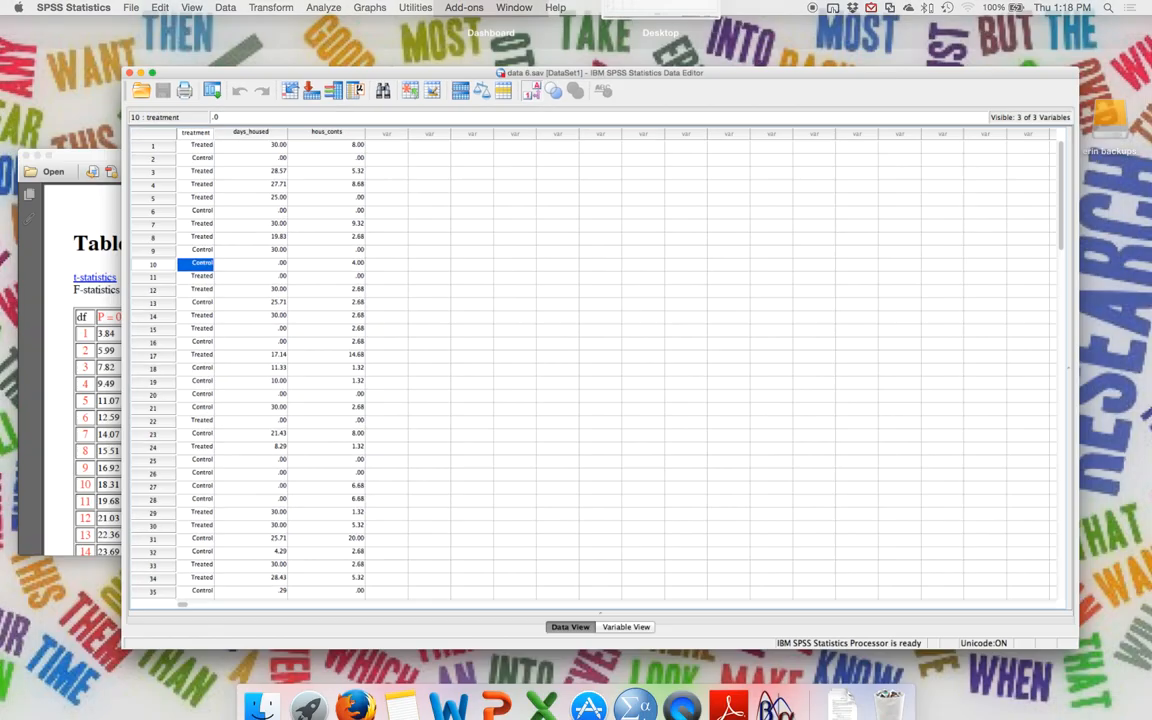
pyautogui.click(1110, 475)
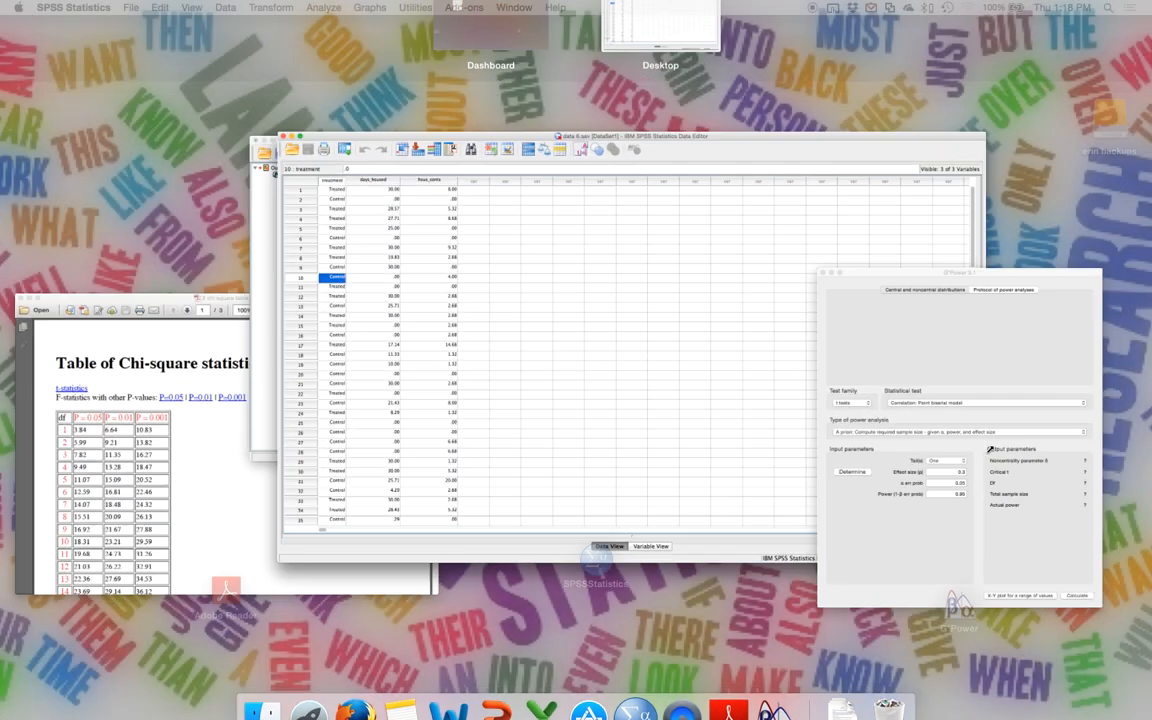
pyautogui.moveTo(607, 27); pyautogui.dragTo(296, 72)
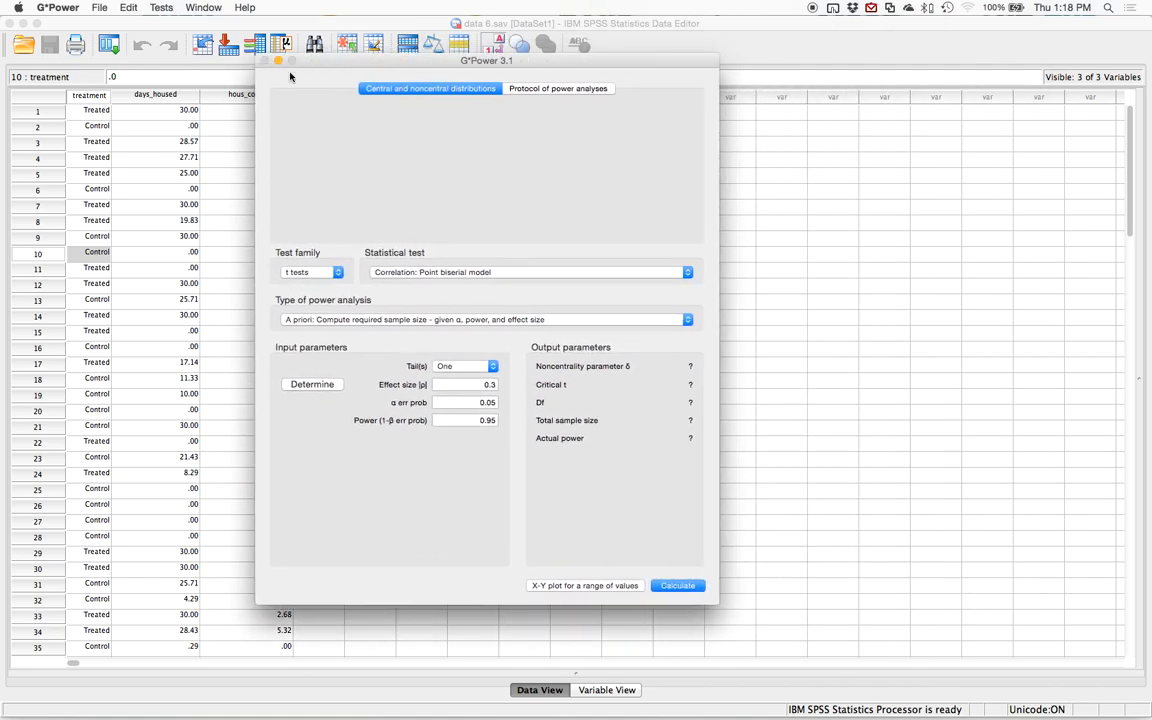
pyautogui.click(320, 270)
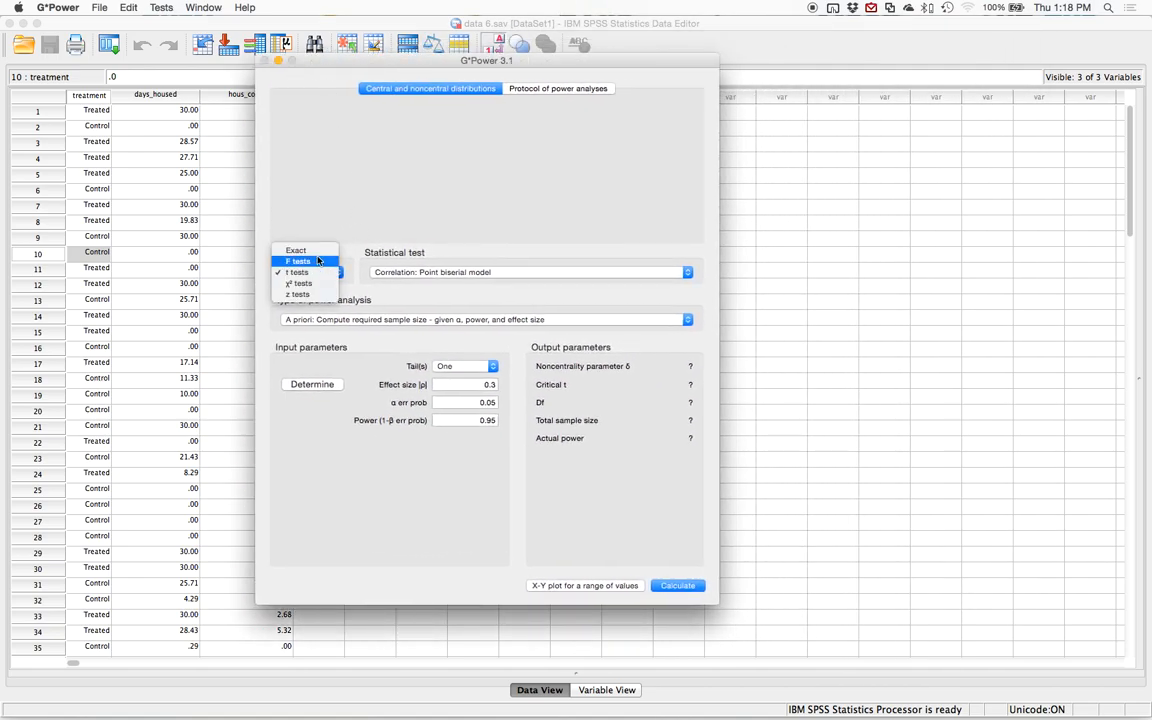
pyautogui.click(322, 262)
pyautogui.click(485, 271)
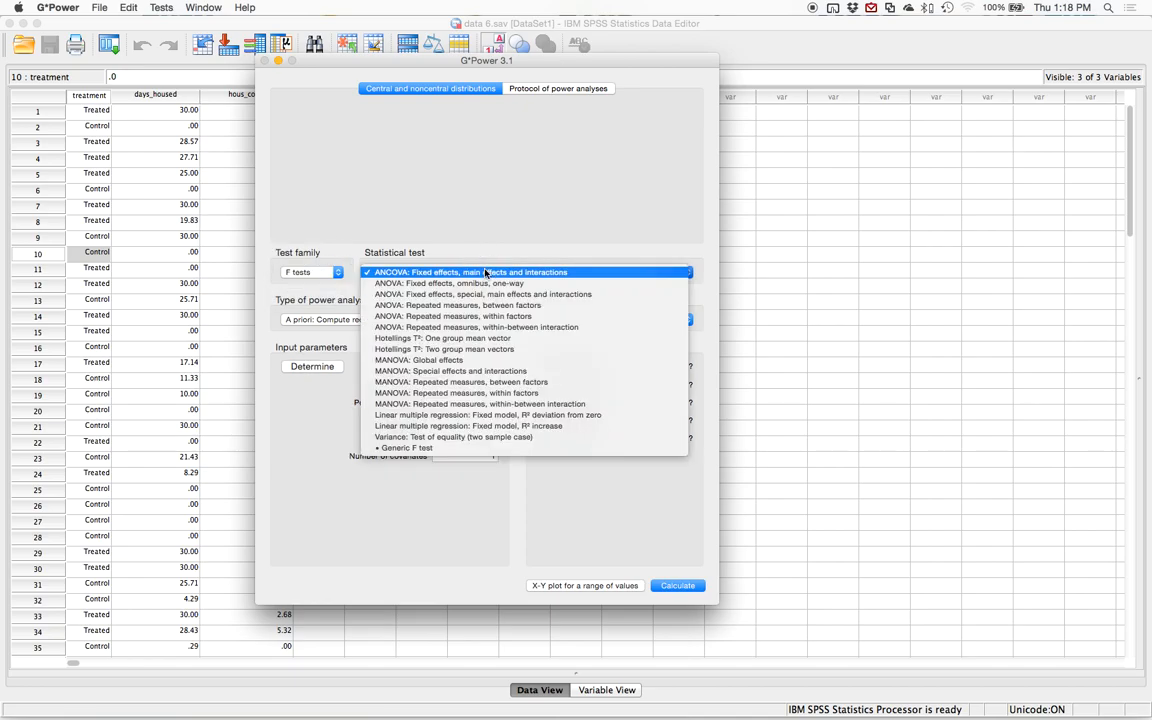
pyautogui.click(603, 414)
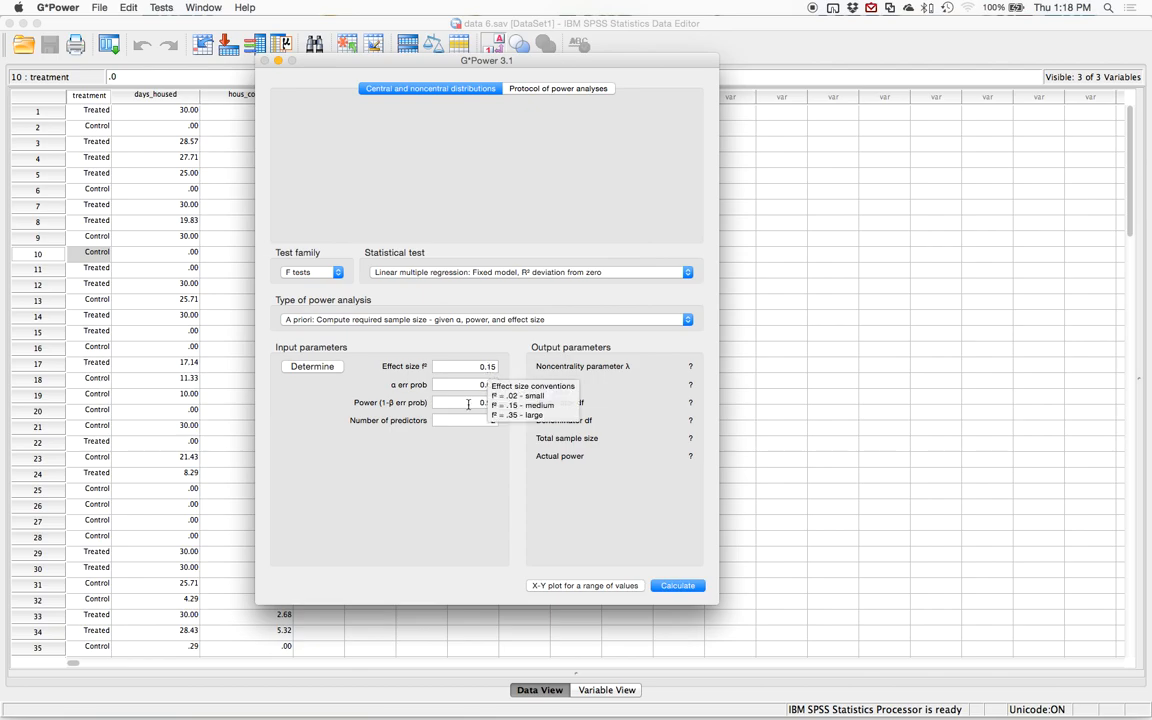
# - Set the power to .80 and calculate the required sample size
pyautogui.doubleClick(485, 402)
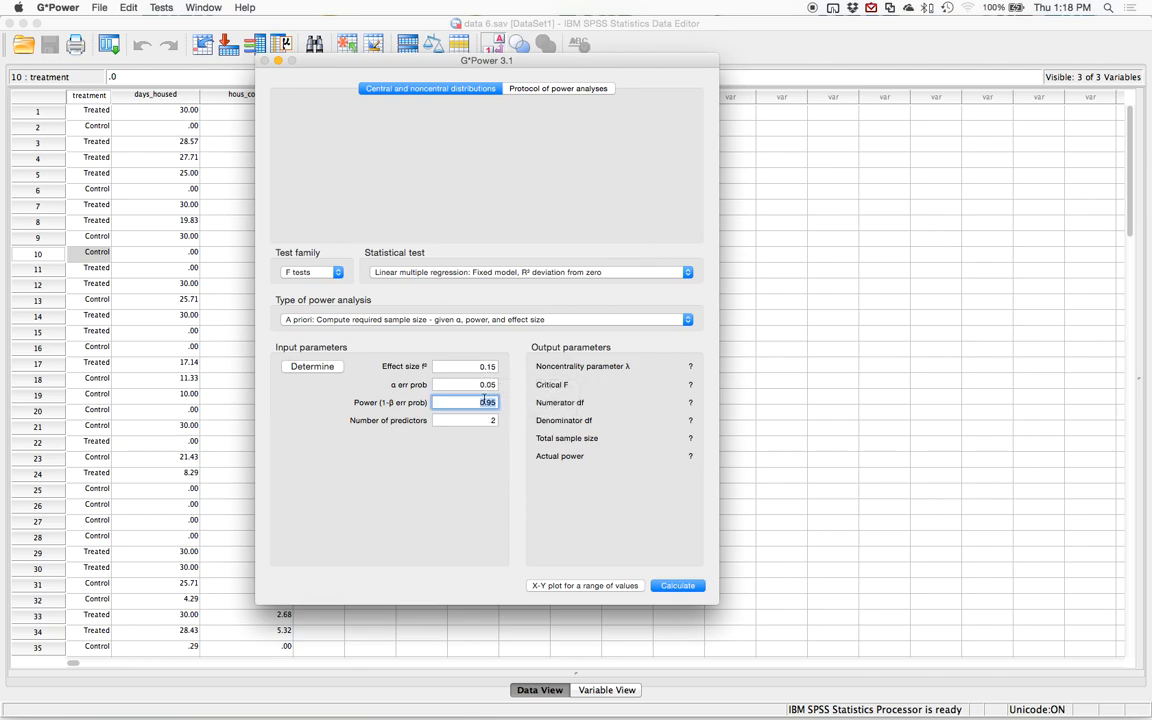
pyautogui.press('BackSpace')
pyautogui.write('.80')
pyautogui.press('Tab')
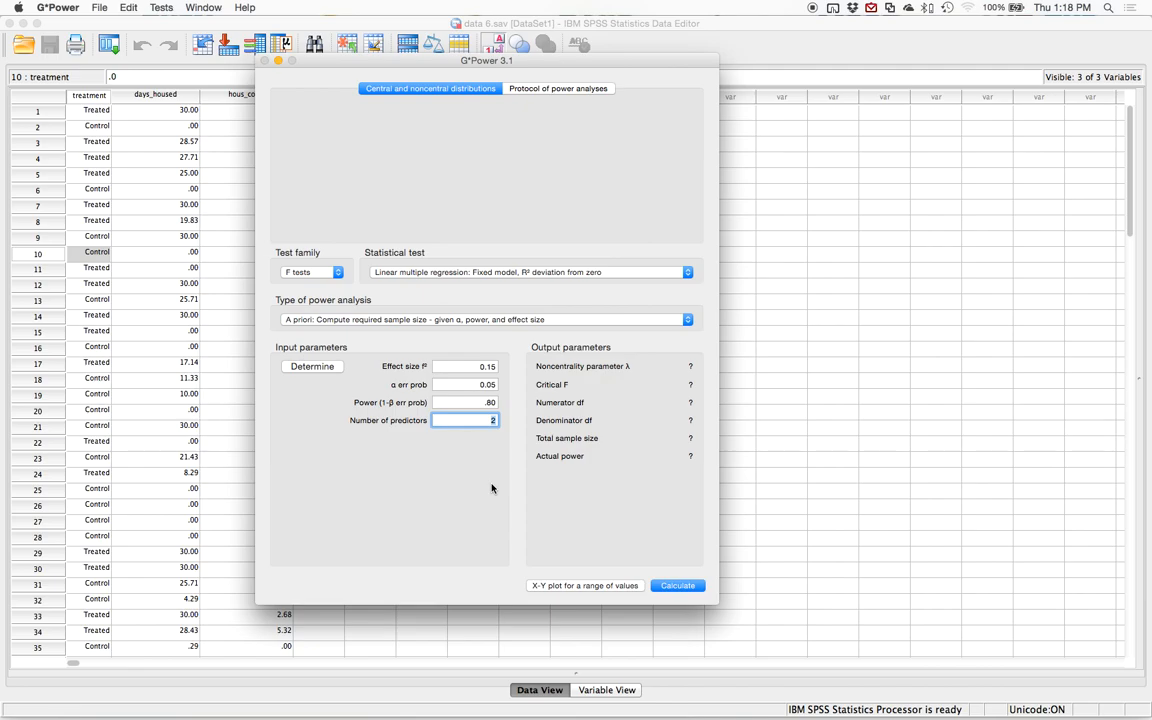
pyautogui.click(677, 585)
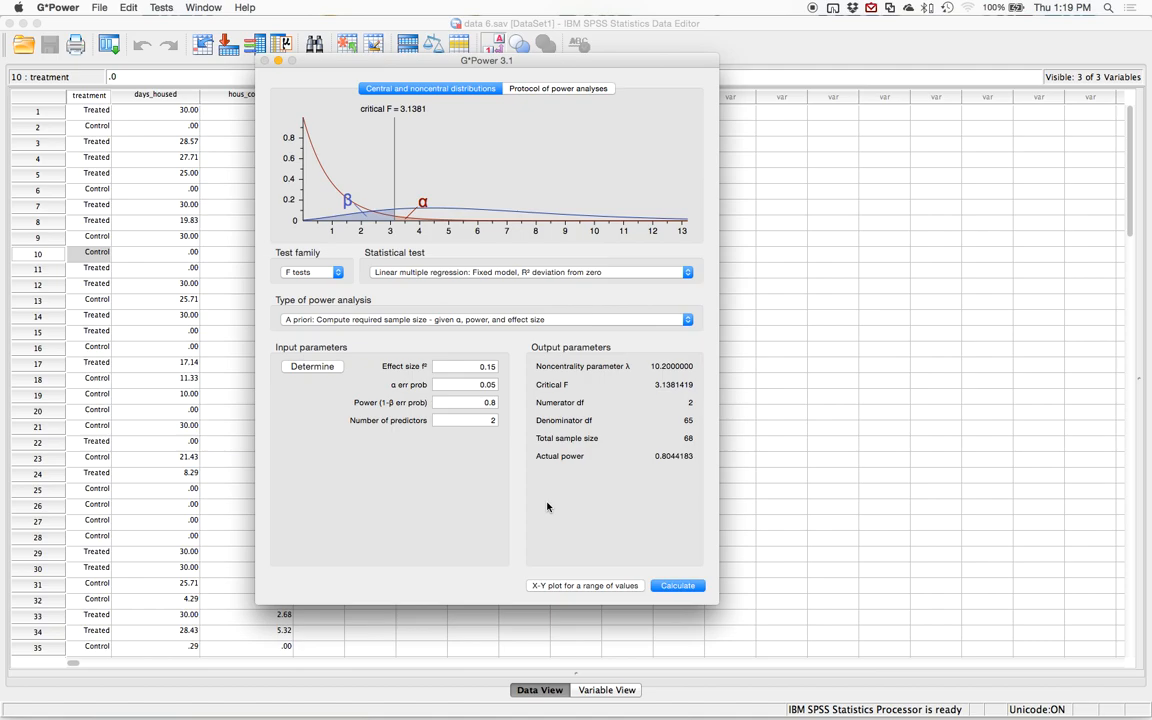
# - Switch back to SPSS Statistics and set up a Frequencies analysis of treatment, days_housed and hous_conts
pyautogui.scroll(-5, 190, 380)
pyautogui.scroll(-20, 190, 398)
pyautogui.scroll(12, 190, 398)
pyautogui.scroll(-4, 191, 399)
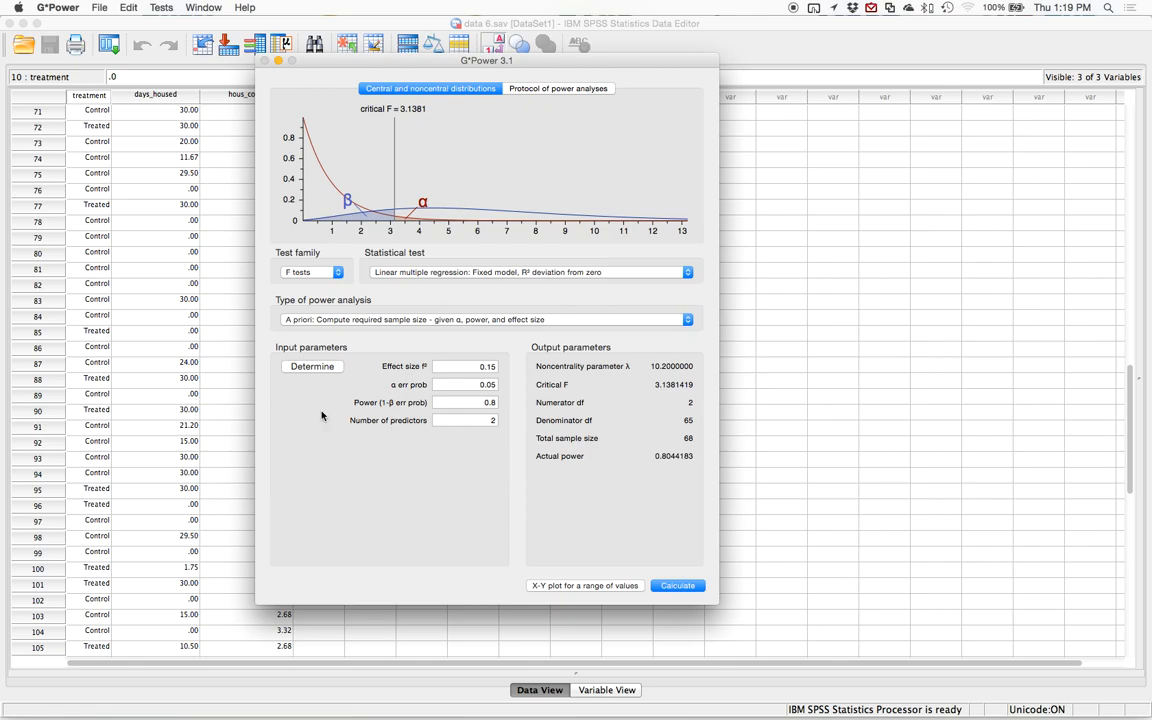
pyautogui.press('super+Tab')
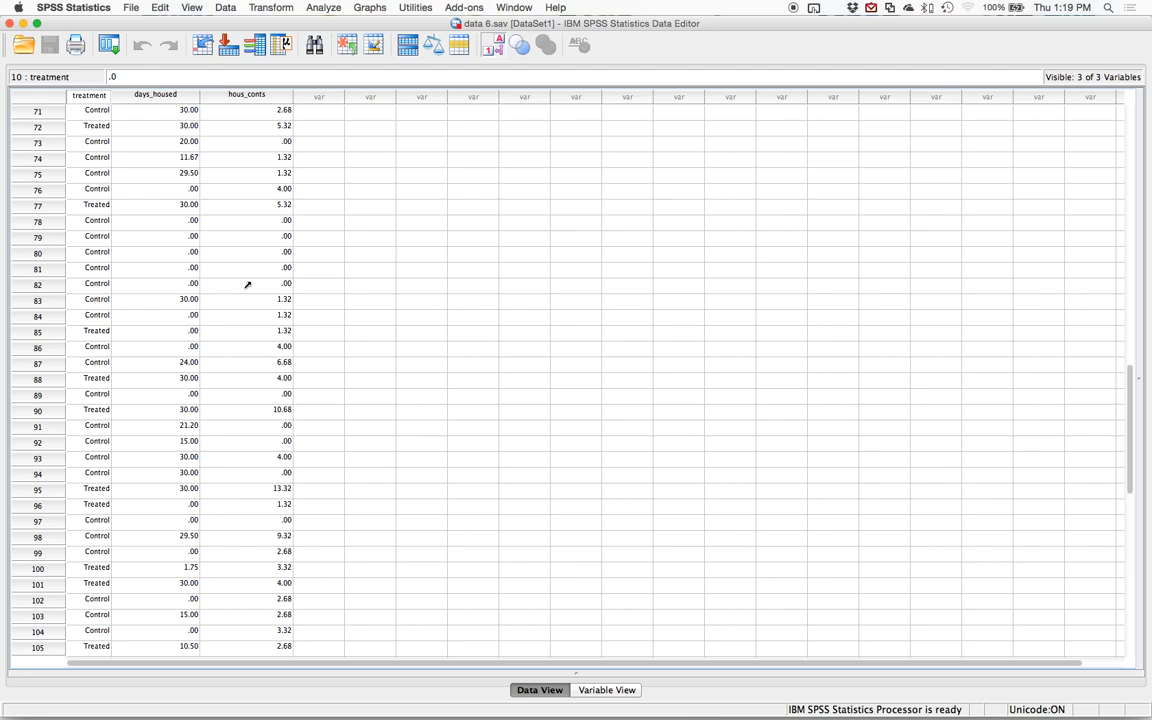
pyautogui.click(321, 10)
pyautogui.moveTo(446, 40)
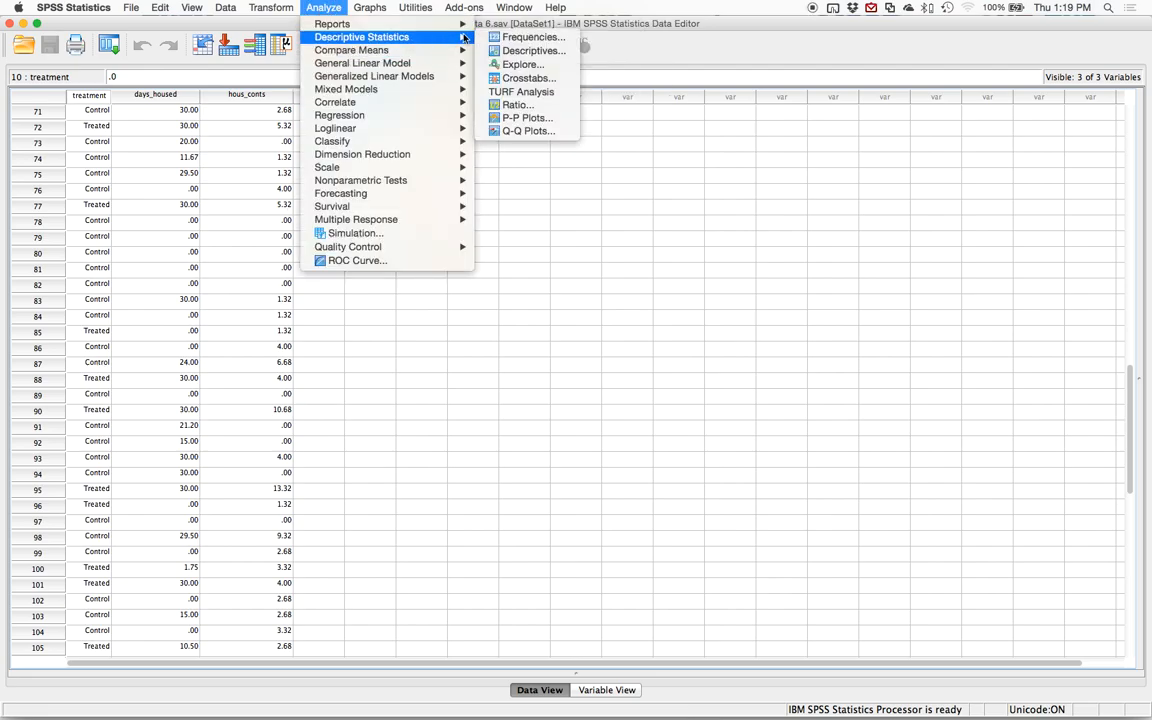
pyautogui.click(535, 37)
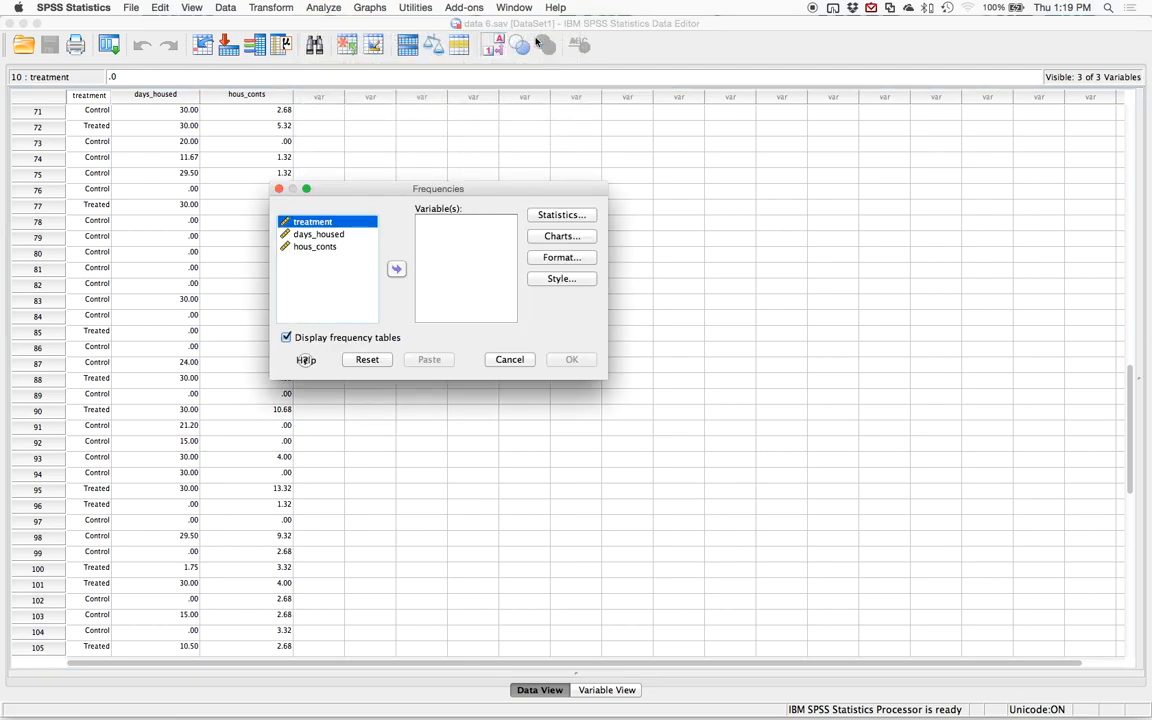
pyautogui.keyDown('shift'); pyautogui.click(307, 248); pyautogui.keyUp('shift')
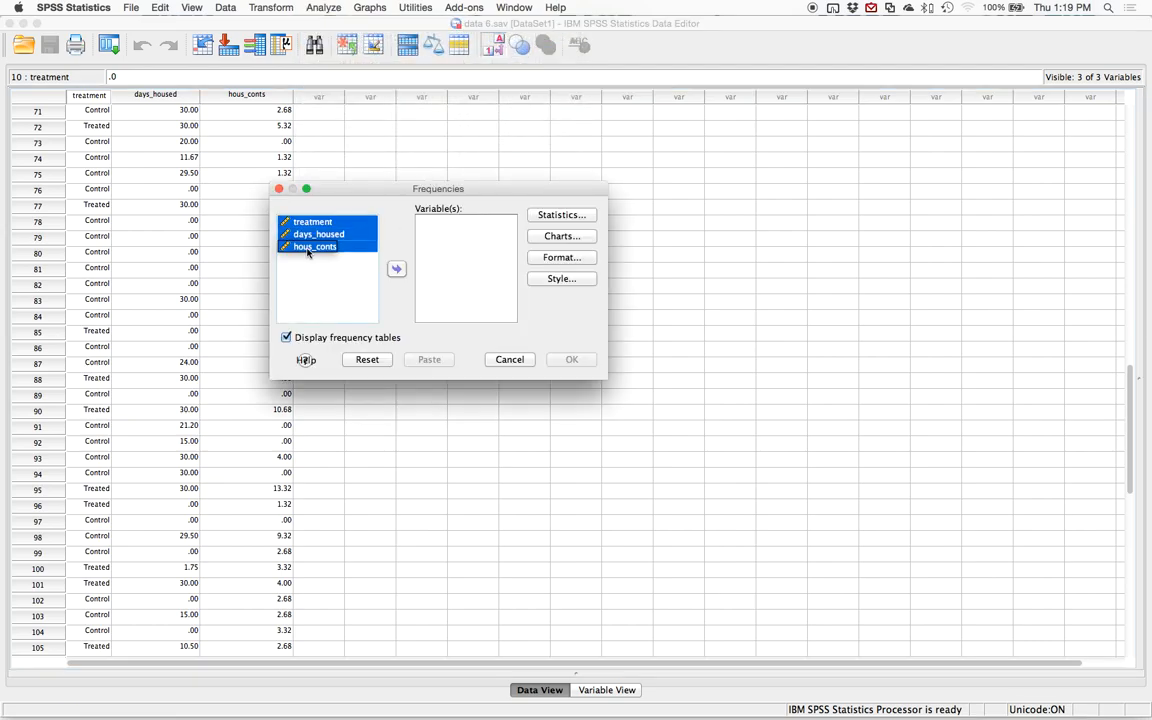
pyautogui.click(397, 269)
# - Request the minimum, maximum, mean and standard deviation, and run the Frequencies analysis
pyautogui.click(561, 214)
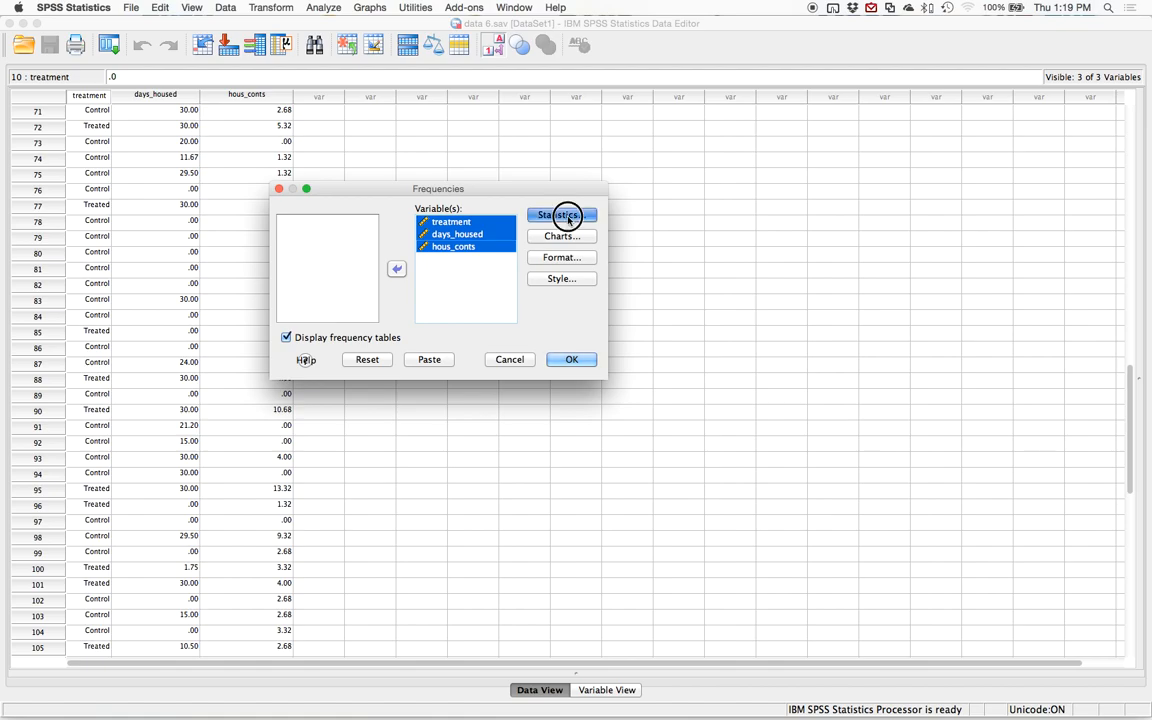
pyautogui.click(376, 346)
pyautogui.click(374, 358)
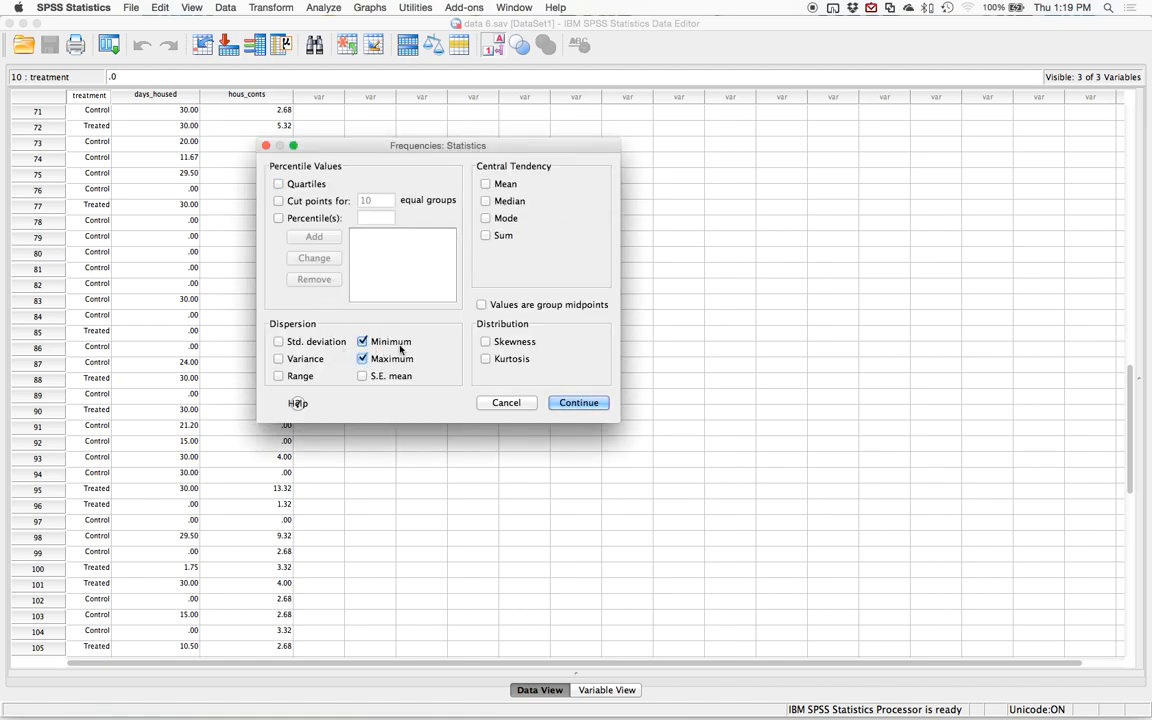
pyautogui.click(486, 184)
pyautogui.click(293, 347)
pyautogui.click(551, 403)
pyautogui.click(562, 359)
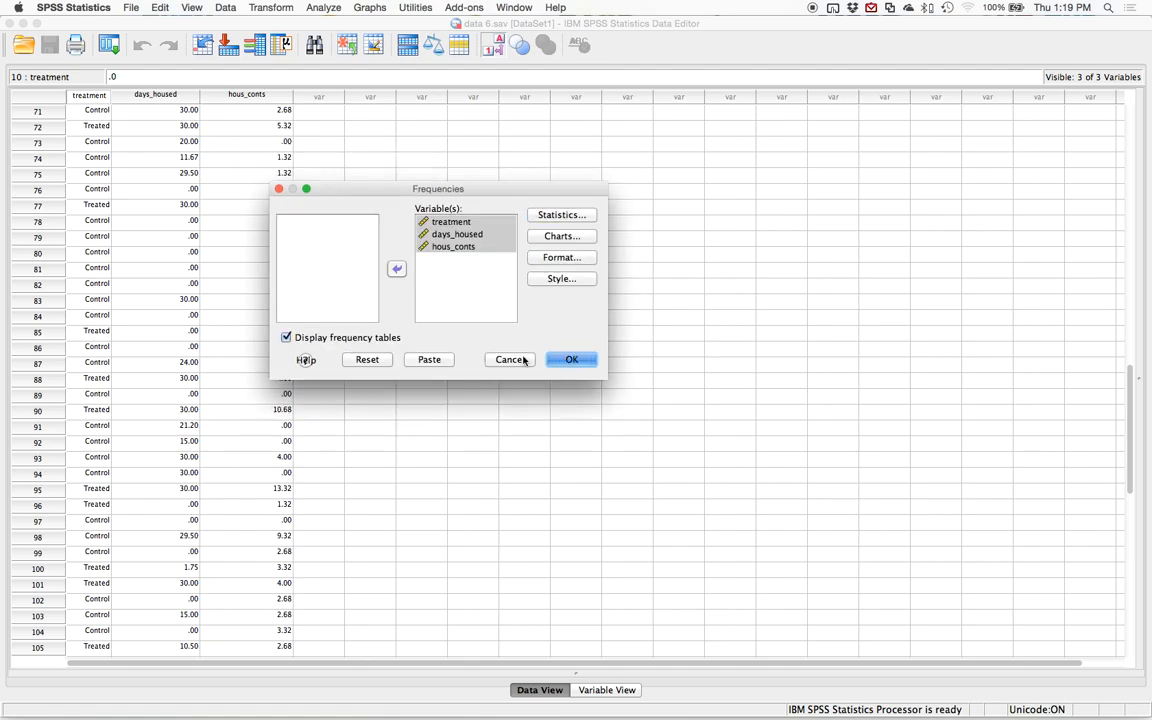
# - Examine the Statistics table and the frequency tables for missing data, value ranges and group sizes
pyautogui.click(418, 272)
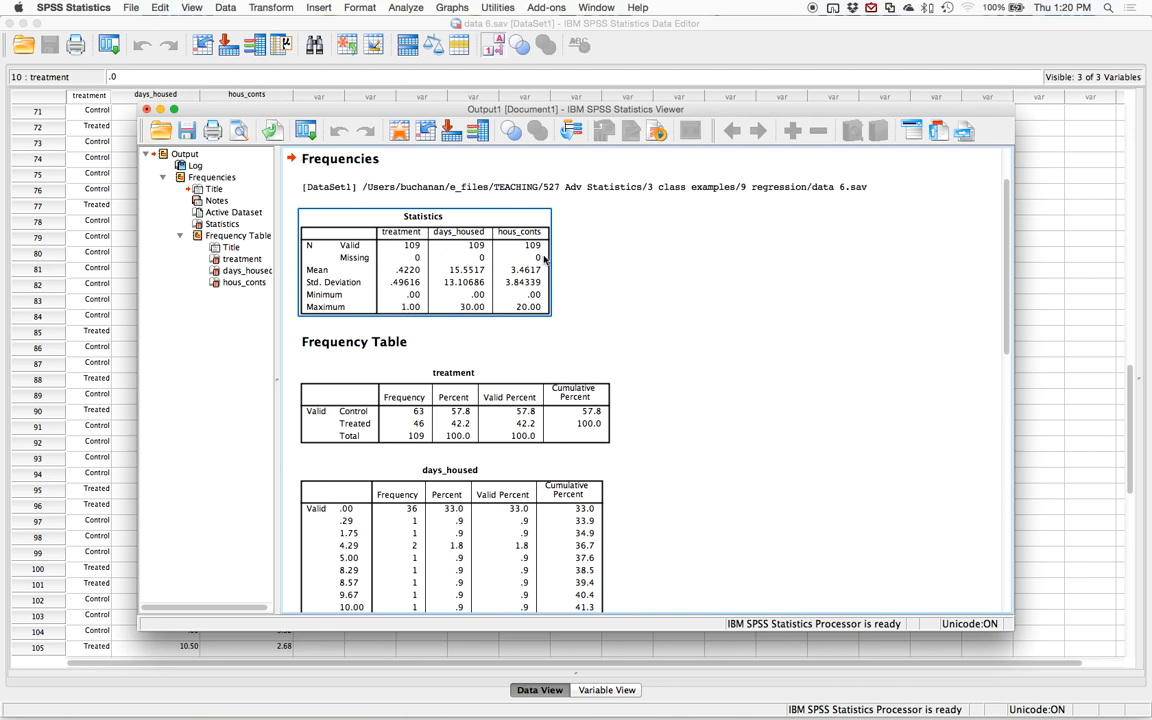
pyautogui.click(392, 331)
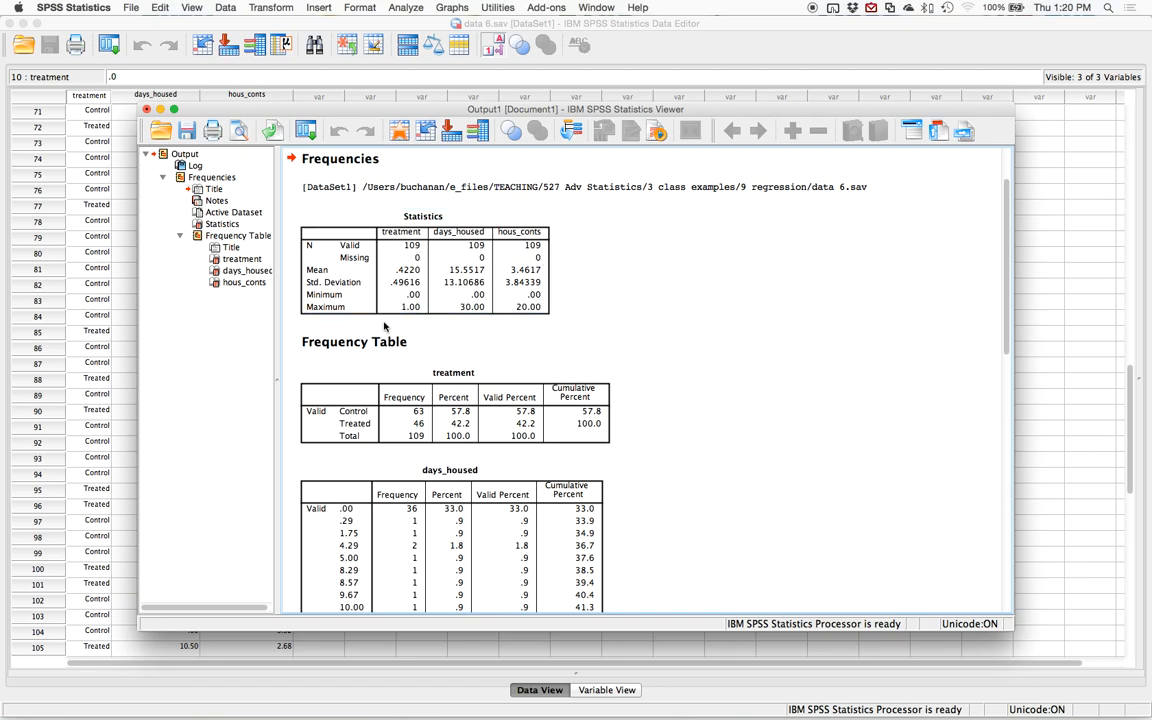
pyautogui.click(382, 380)
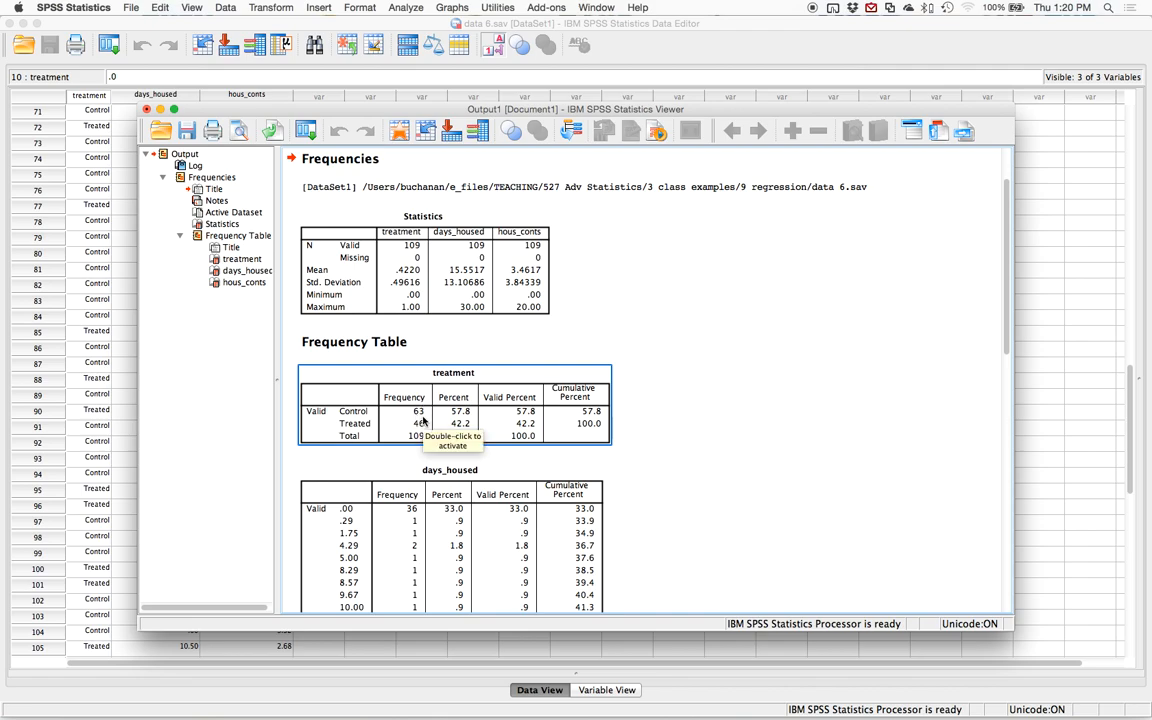
pyautogui.click(450, 305)
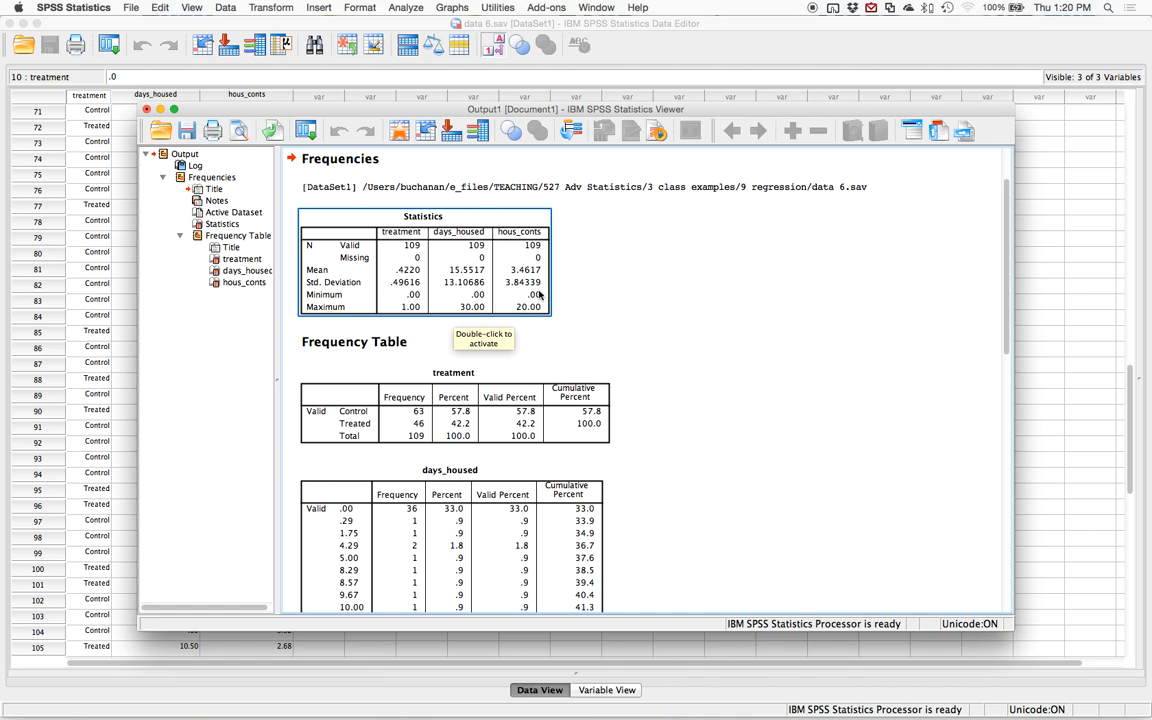
pyautogui.click(805, 341)
pyautogui.click(713, 361)
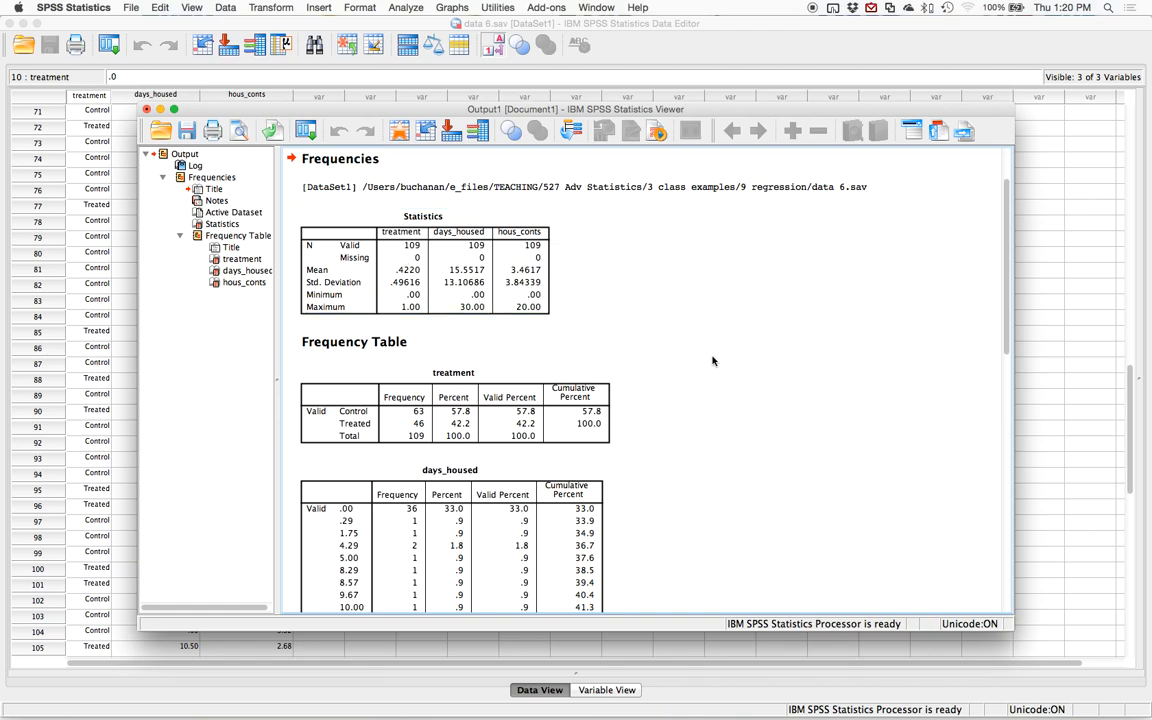
pyautogui.scroll(-20, 713, 361)
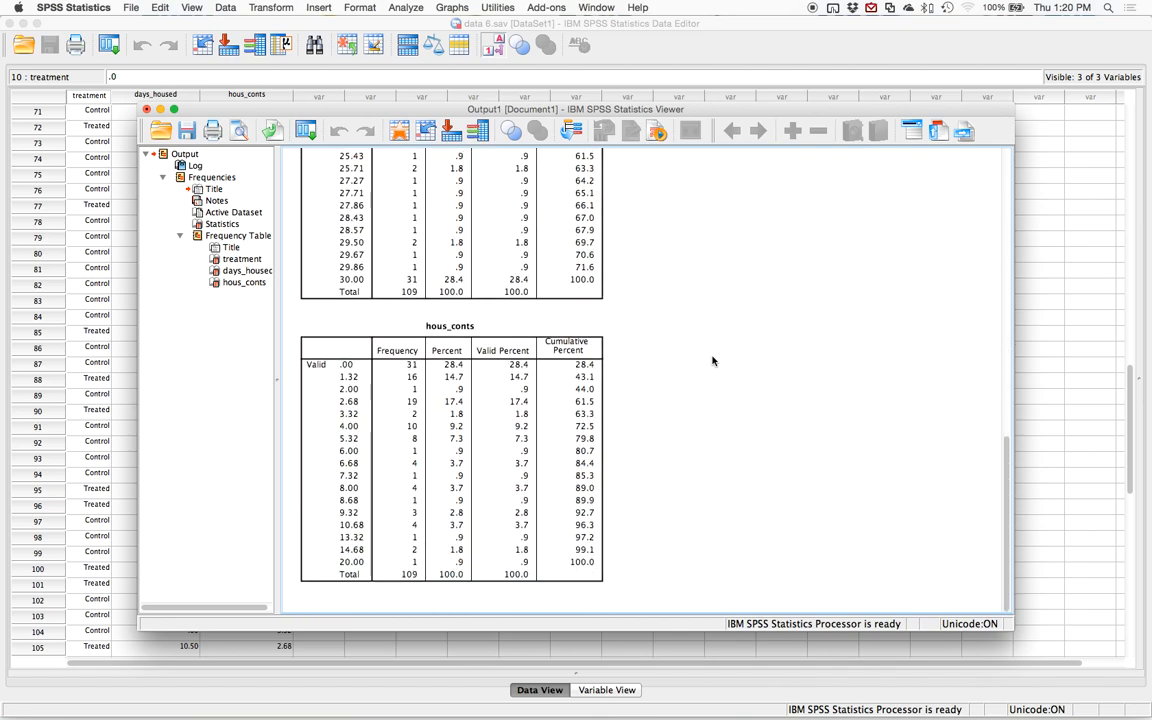
pyautogui.scroll(20, 640, 360)
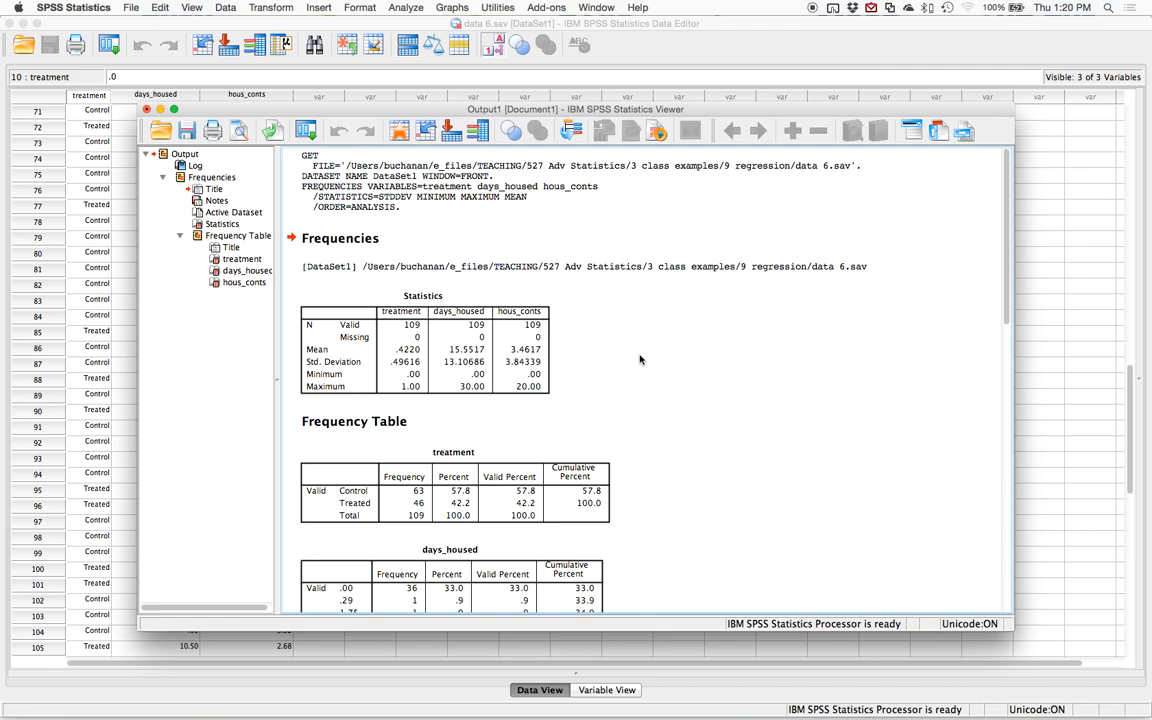
pyautogui.click(488, 340)
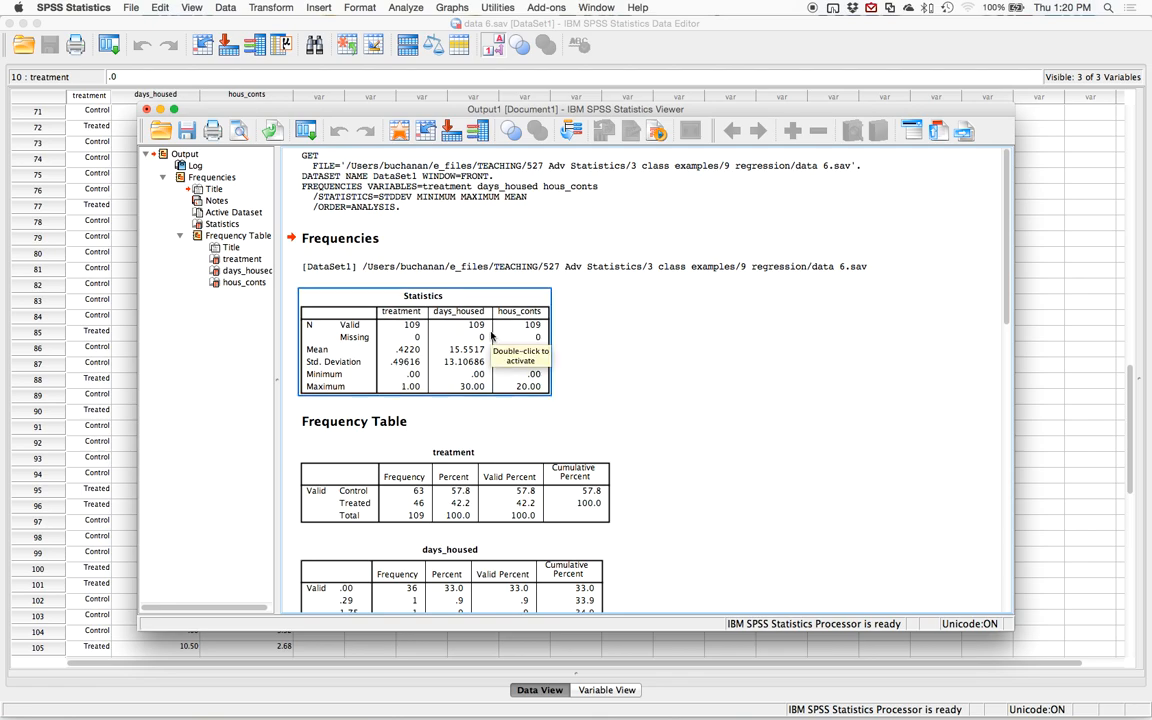
pyautogui.click(455, 250)
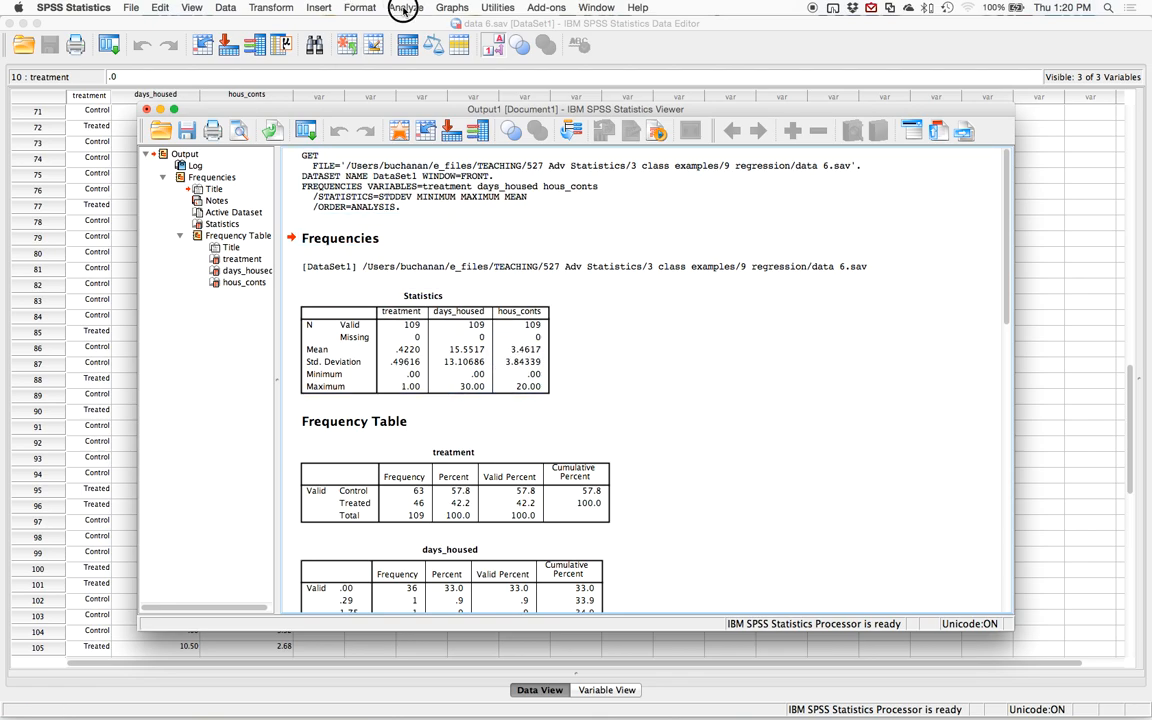
# - Start a linear regression with days_housed as the dependent variable
pyautogui.click(404, 9)
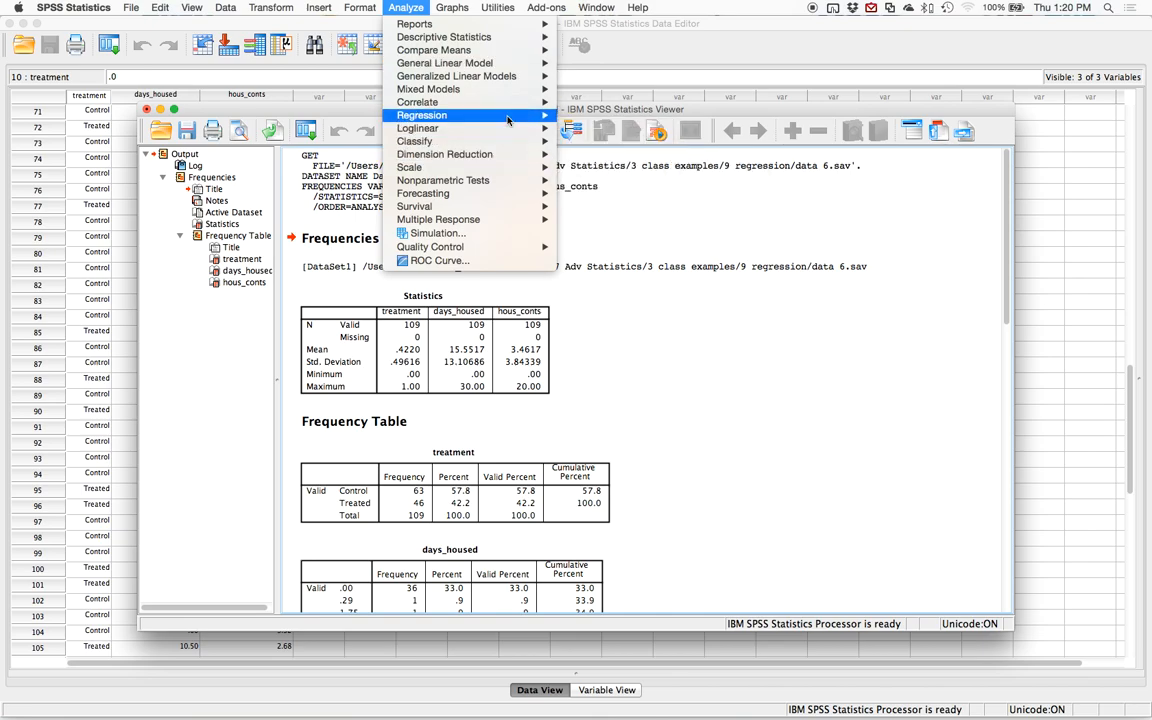
pyautogui.moveTo(507, 120)
pyautogui.click(650, 129)
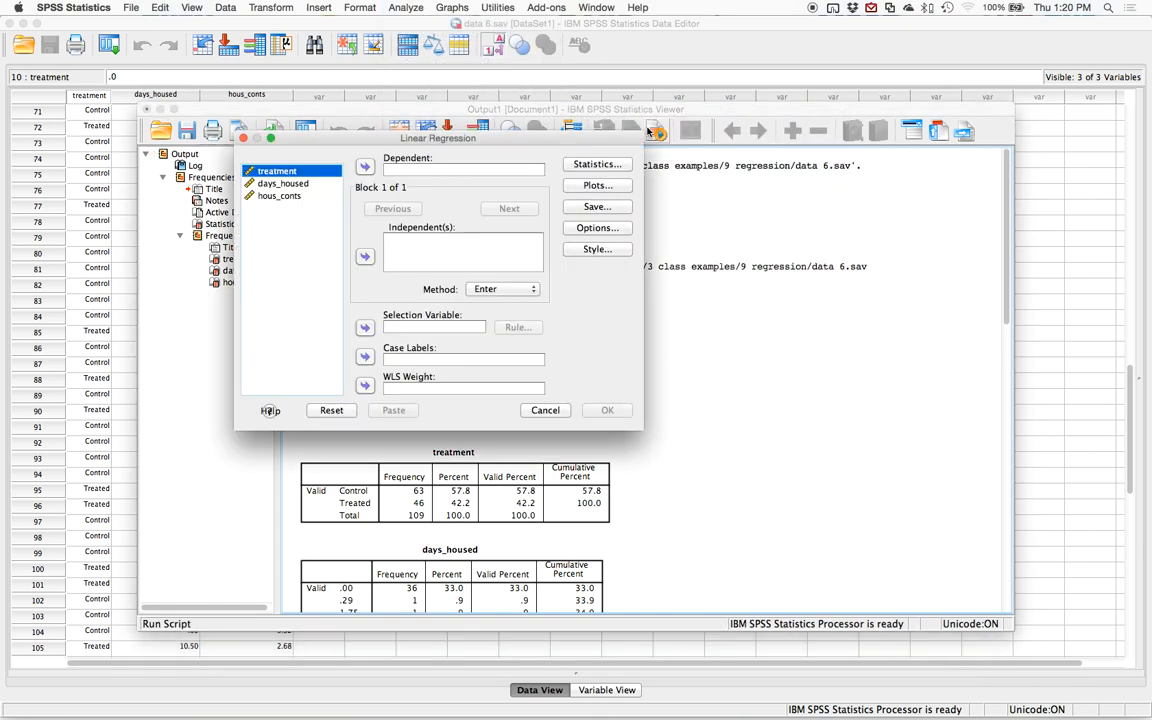
pyautogui.click(270, 196)
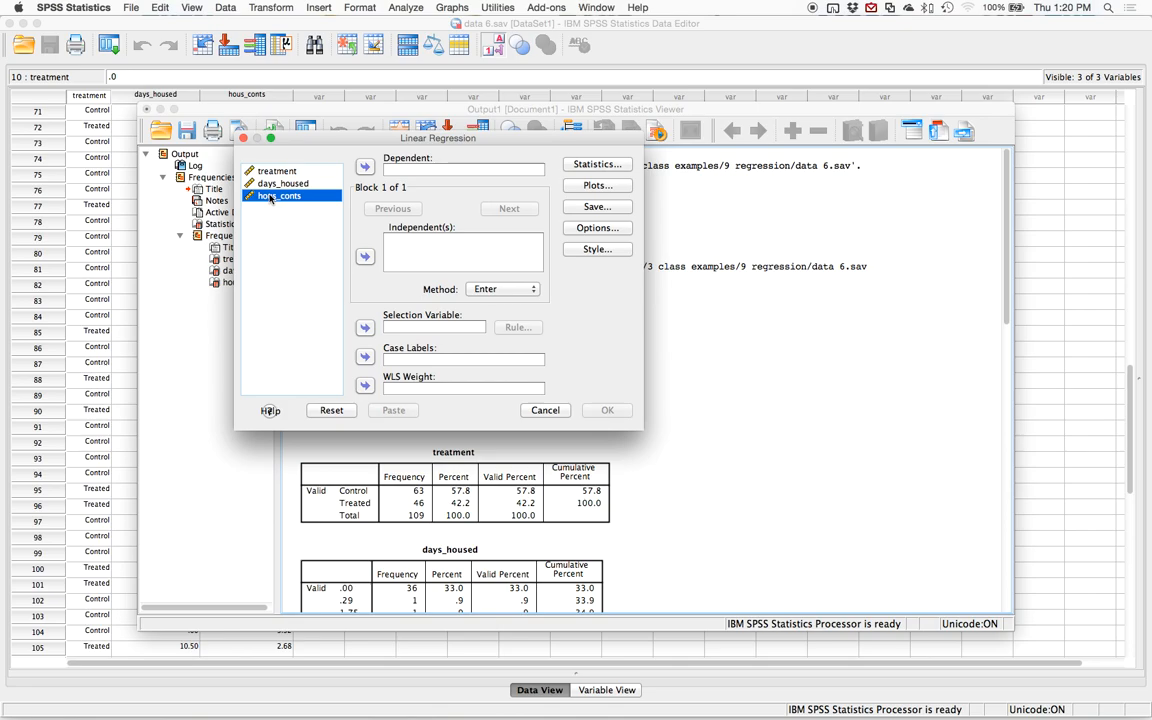
pyautogui.click(264, 182)
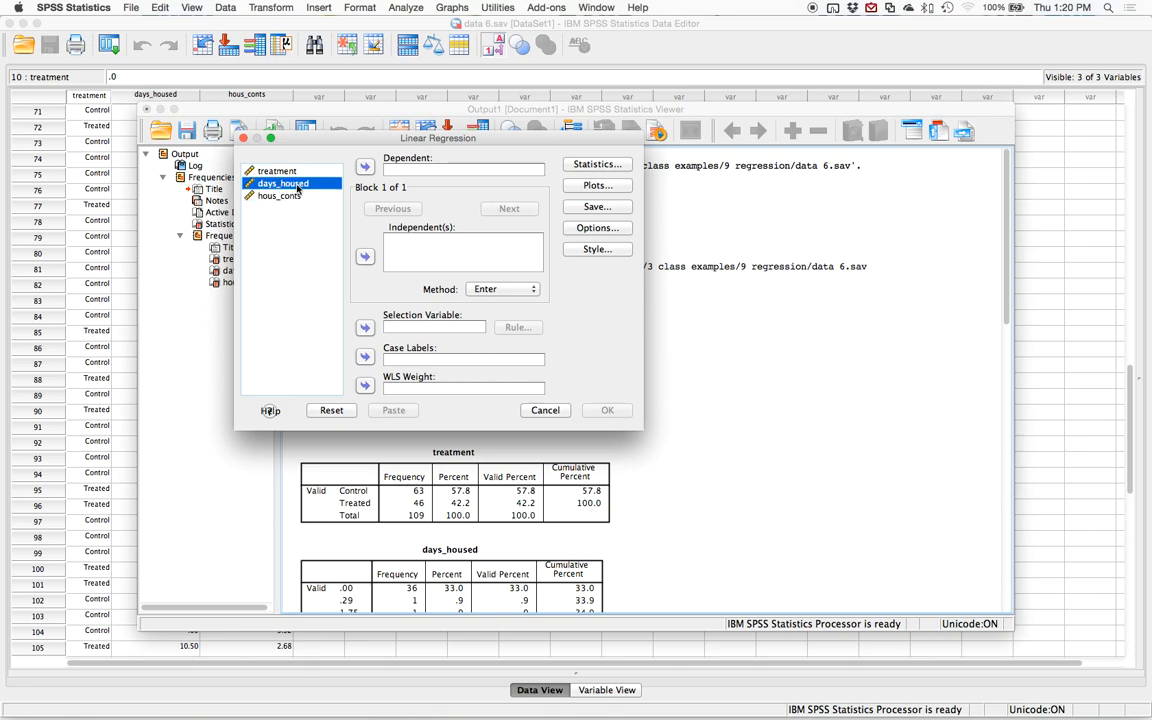
pyautogui.click(364, 168)
# - Add treatment and hous_conts as the independent variables of the linear regression
pyautogui.click(270, 172)
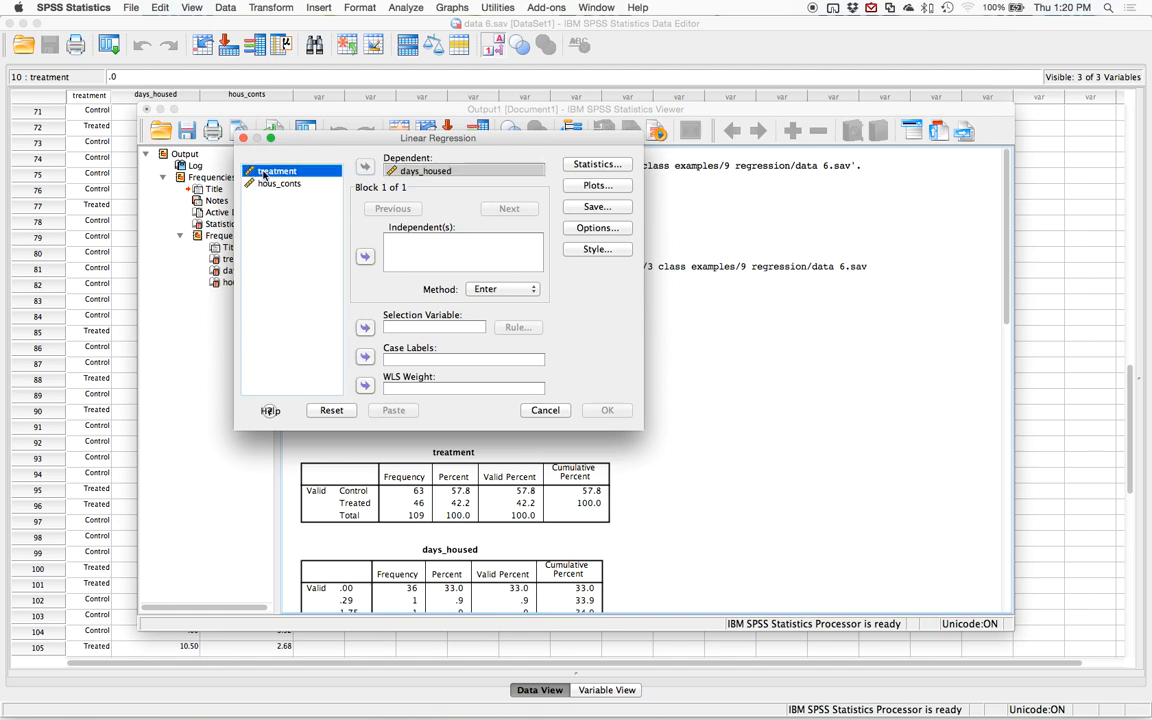
pyautogui.keyDown('shift'); pyautogui.click(265, 186); pyautogui.keyUp('shift')
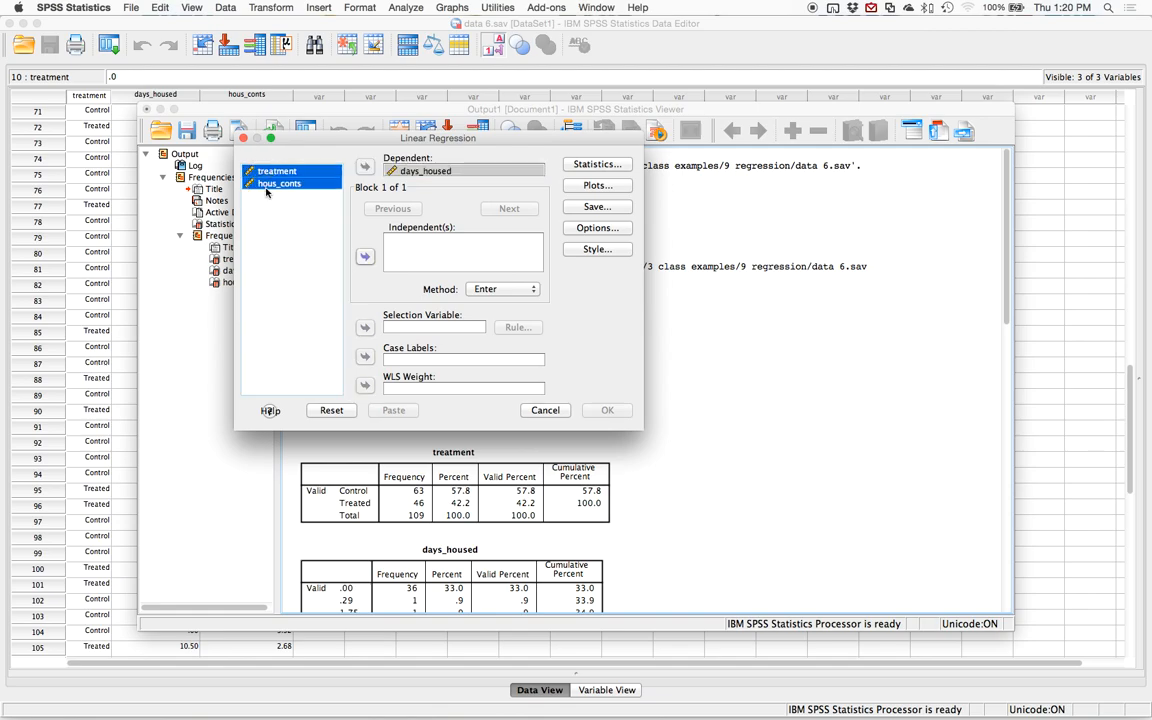
pyautogui.click(365, 258)
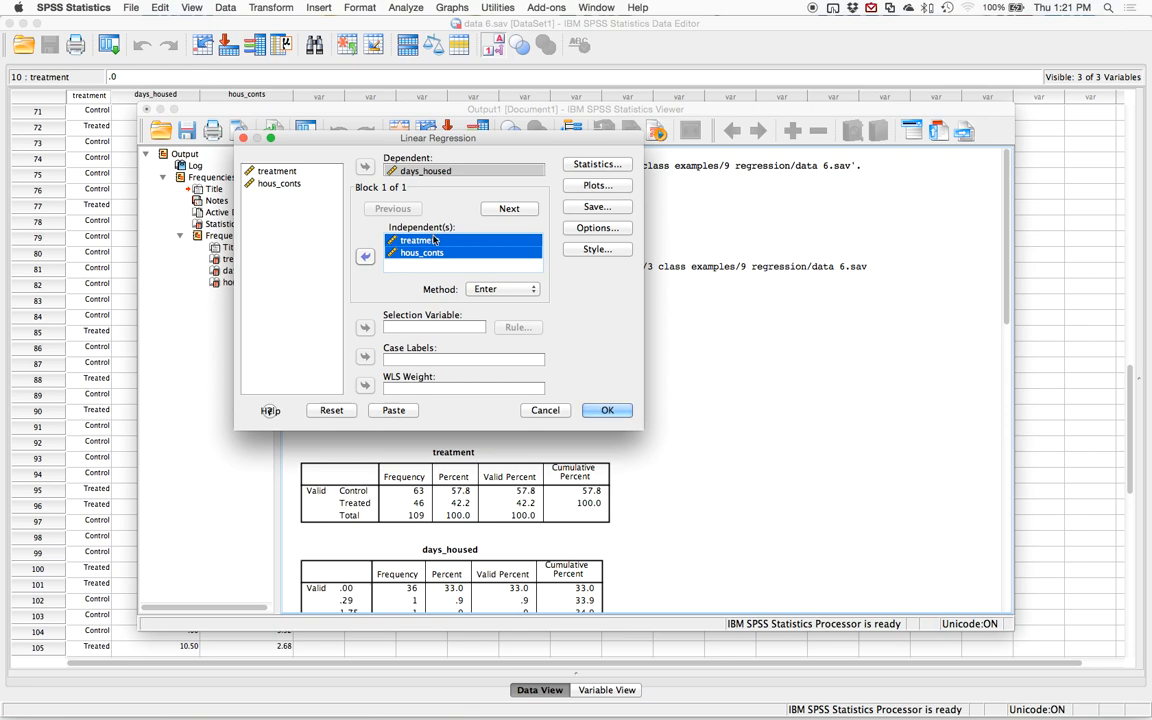
# - Request a regression plot with *ZPRED on Y and *ZRESID on X, plus the residual histogram and normal probability plot
pyautogui.click(594, 186)
pyautogui.click(320, 211)
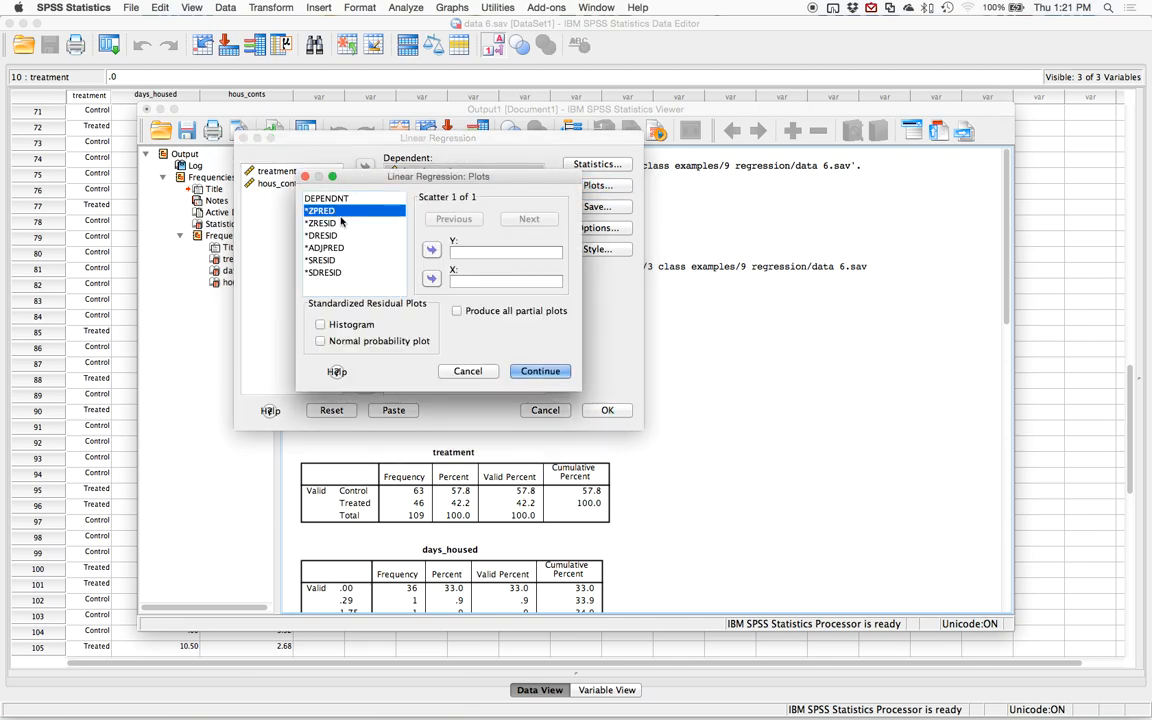
pyautogui.click(432, 250)
pyautogui.click(322, 223)
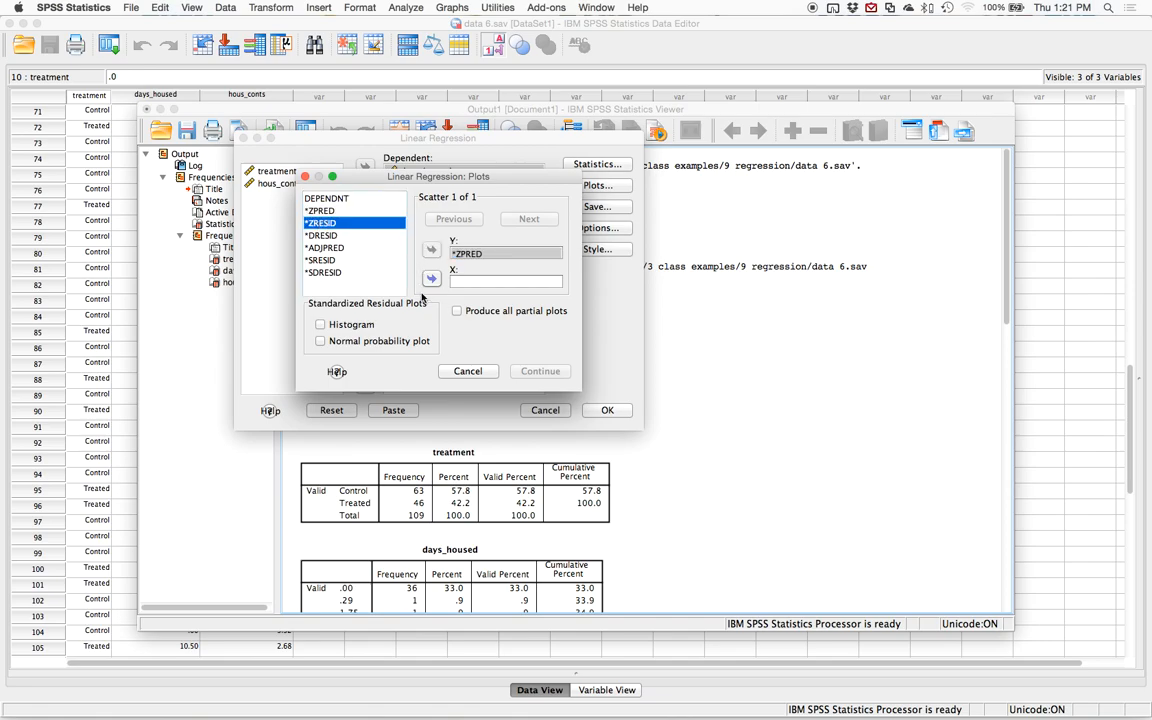
pyautogui.click(431, 279)
pyautogui.click(320, 324)
pyautogui.click(367, 342)
pyautogui.click(540, 371)
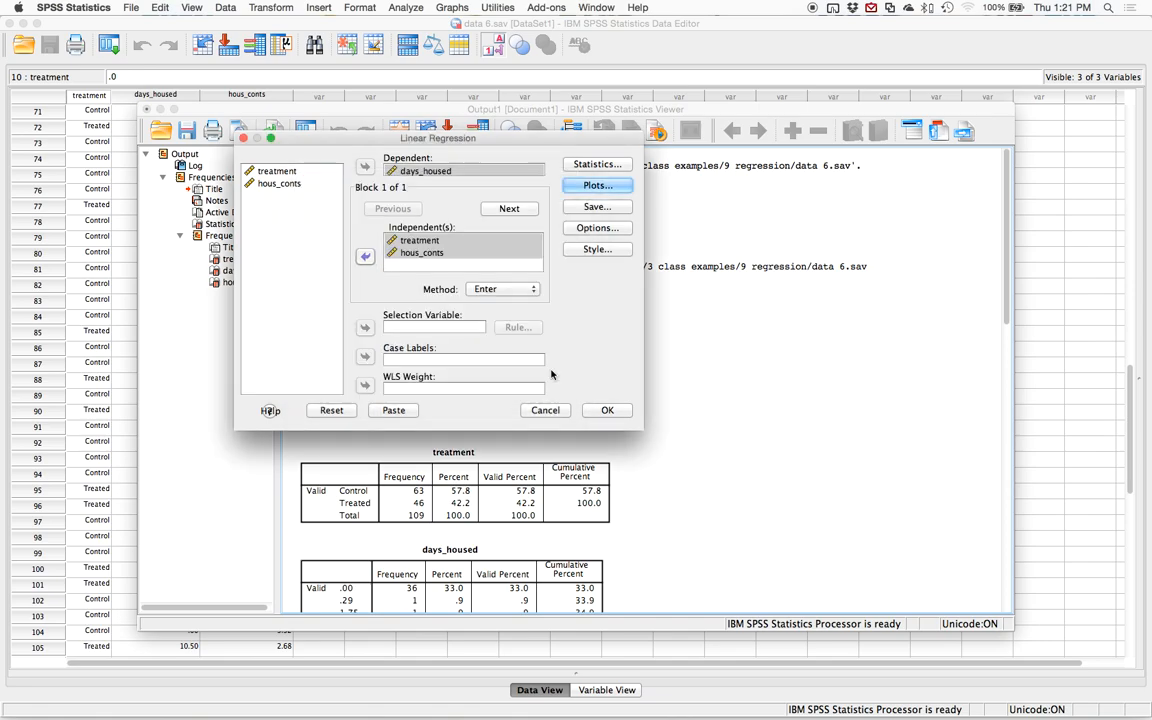
# - Save the Mahalanobis, Cook's and leverage values as new variables and run the regression
pyautogui.click(612, 209)
pyautogui.click(300, 205)
pyautogui.click(296, 220)
pyautogui.click(298, 237)
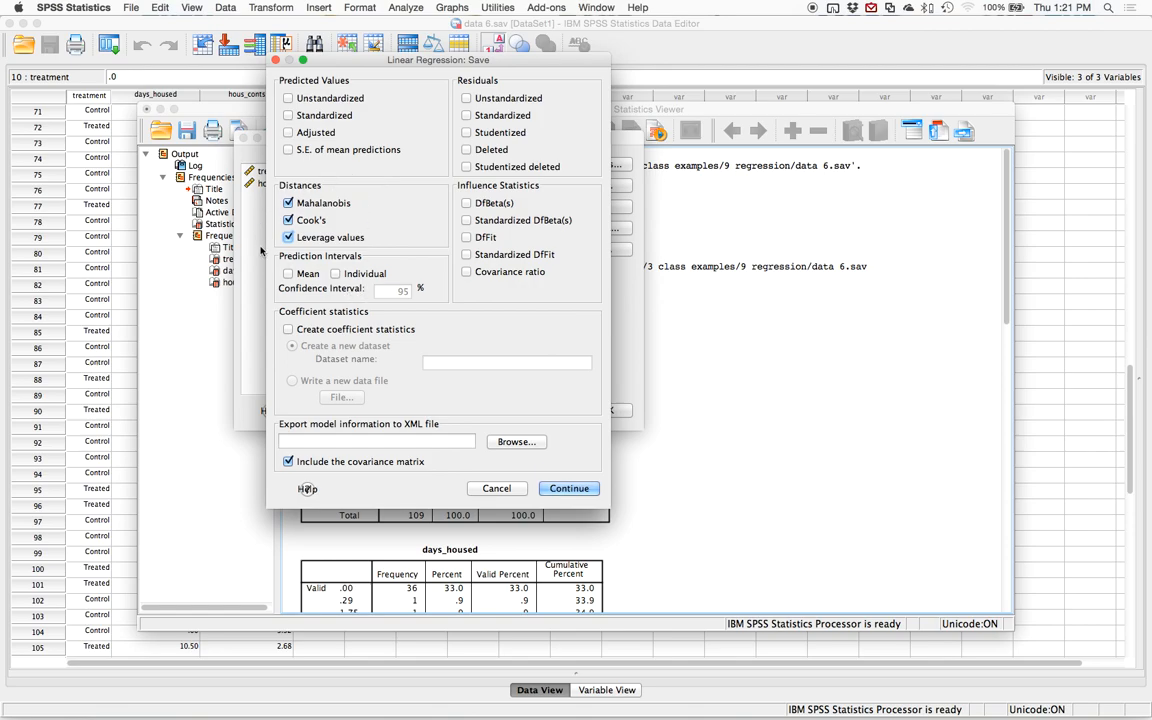
pyautogui.click(572, 488)
pyautogui.click(607, 411)
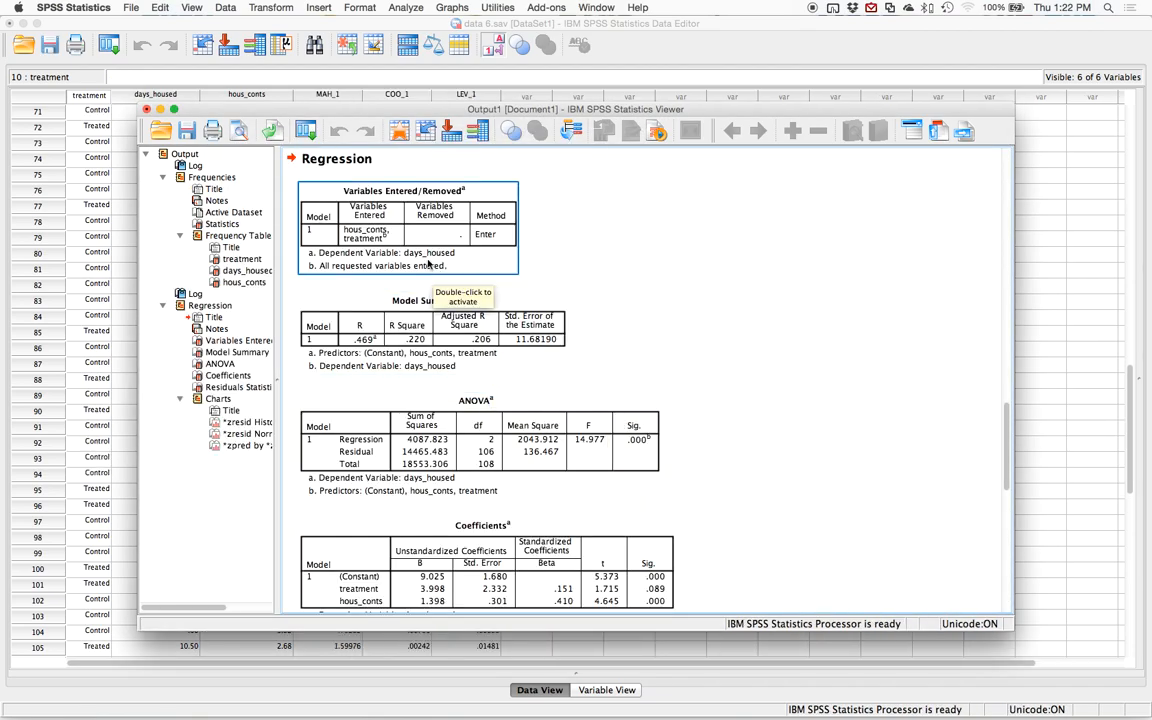
# - Return to the data, review the saved distance values, and start recoding MAH_1 into a different variable
pyautogui.click(398, 91)
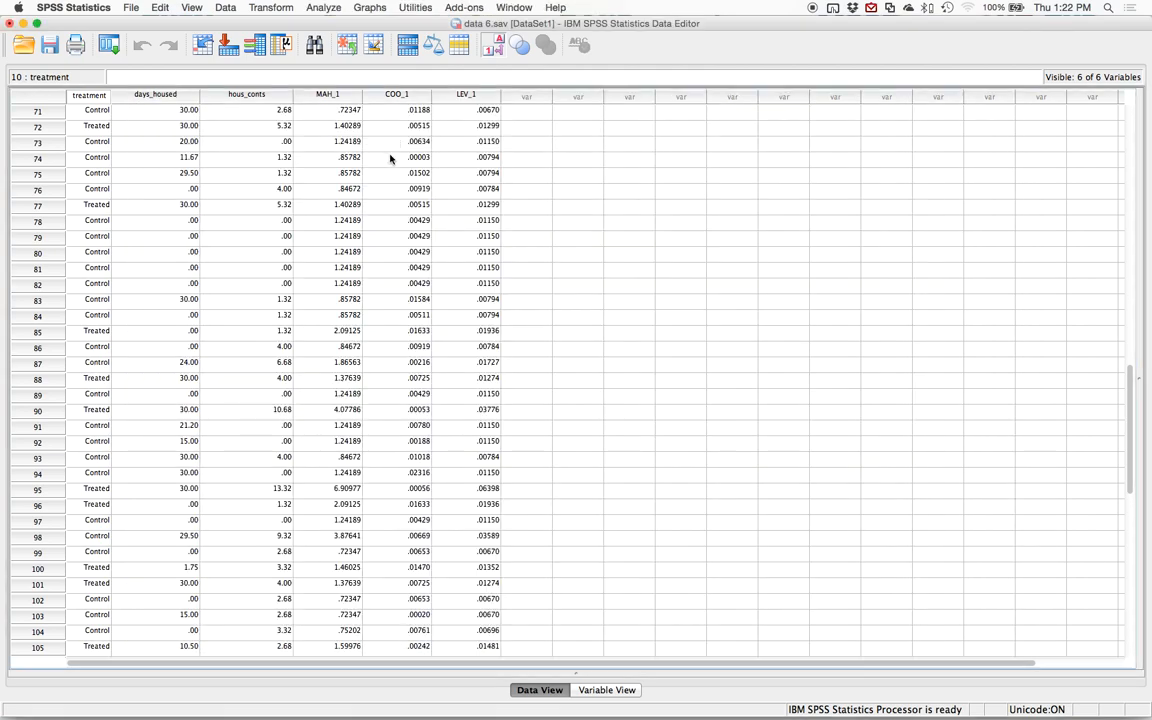
pyautogui.scroll(15, 390, 158)
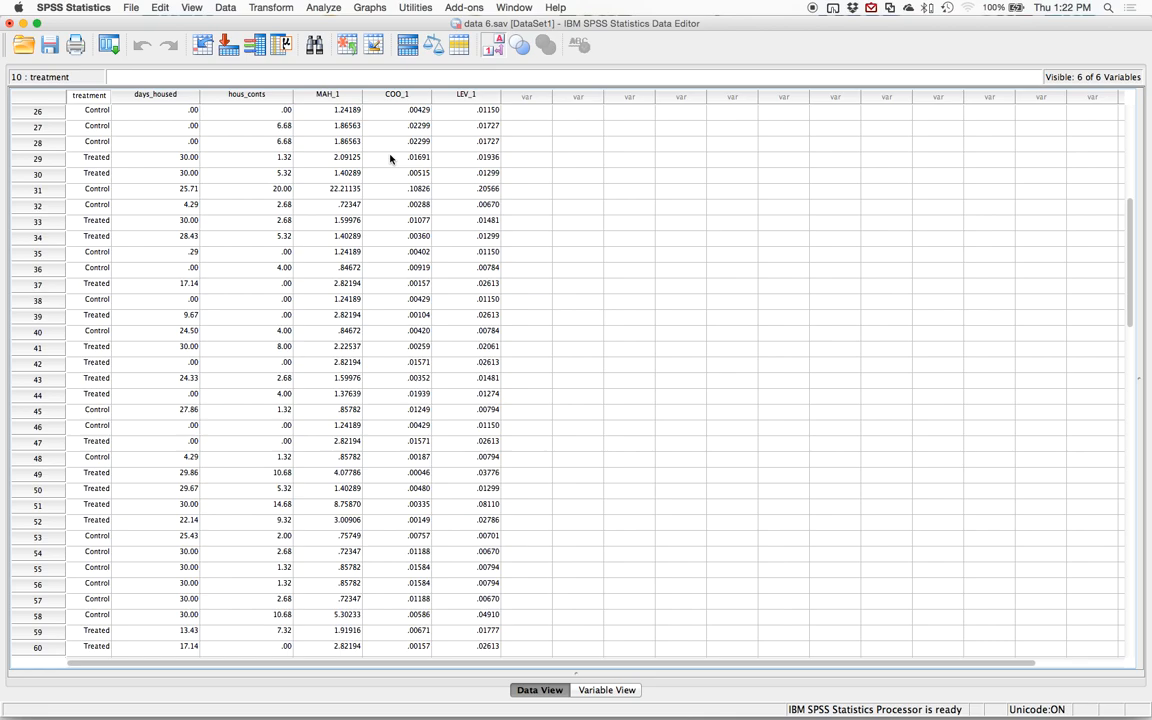
pyautogui.scroll(10, 388, 155)
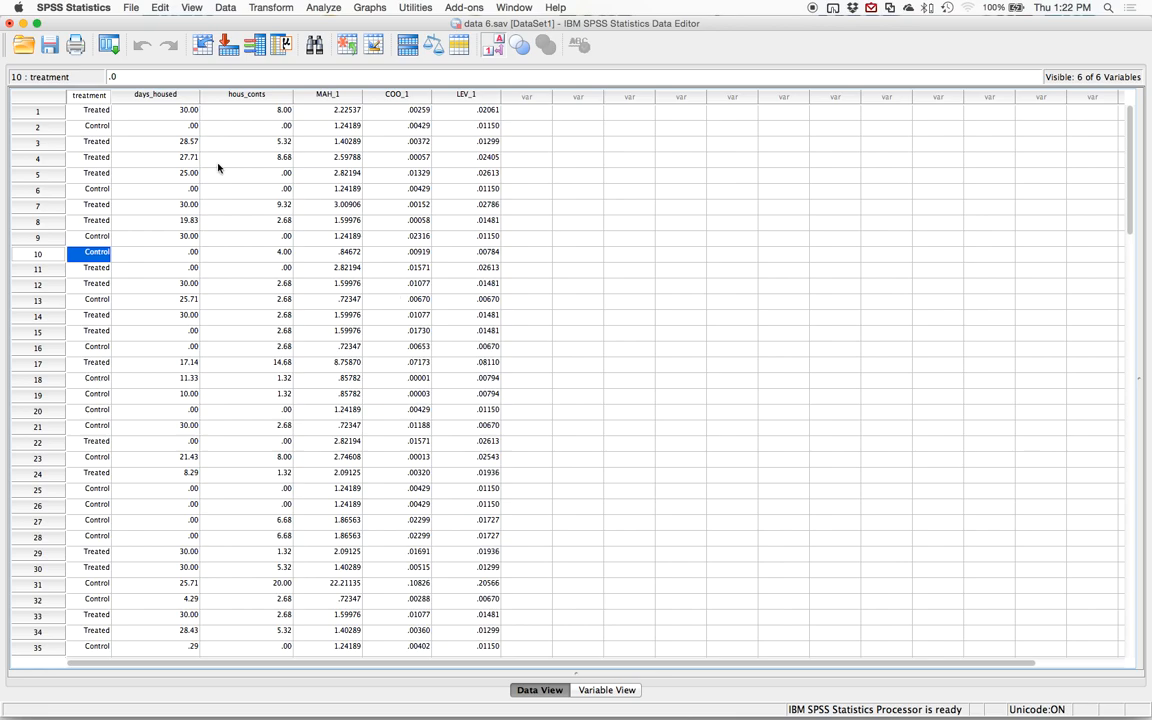
pyautogui.click(262, 7)
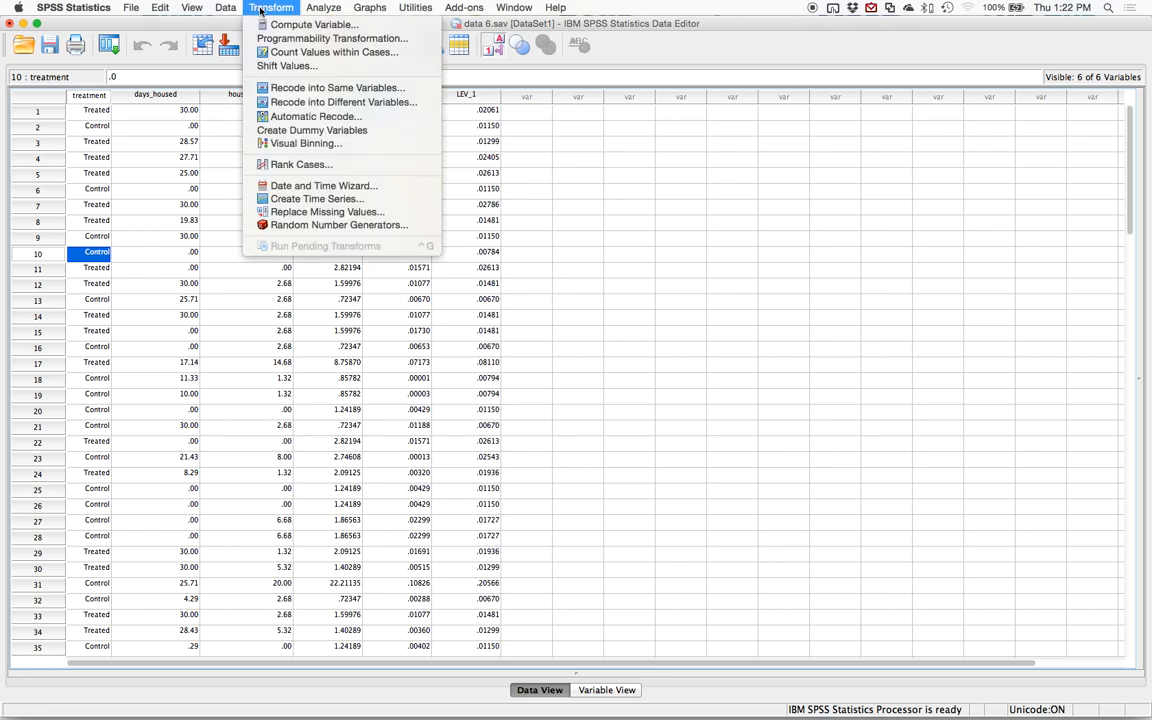
pyautogui.click(296, 106)
pyautogui.moveTo(207, 36); pyautogui.dragTo(277, 143)
pyautogui.press('Down')
pyautogui.press('Down')
pyautogui.press('Down')
pyautogui.click(249, 233)
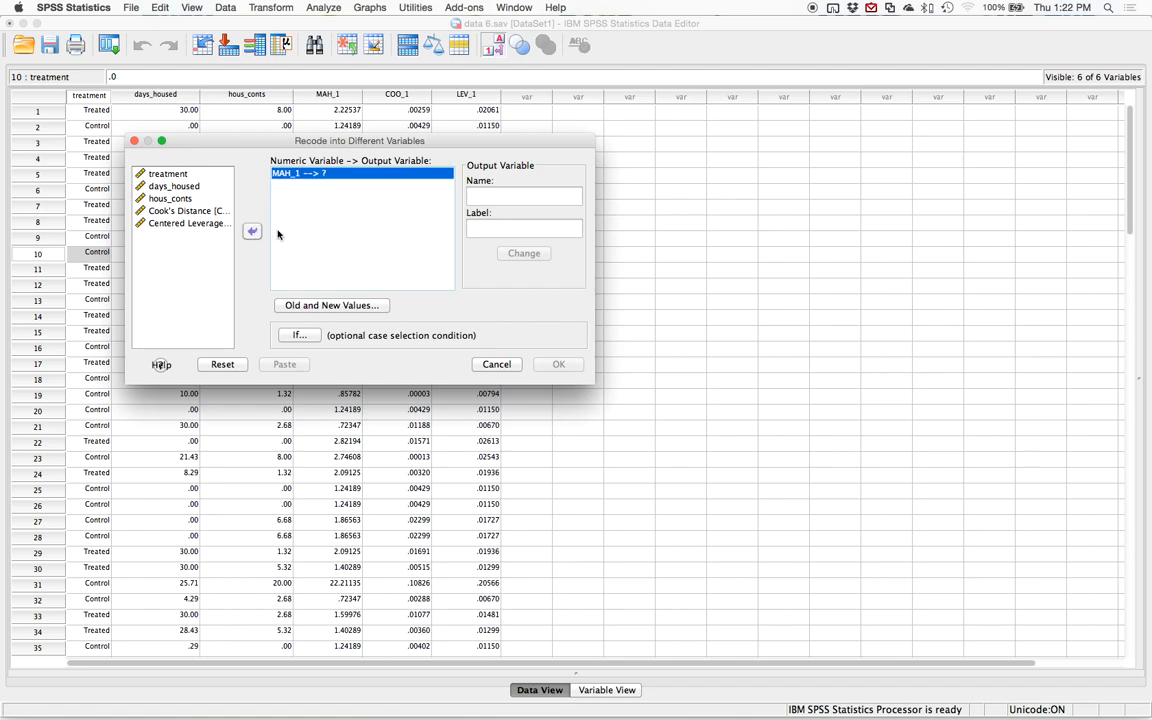
# - Name the recode's output variable out_mah and open its old and new value definitions
pyautogui.click(548, 195)
pyautogui.write('out-')
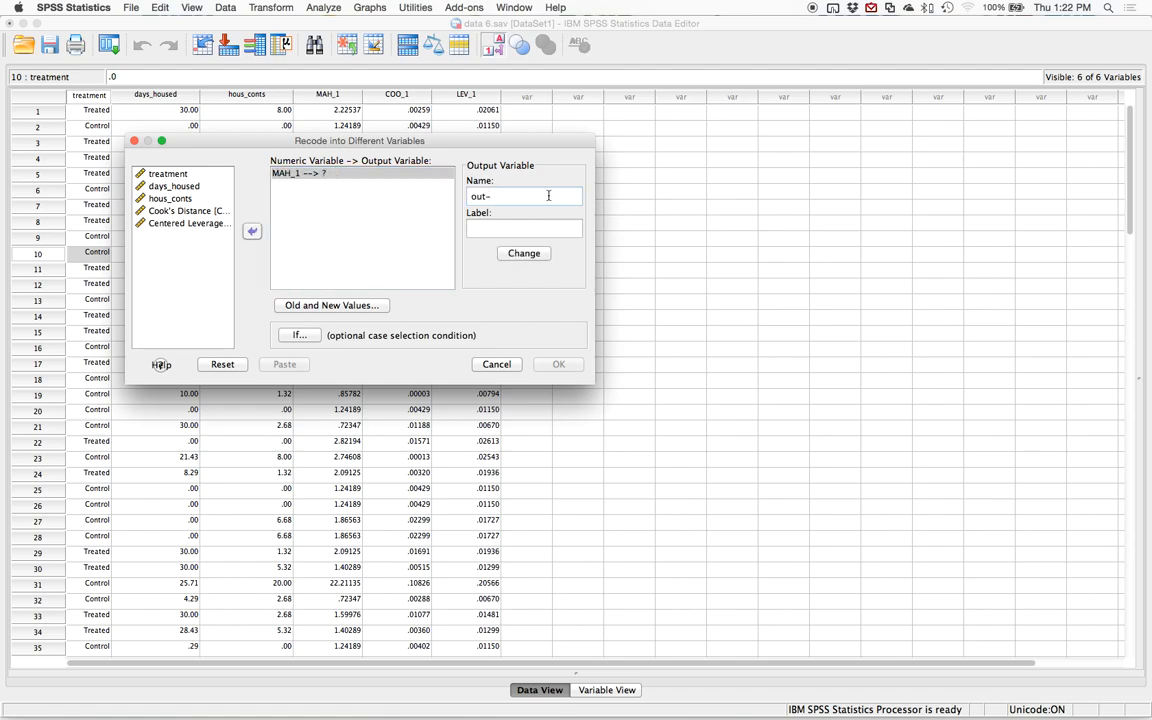
pyautogui.press('BackSpace')
pyautogui.write('_mah')
pyautogui.click(522, 254)
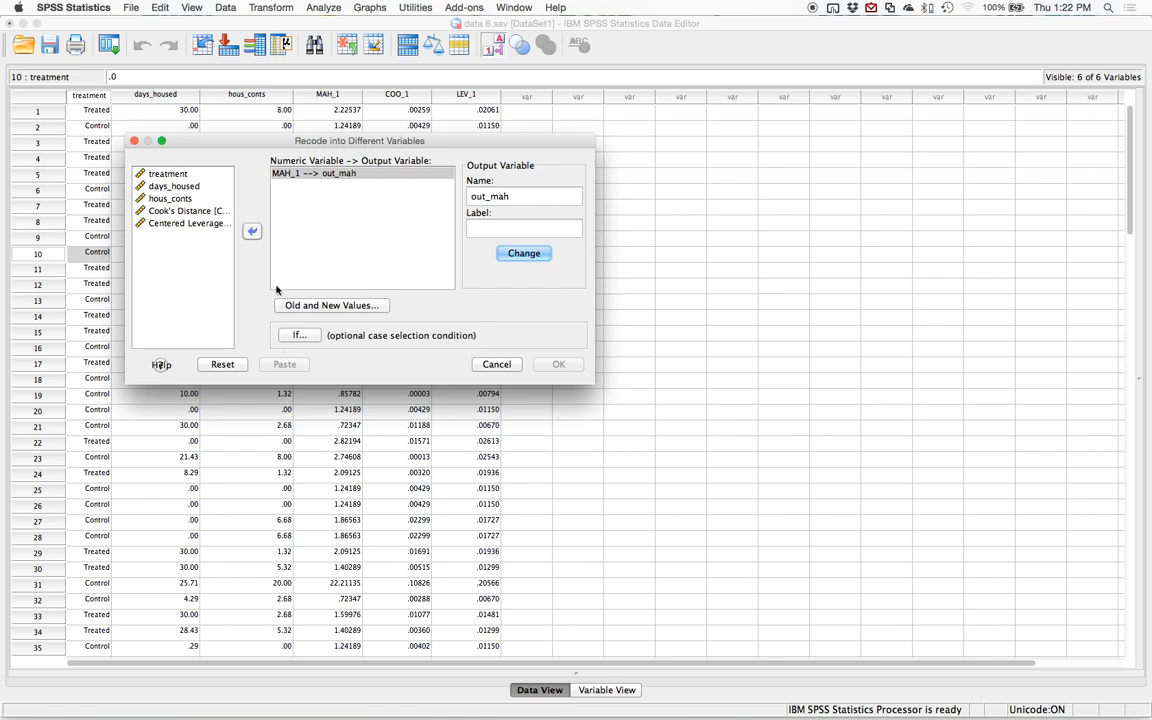
pyautogui.click(321, 306)
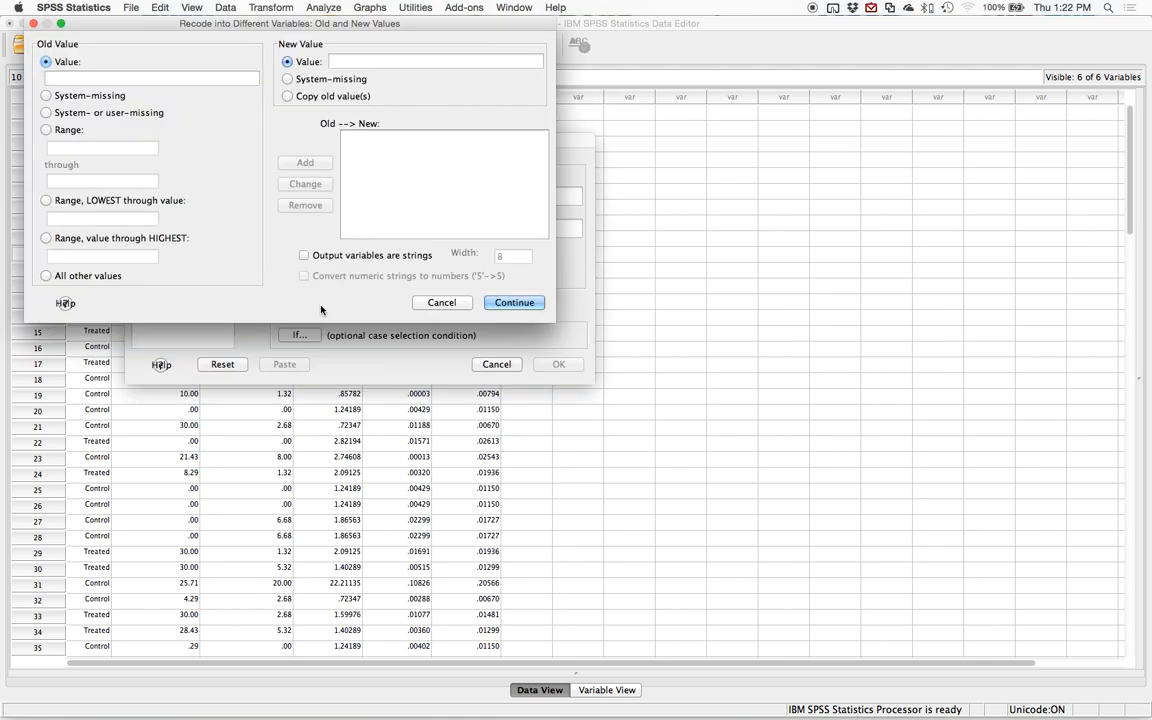
pyautogui.moveTo(266, 25); pyautogui.dragTo(430, 183)
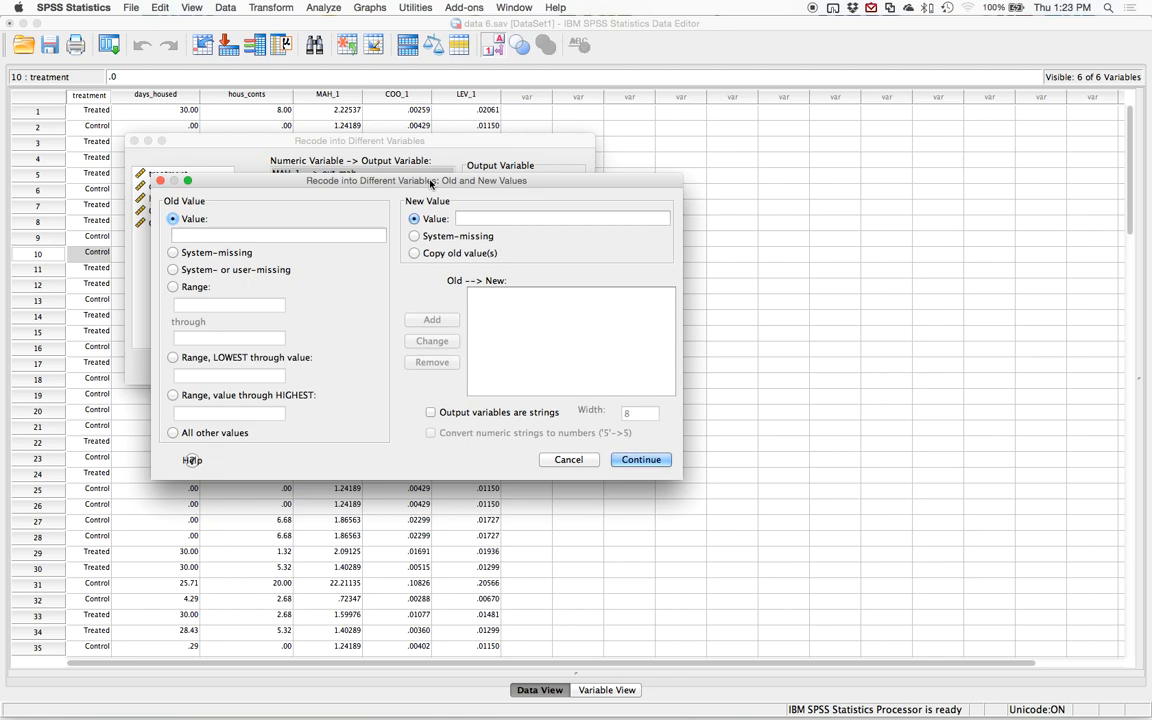
# - Switch to Adobe Reader, look up the chi-square critical value for 2 df at P = 0.001, and return to SPSS Statistics
pyautogui.hotkey('ctrl', 'Up')
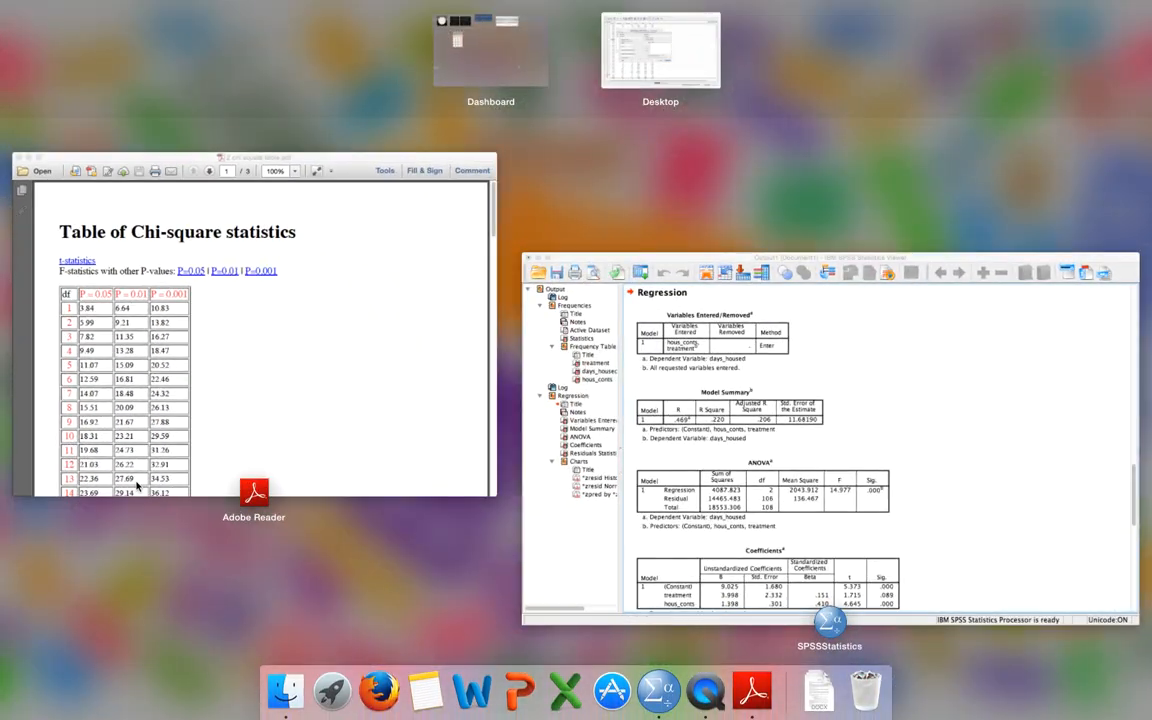
pyautogui.click(206, 342)
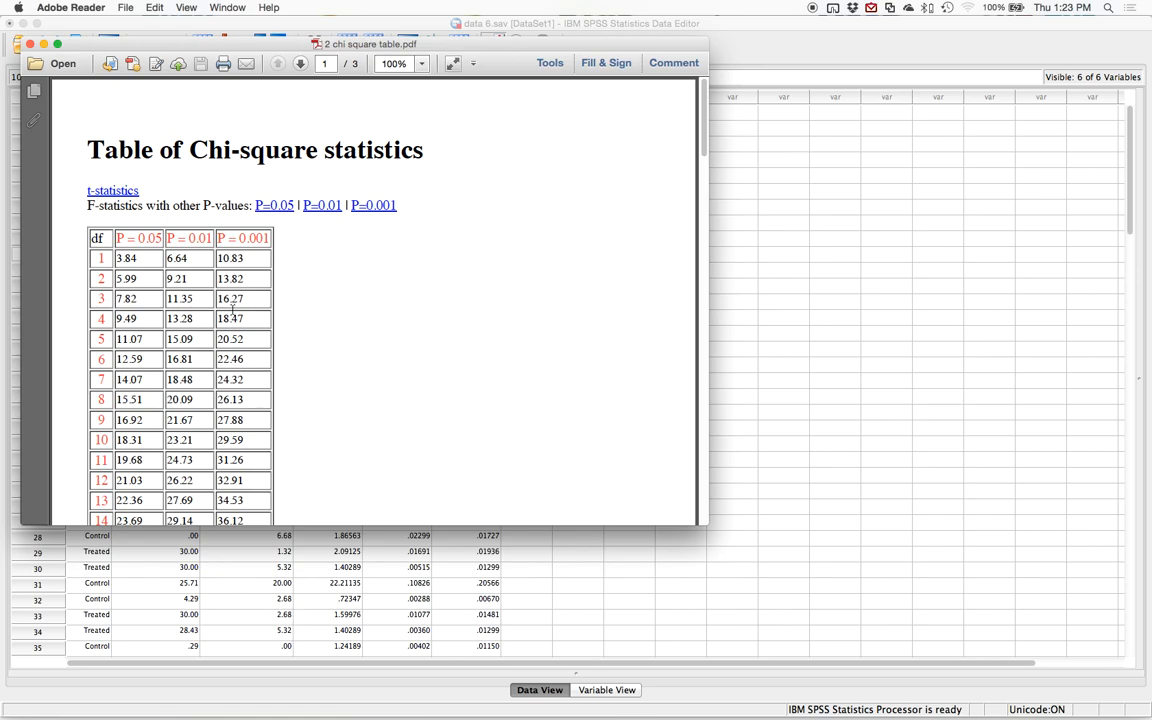
pyautogui.press('super+equal')
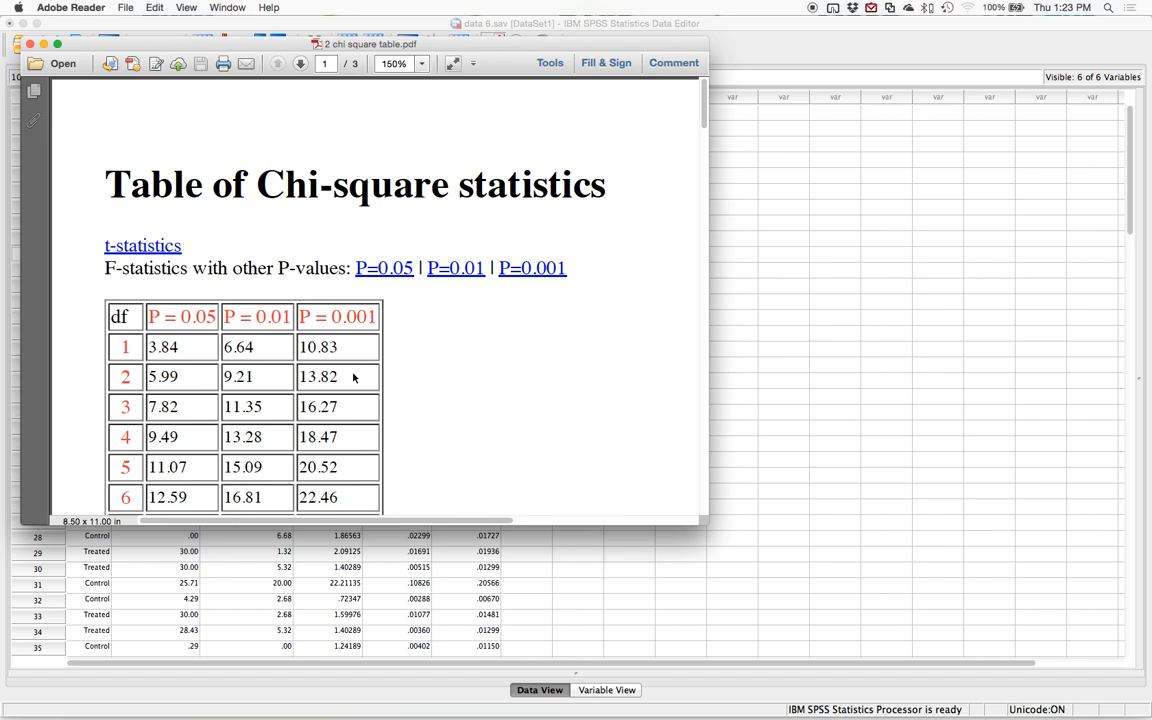
pyautogui.moveTo(344, 376); pyautogui.dragTo(281, 449)
pyautogui.click(318, 382)
pyautogui.press('super+Tab')
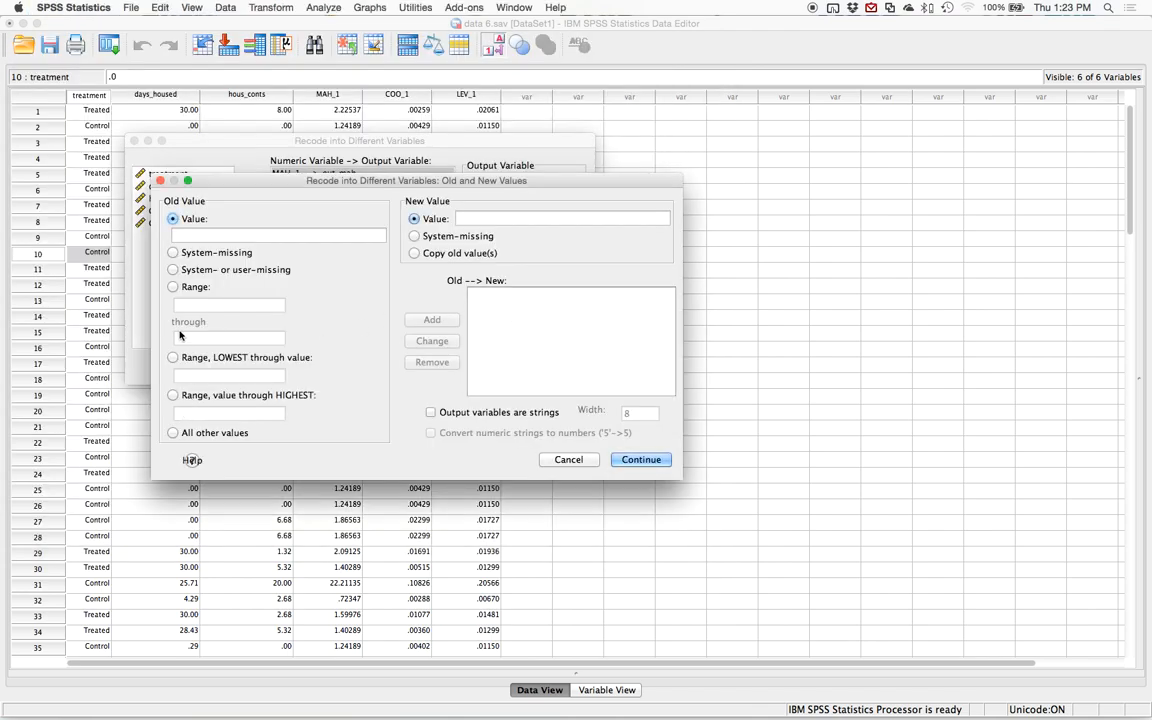
# - Define the recode rule that turns values from 13.82 through the highest into 1
pyautogui.click(174, 396)
pyautogui.write('13.82')
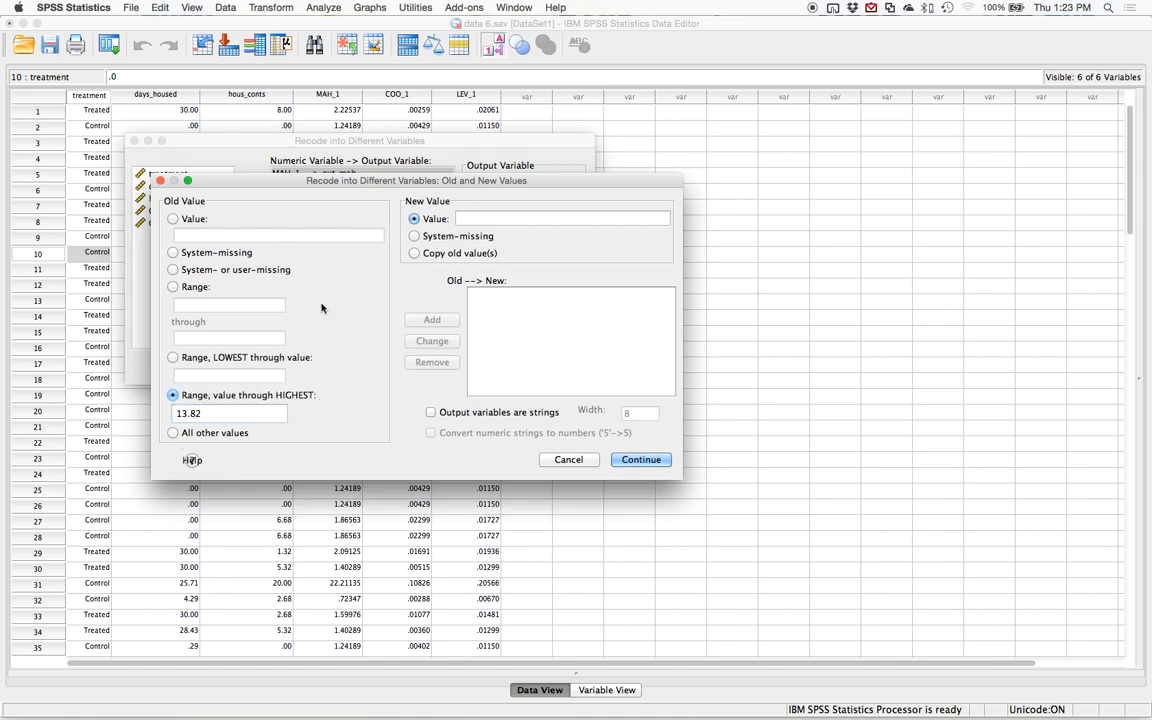
pyautogui.click(586, 218)
pyautogui.write('1')
pyautogui.click(428, 321)
# - Recode all other values to 0 and run the recode of MAH_1 into out_mah
pyautogui.click(174, 433)
pyautogui.click(414, 236)
pyautogui.click(471, 216)
pyautogui.write('0')
pyautogui.click(441, 321)
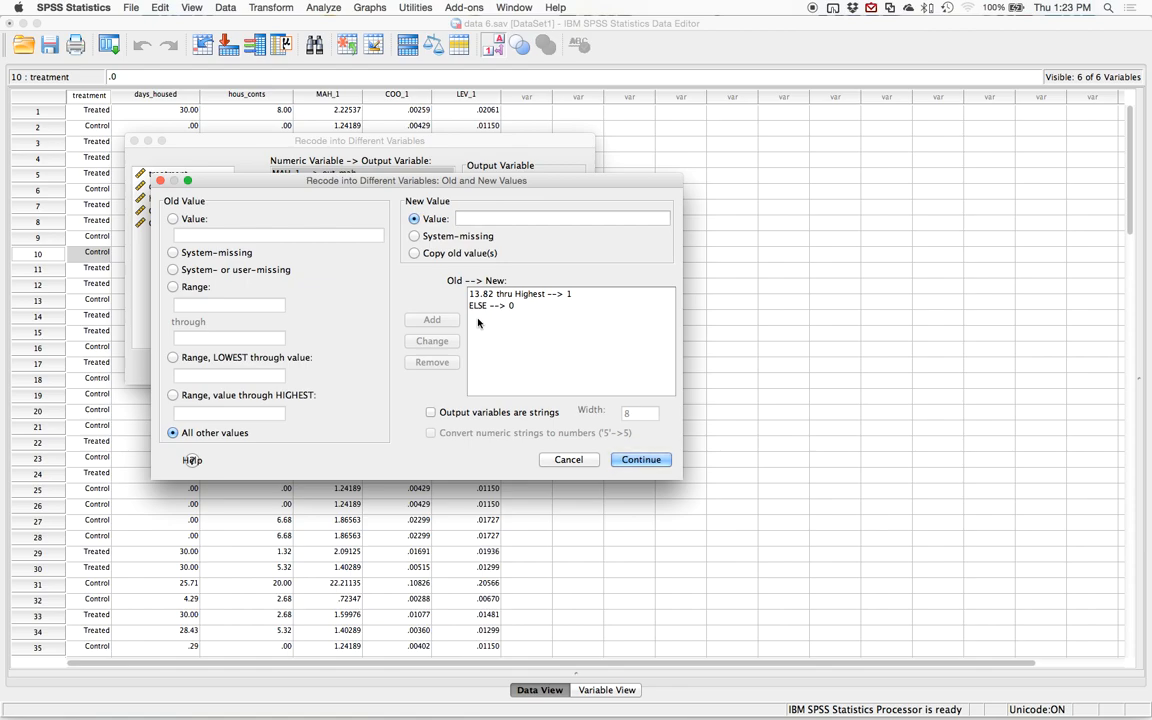
pyautogui.click(640, 459)
pyautogui.click(557, 365)
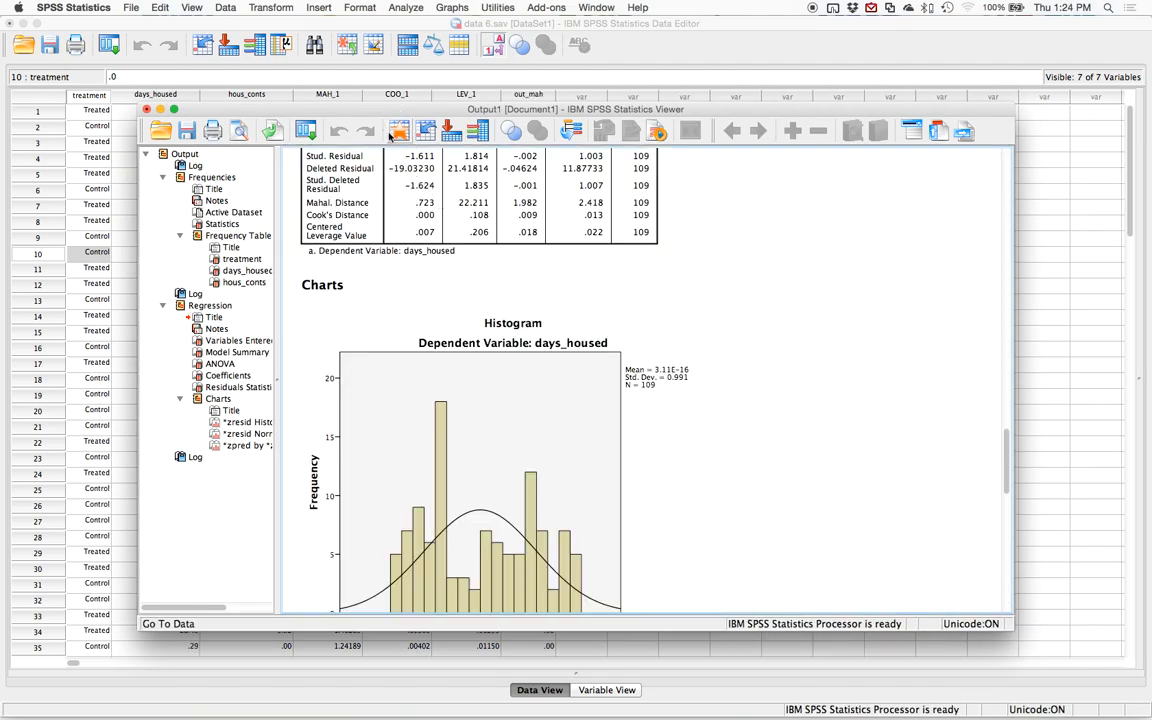
# - Sort the cases by out_mah in descending order and check the first case's MAH_1 and out_mah values
pyautogui.click(352, 125)
pyautogui.rightClick(529, 93)
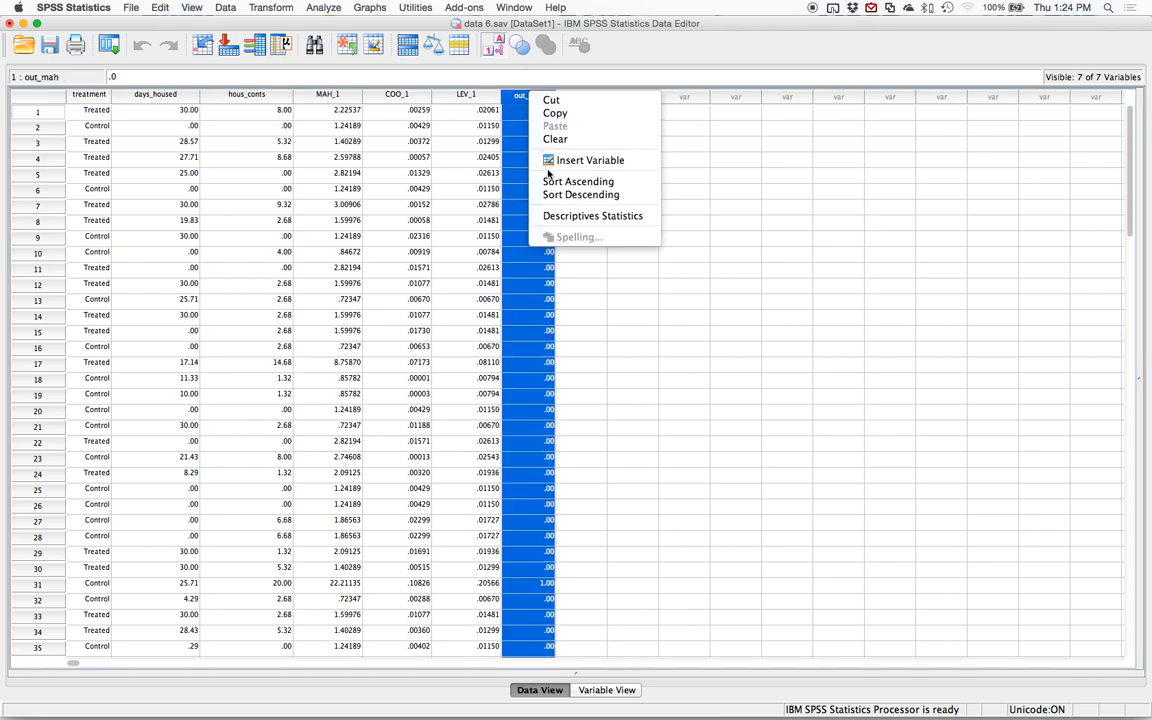
pyautogui.click(547, 194)
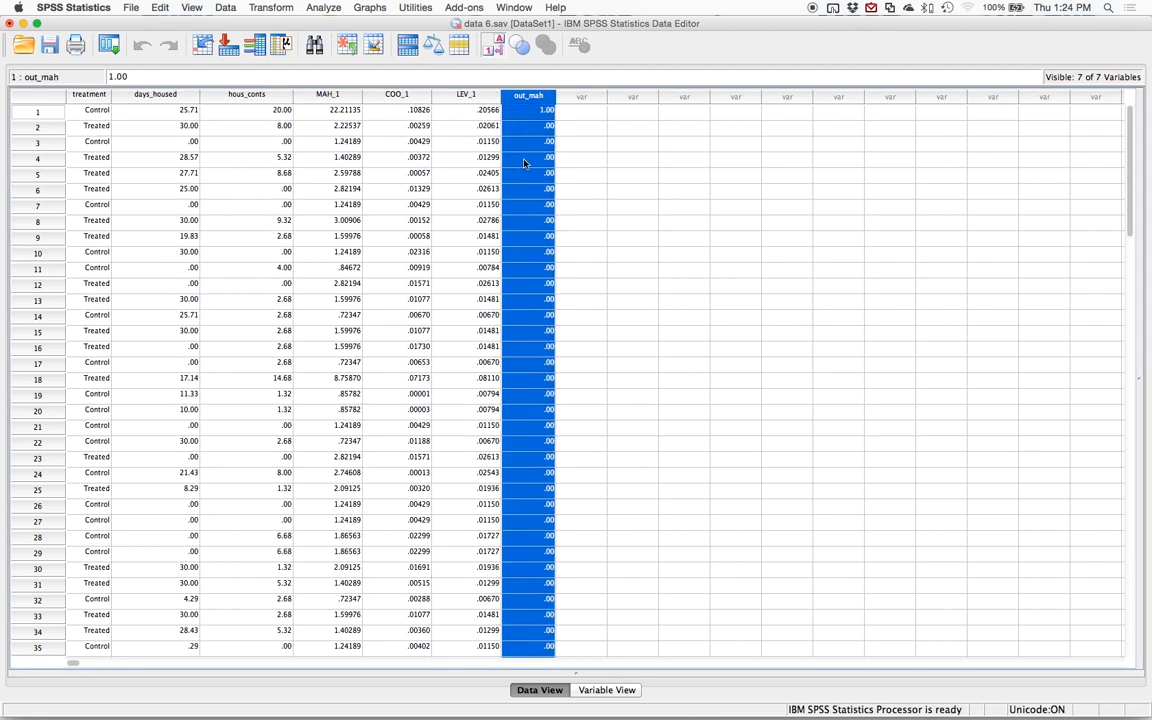
pyautogui.click(313, 112)
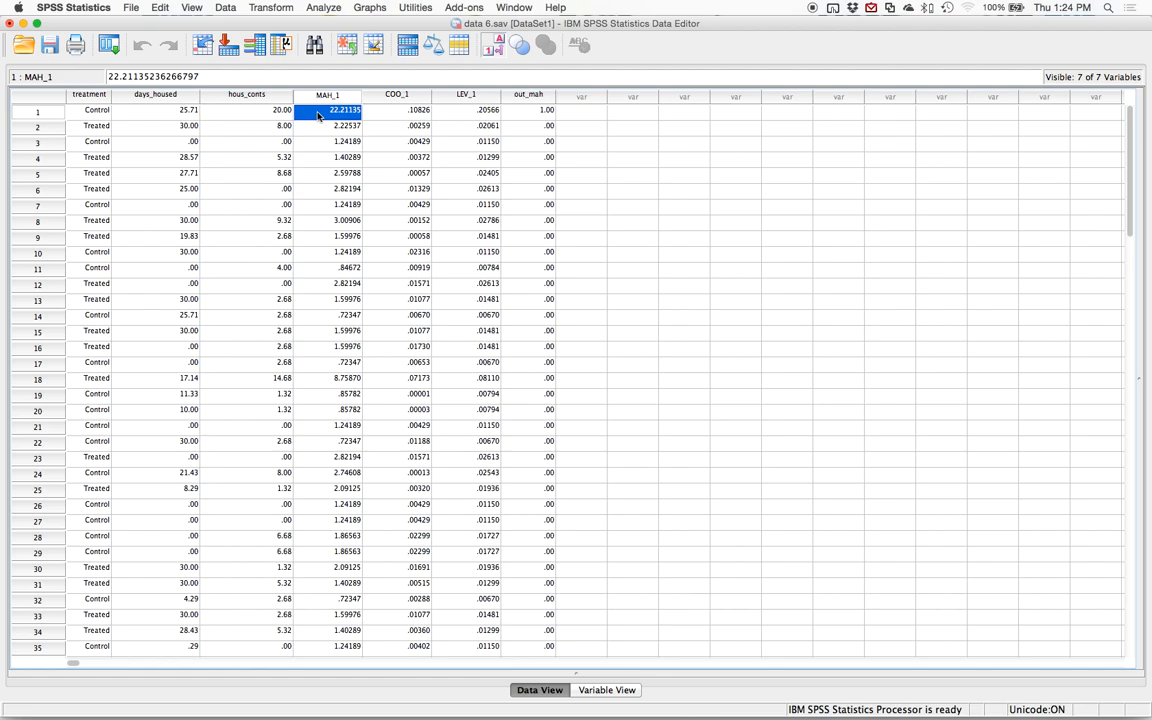
pyautogui.click(540, 111)
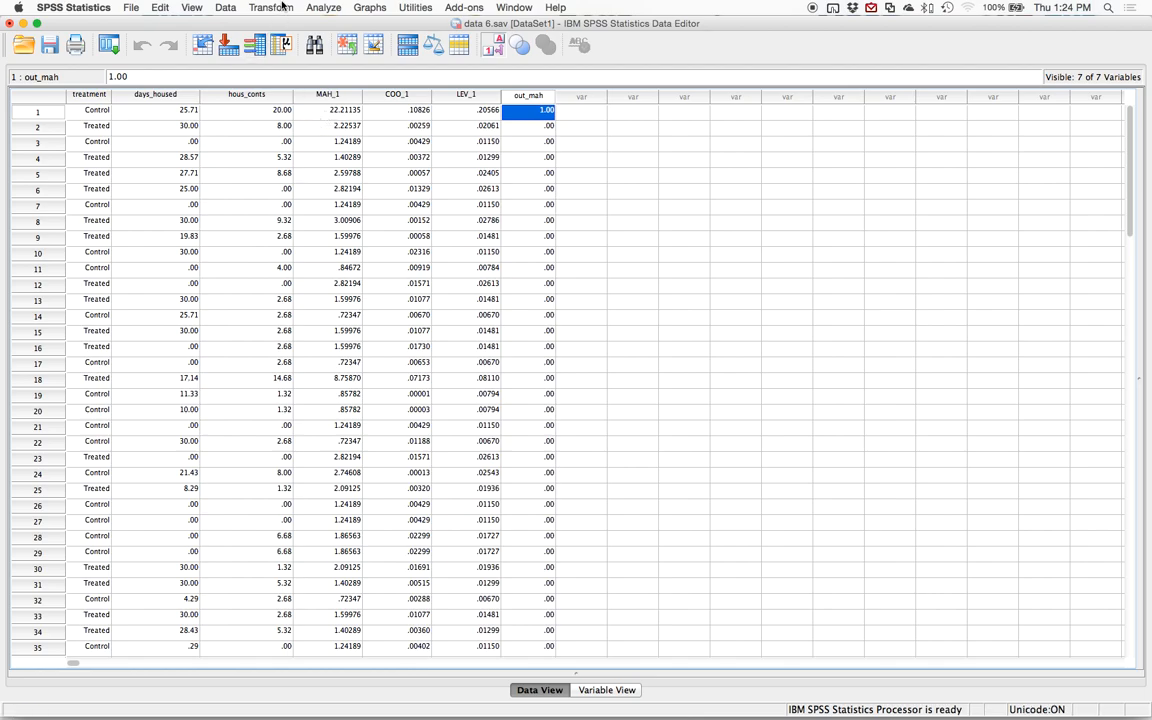
# - Reset the recode settings, set COO_1 to recode into a new variable out_cook, and open its old and new value definitions
pyautogui.click(254, 6)
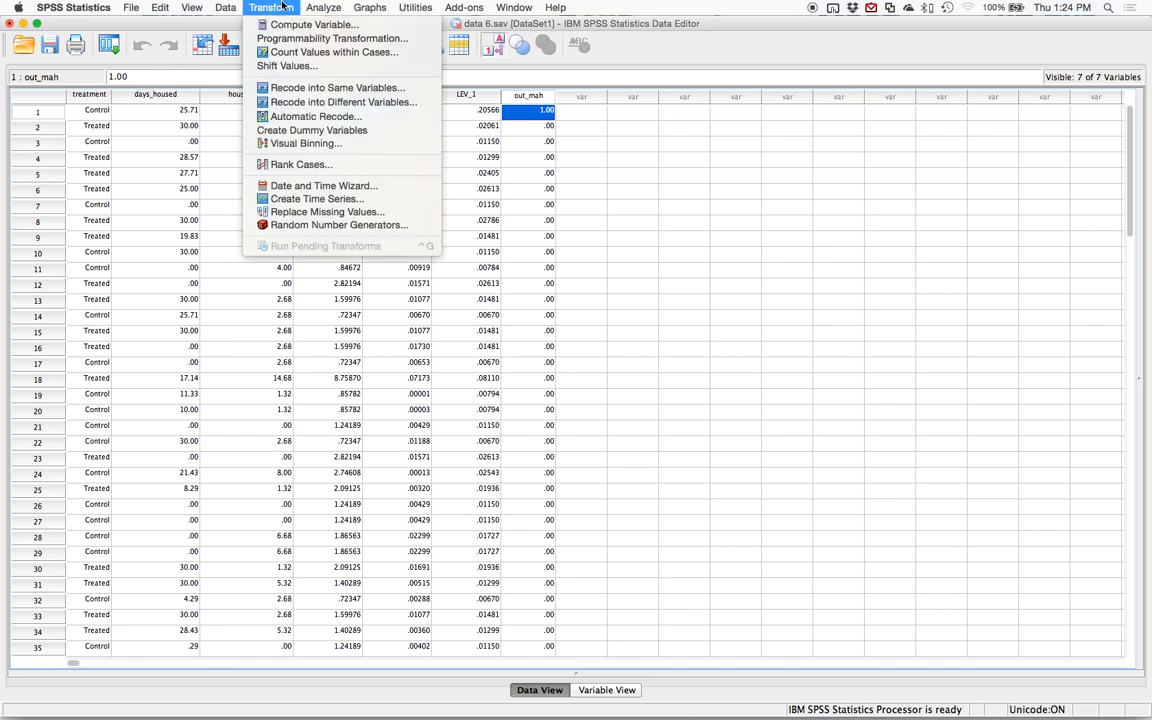
pyautogui.click(335, 103)
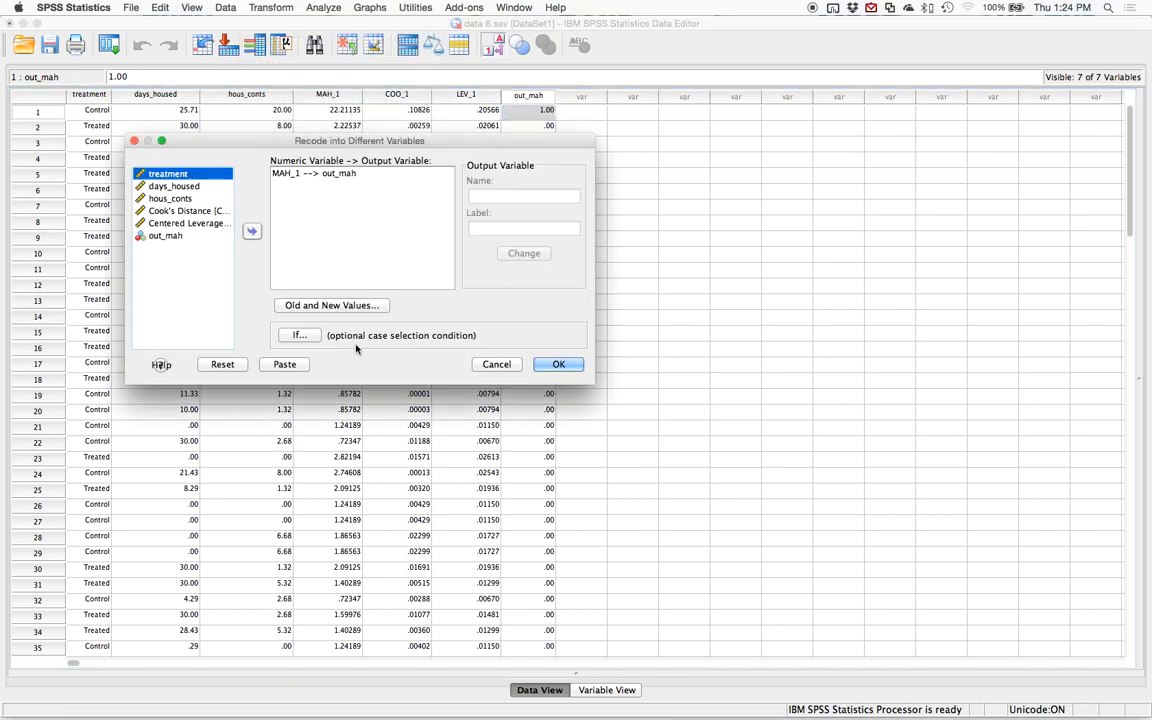
pyautogui.click(239, 364)
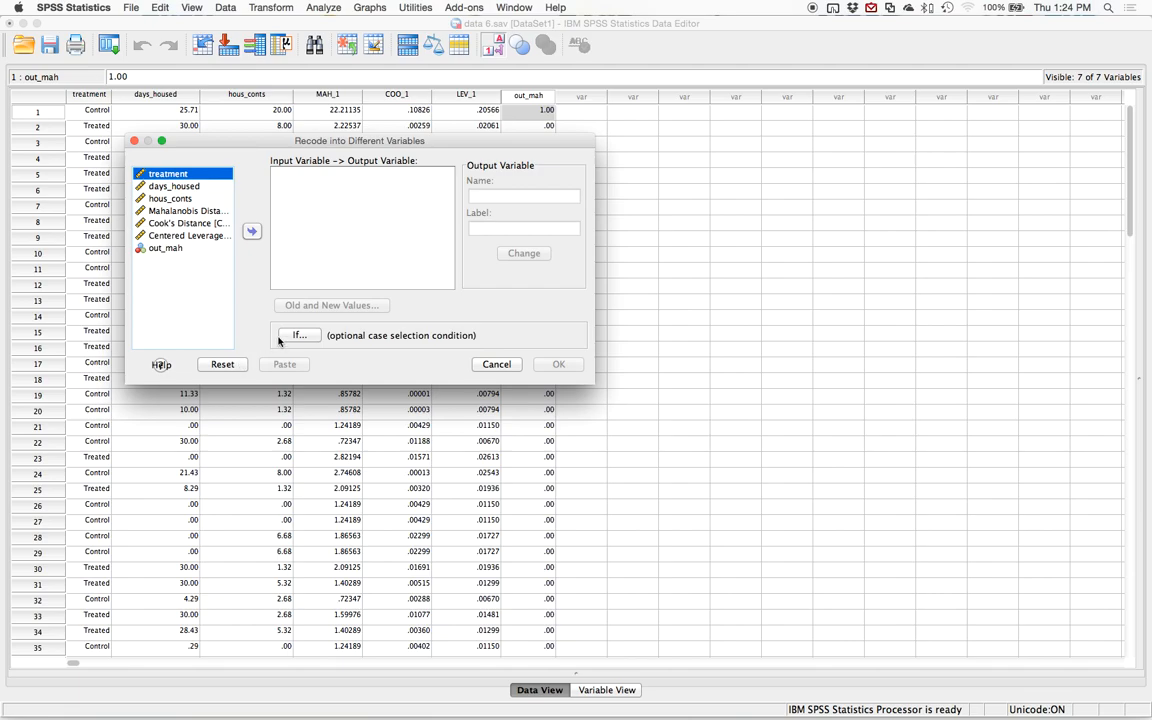
pyautogui.click(178, 224)
pyautogui.doubleClick(178, 224)
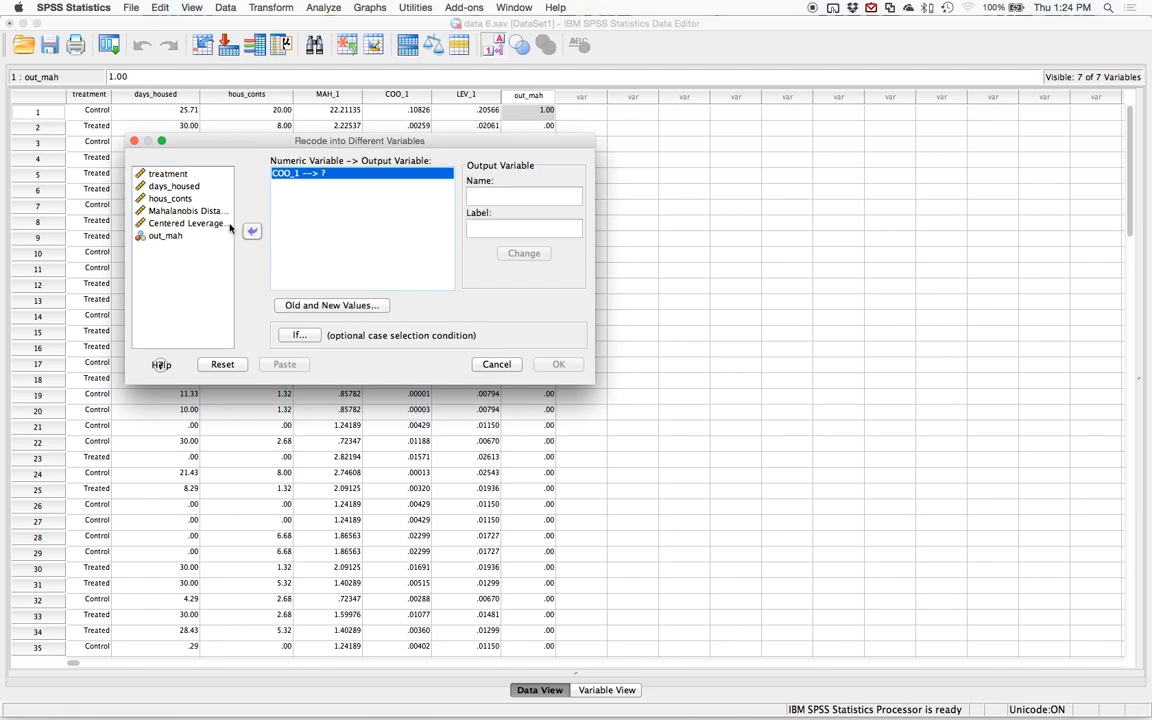
pyautogui.click(490, 194)
pyautogui.write('out_cook')
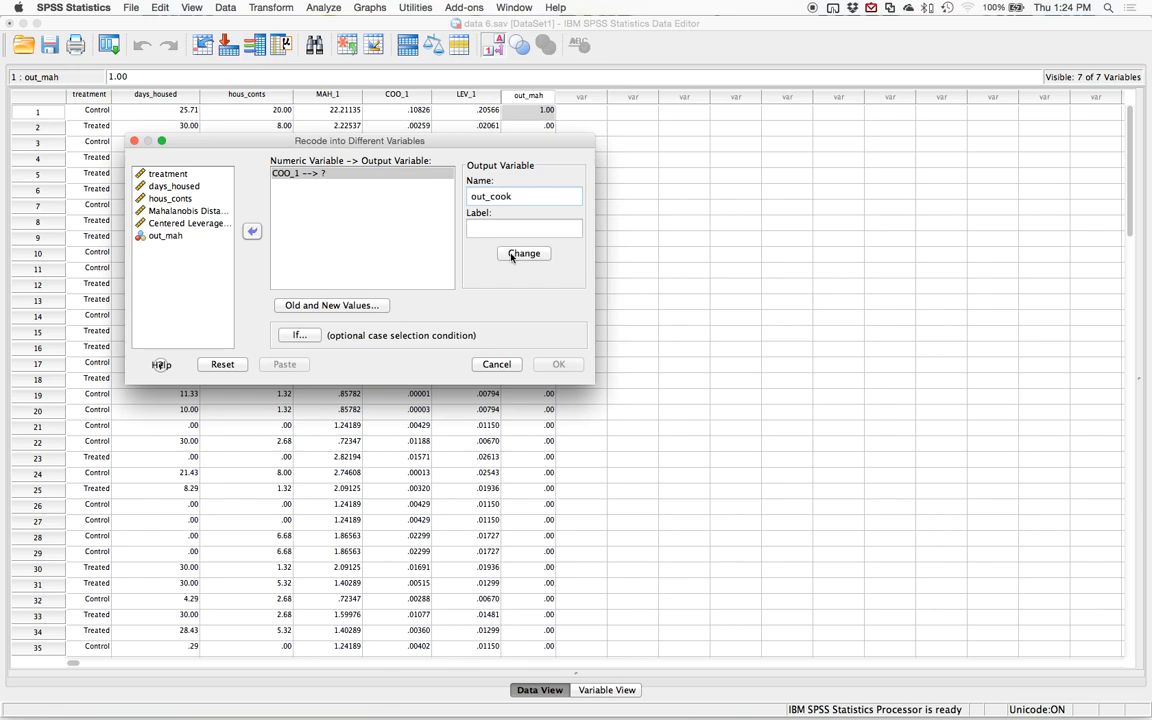
pyautogui.click(518, 254)
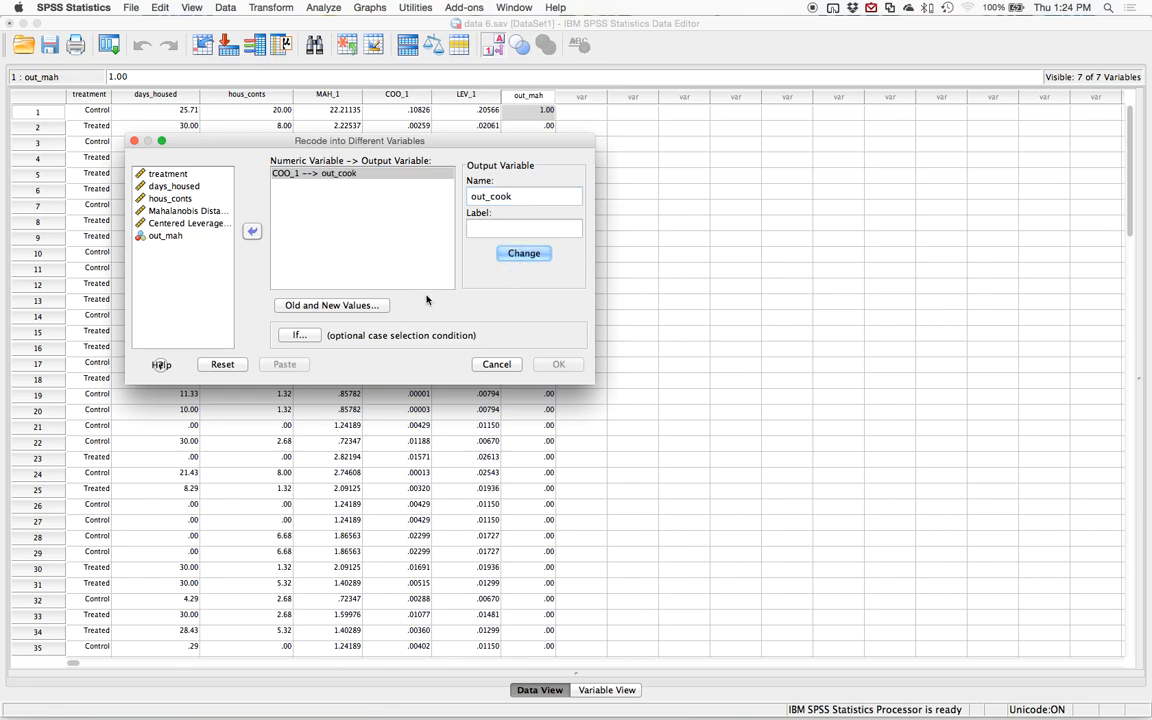
pyautogui.click(372, 306)
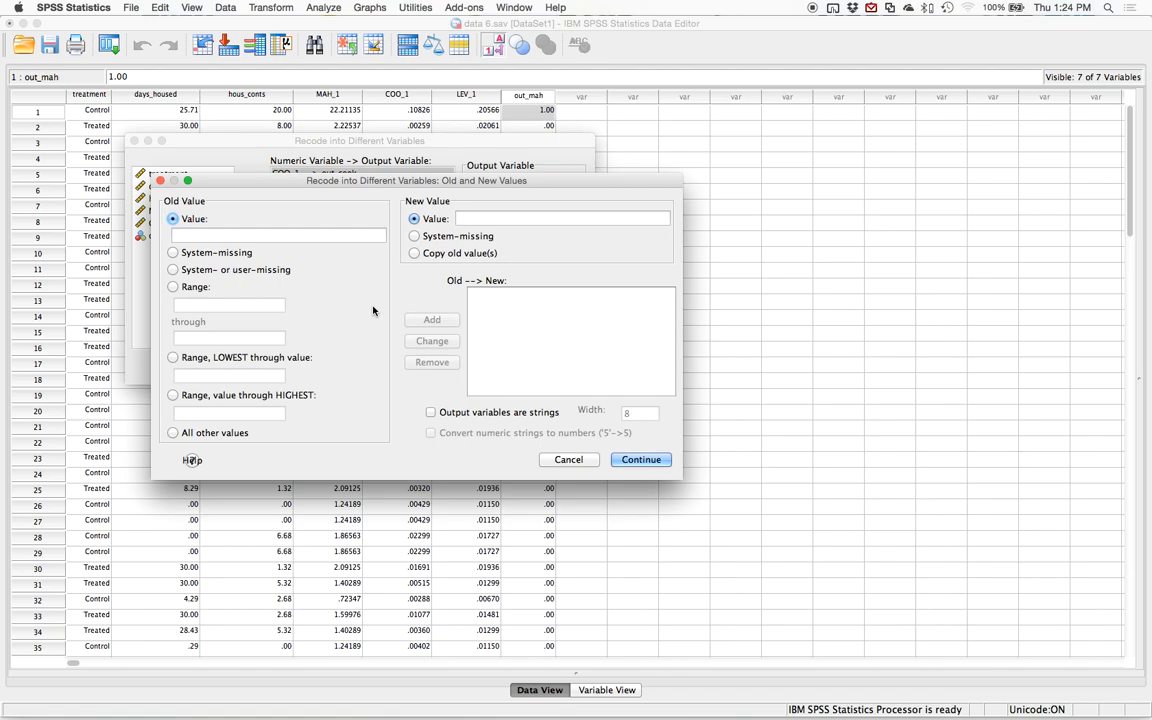
# - Define the recode rule for COO_1 that turns values from .038 through the highest into 1
pyautogui.click(176, 396)
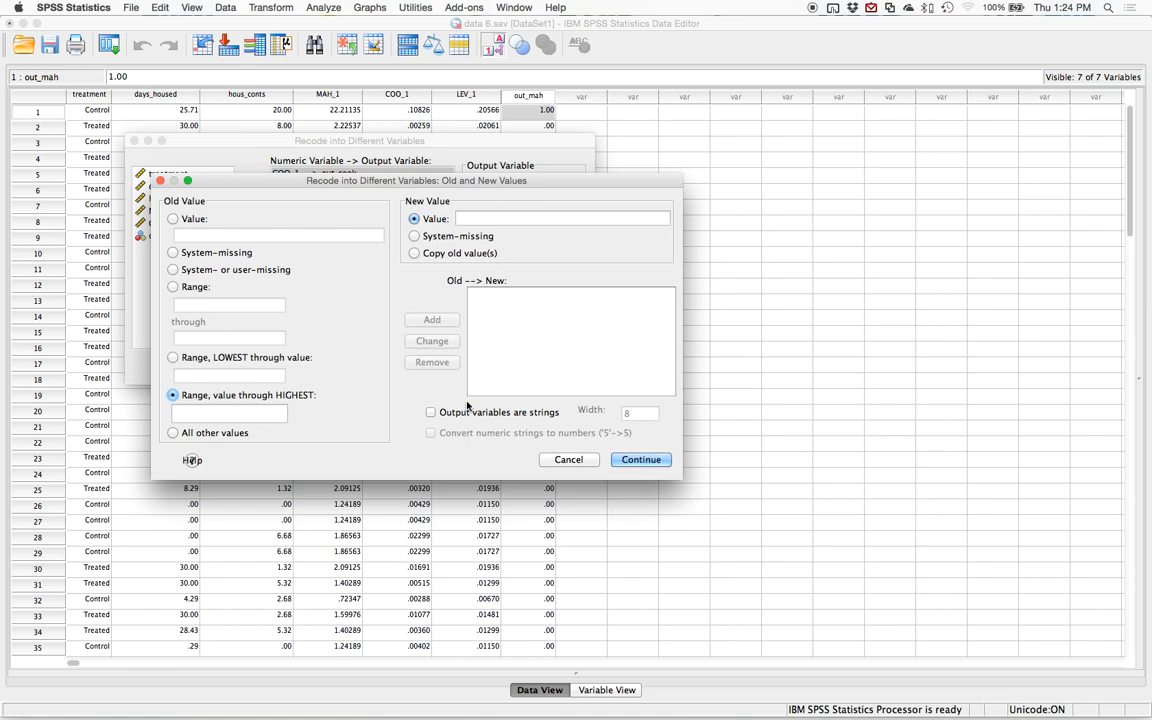
pyautogui.click(100, 535)
pyautogui.click(199, 418)
pyautogui.write('.038')
pyautogui.click(482, 217)
pyautogui.write('1')
pyautogui.click(432, 320)
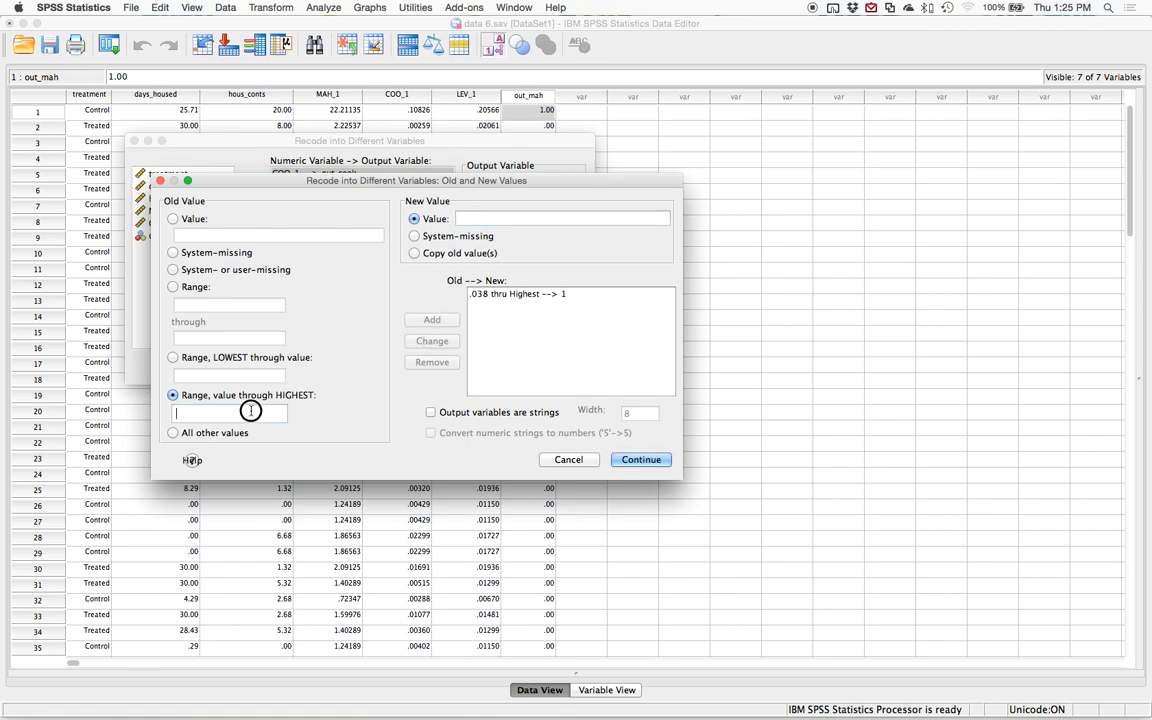
# - Recode all other values to 0 and run the recode of COO_1 into out_cook
pyautogui.click(195, 436)
pyautogui.click(514, 217)
pyautogui.write('0')
pyautogui.click(432, 320)
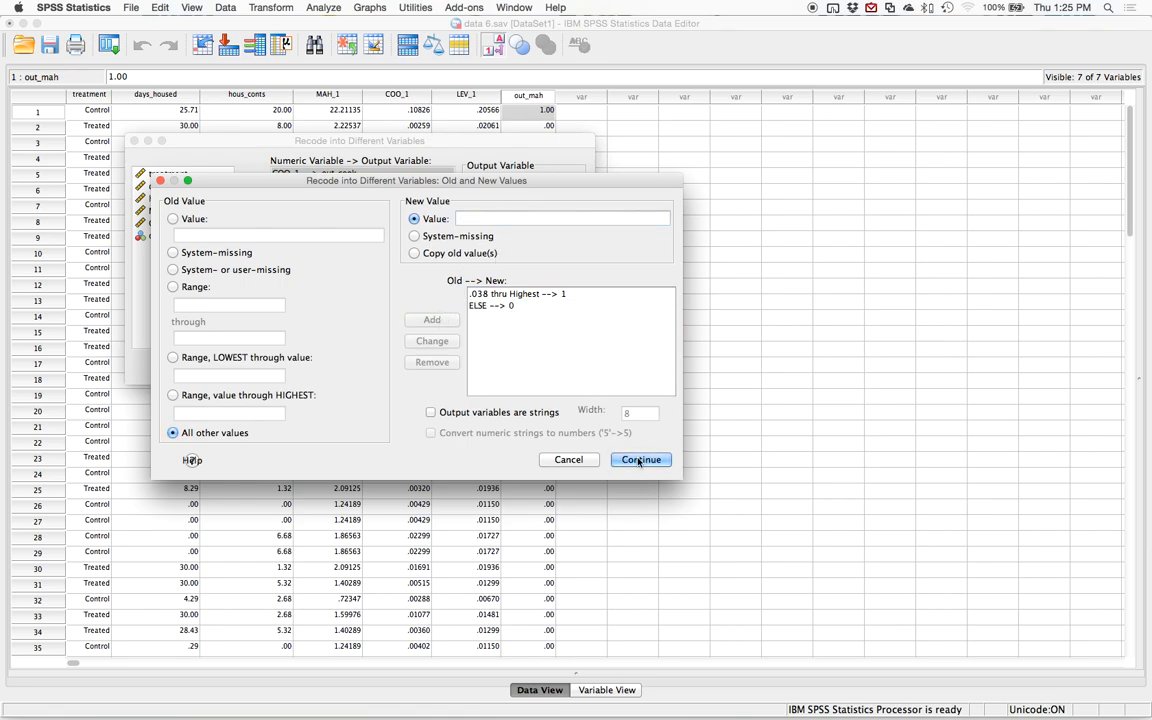
pyautogui.press('Return')
pyautogui.click(557, 364)
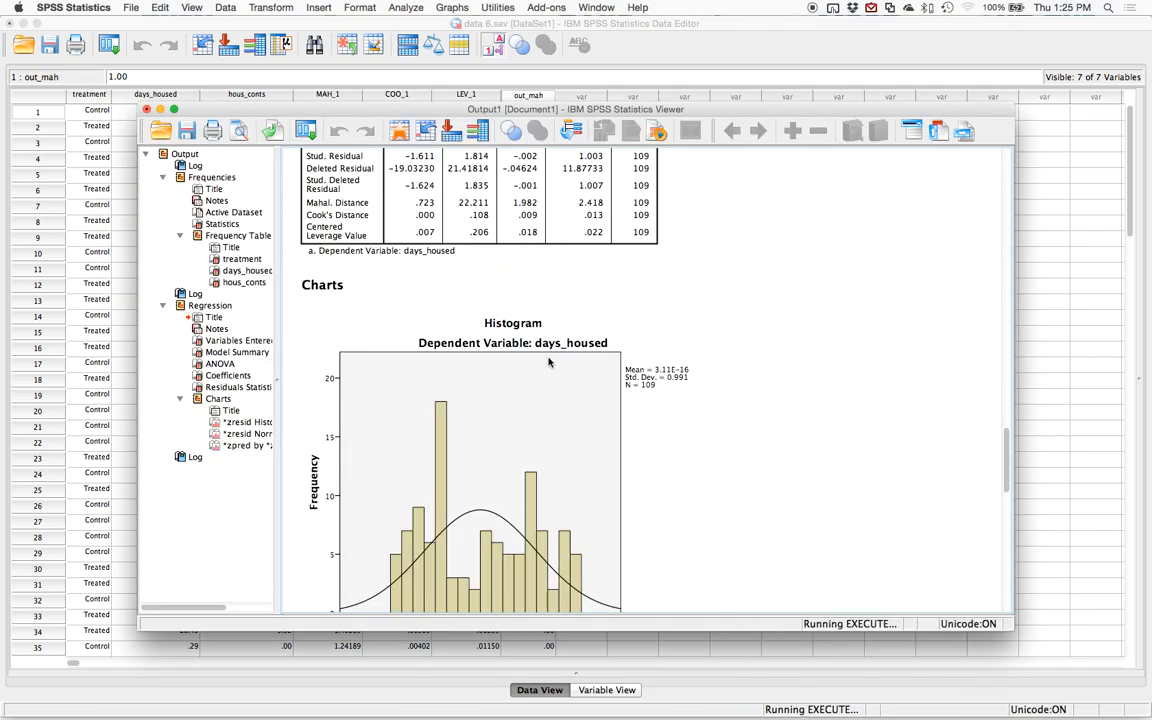
# - Return to the data and sort the cases in descending order, first by out_cook and after that by COO_1
pyautogui.click(398, 136)
pyautogui.rightClick(600, 101)
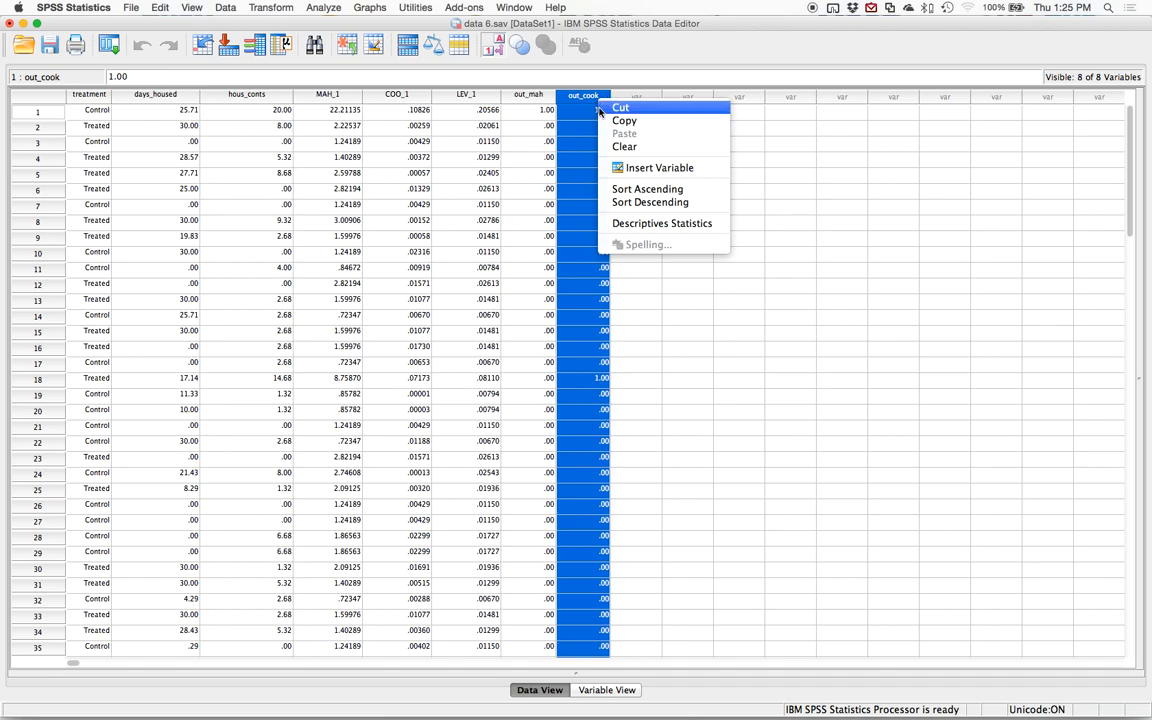
pyautogui.click(610, 201)
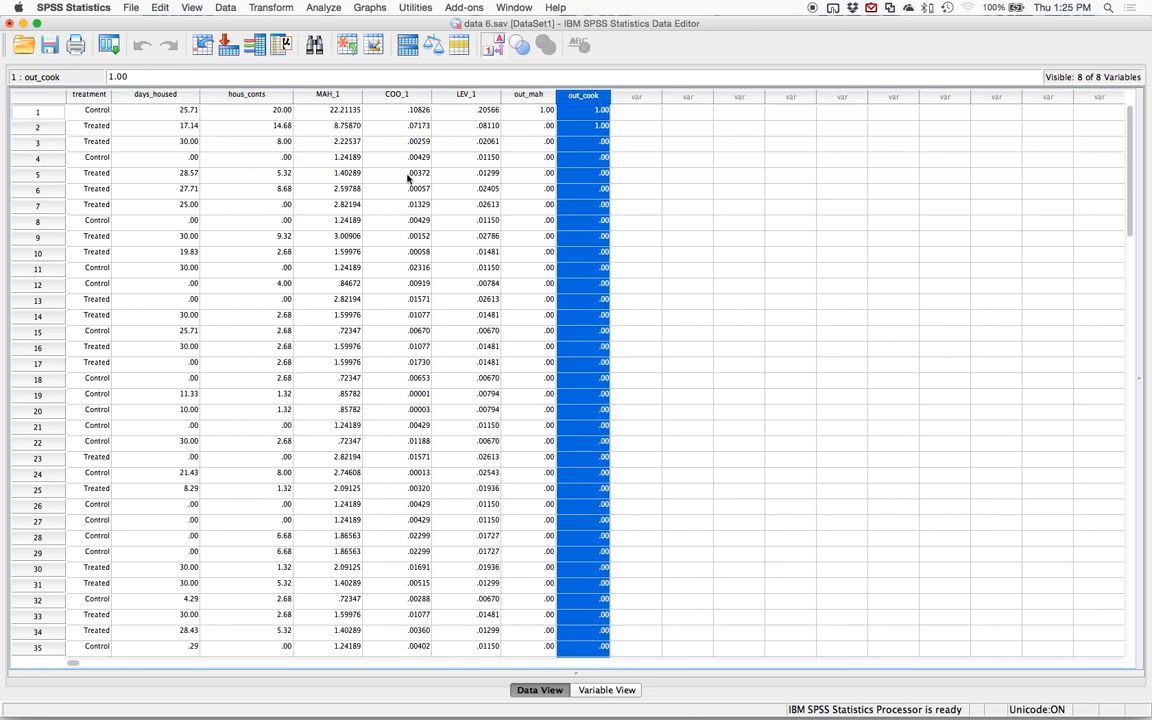
pyautogui.rightClick(417, 97)
pyautogui.click(458, 210)
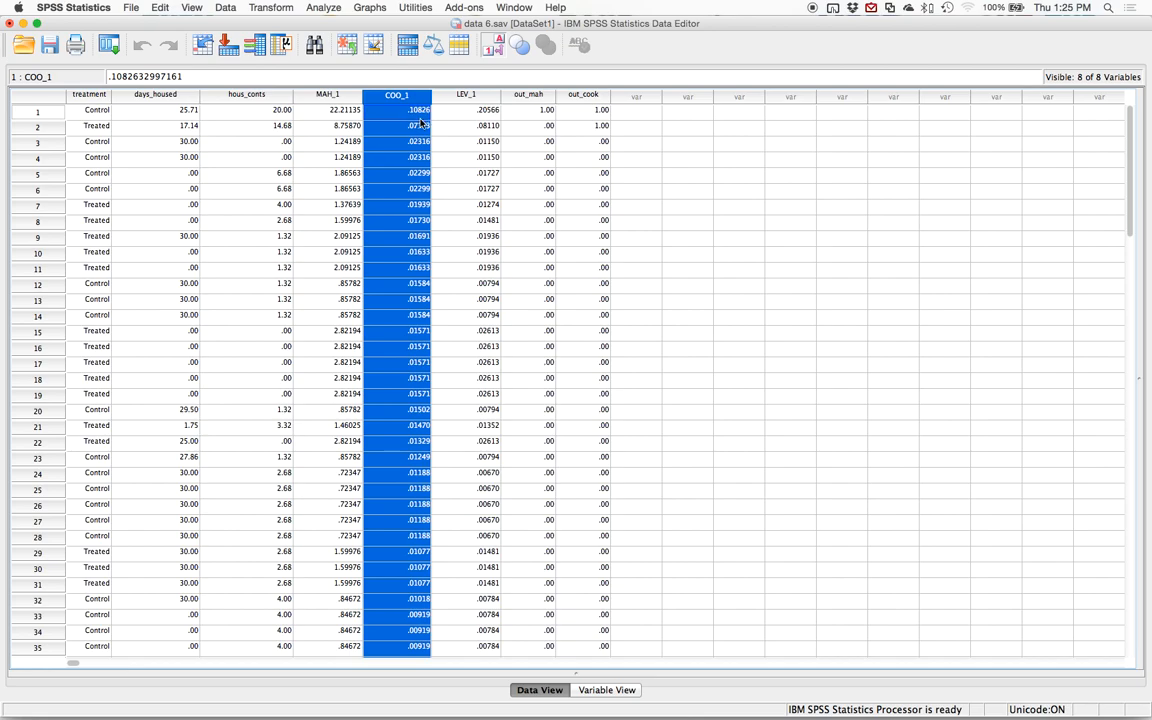
pyautogui.click(636, 111)
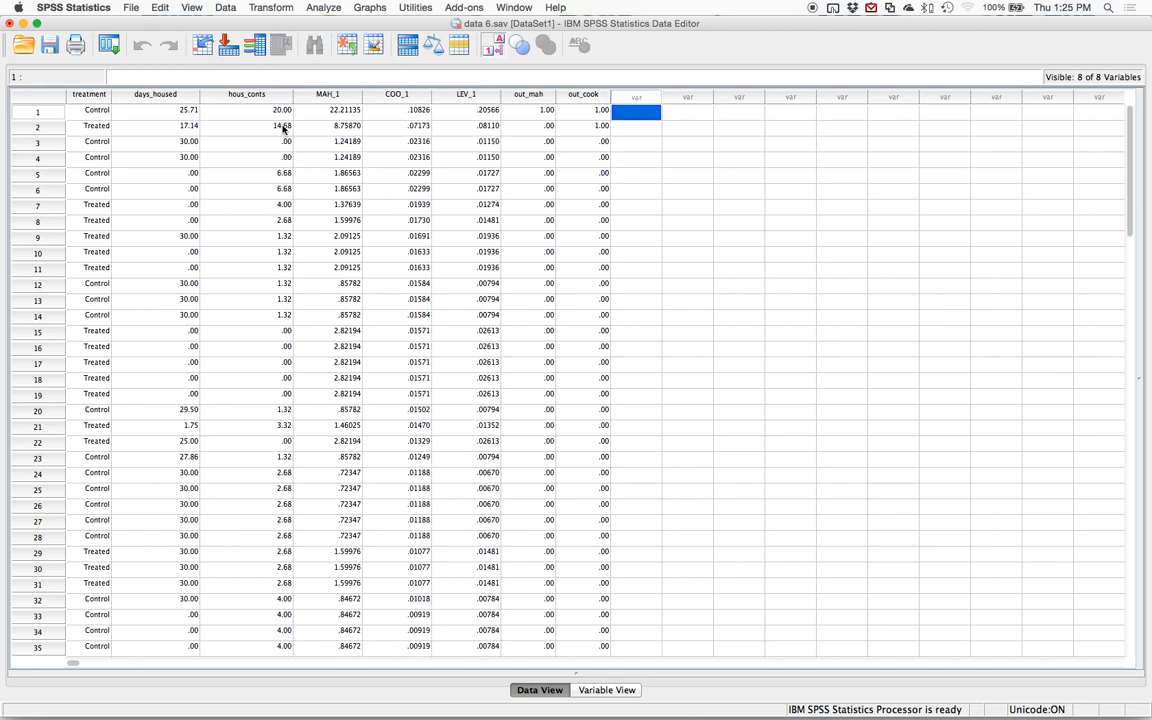
# - Reset the recode-into-different-variables settings and set LEV_1 to recode into a new variable named out_lev
pyautogui.click(262, 8)
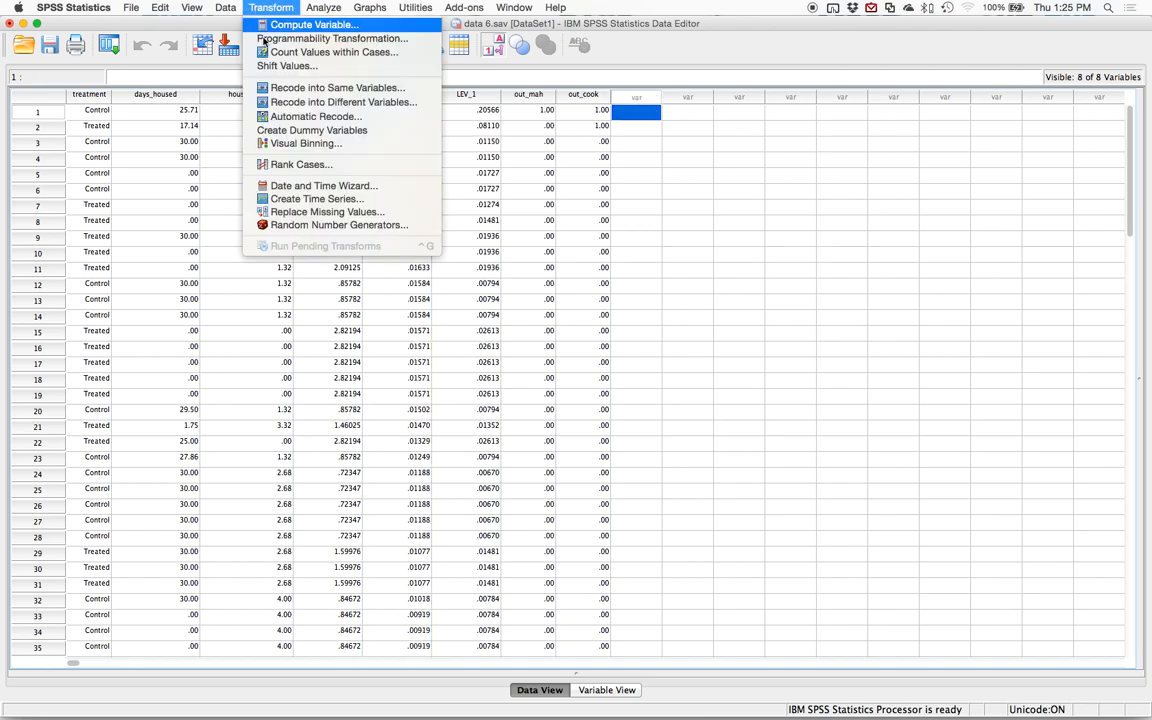
pyautogui.click(265, 101)
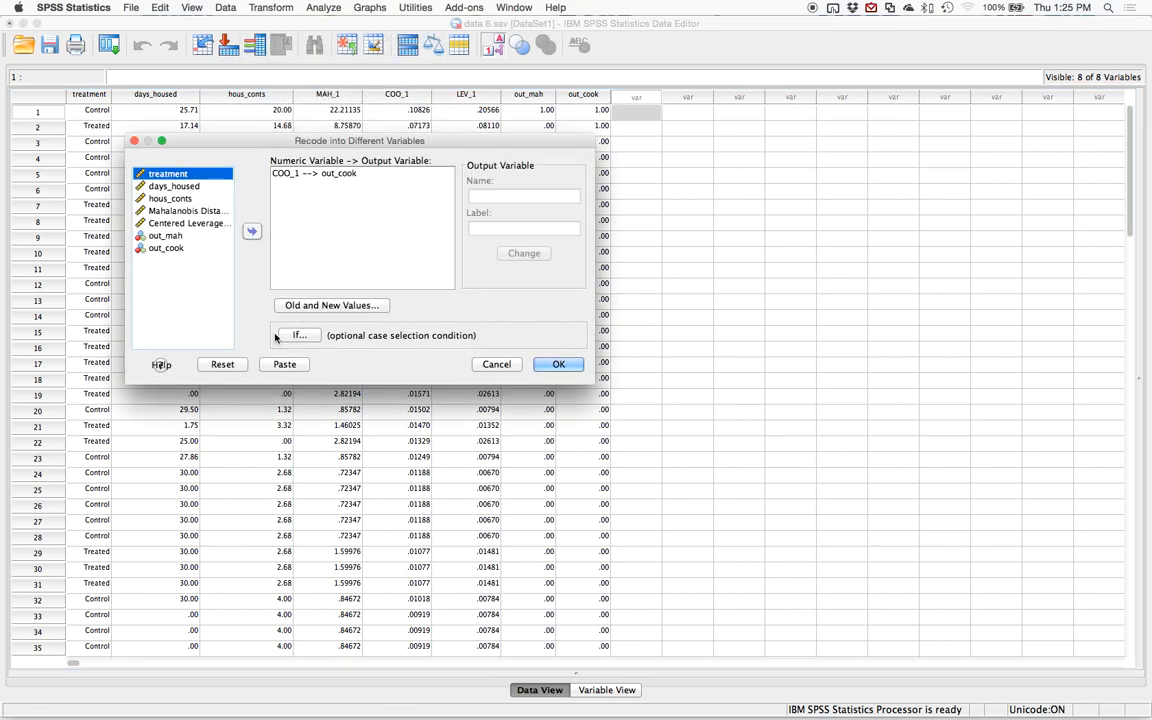
pyautogui.click(220, 364)
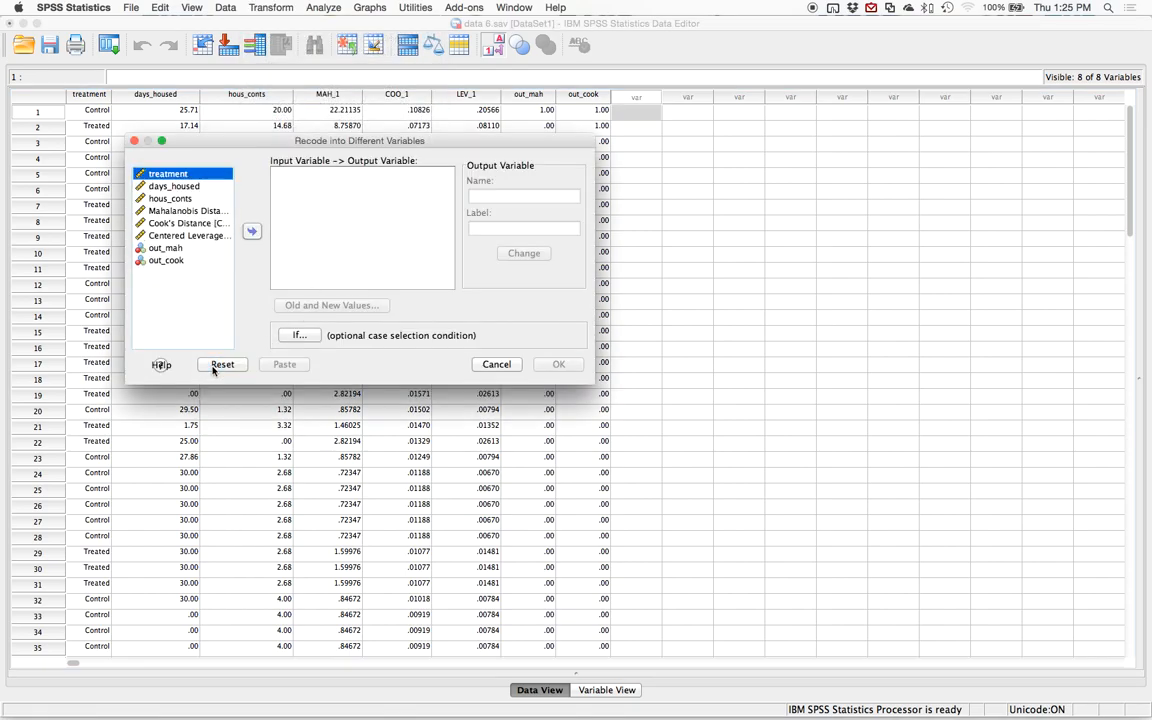
pyautogui.doubleClick(185, 235)
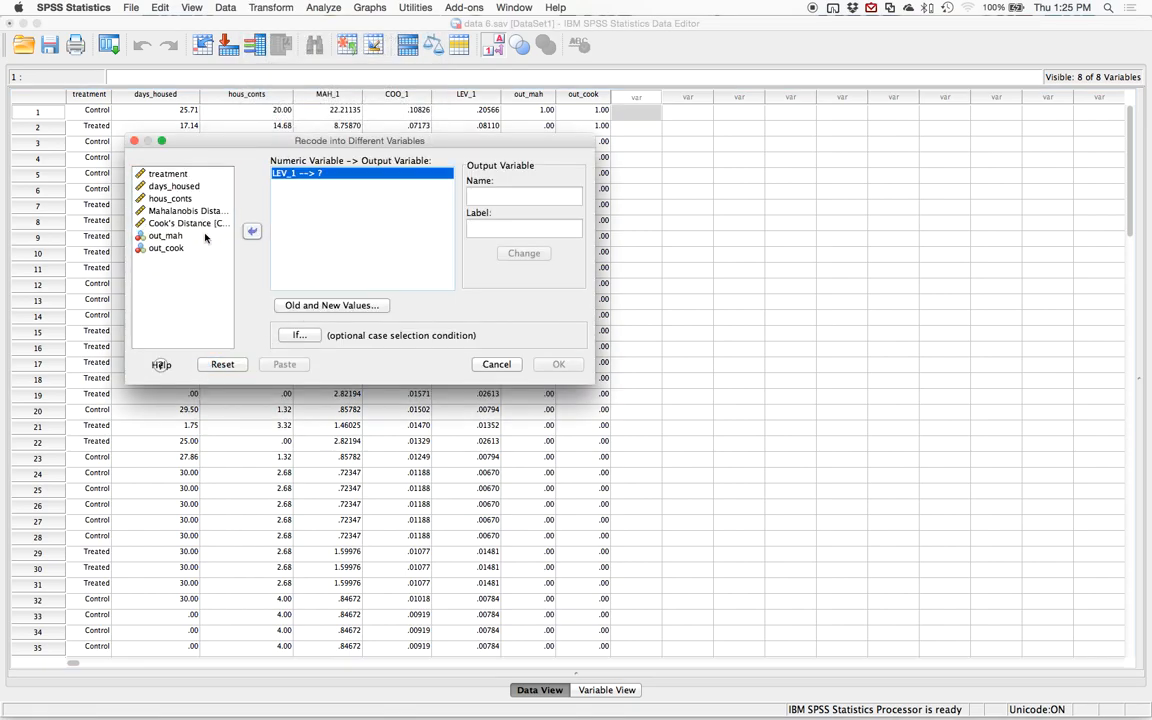
pyautogui.click(533, 197)
pyautogui.write('out_lev')
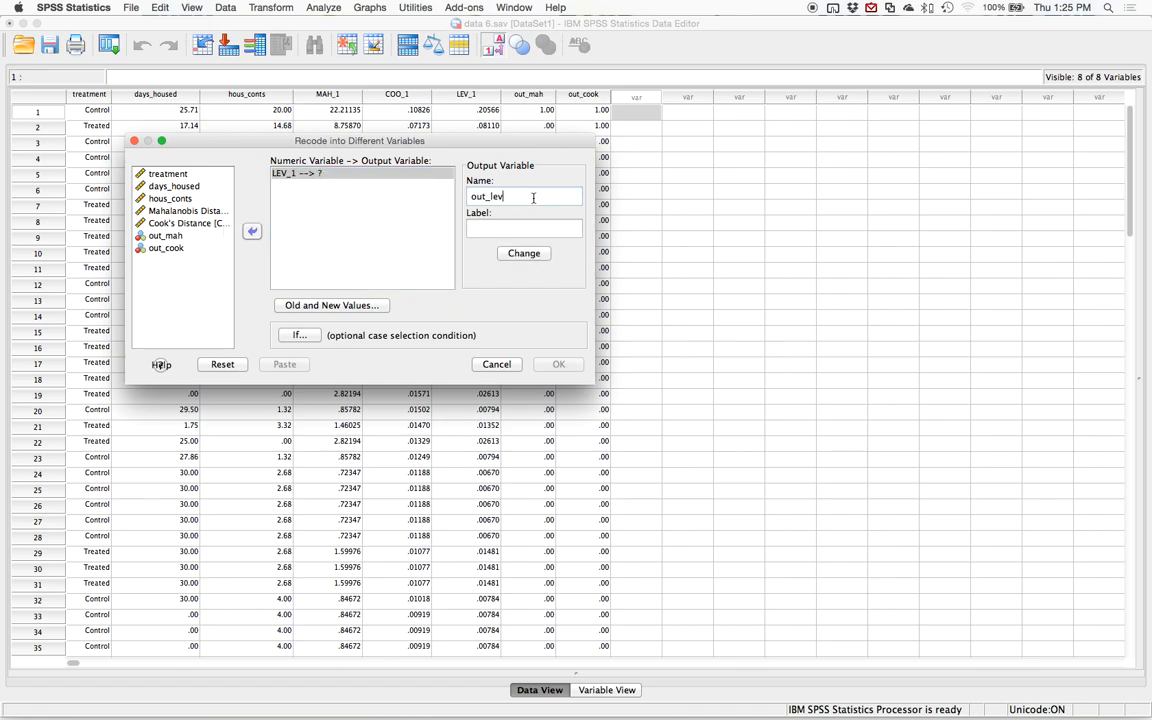
pyautogui.click(538, 256)
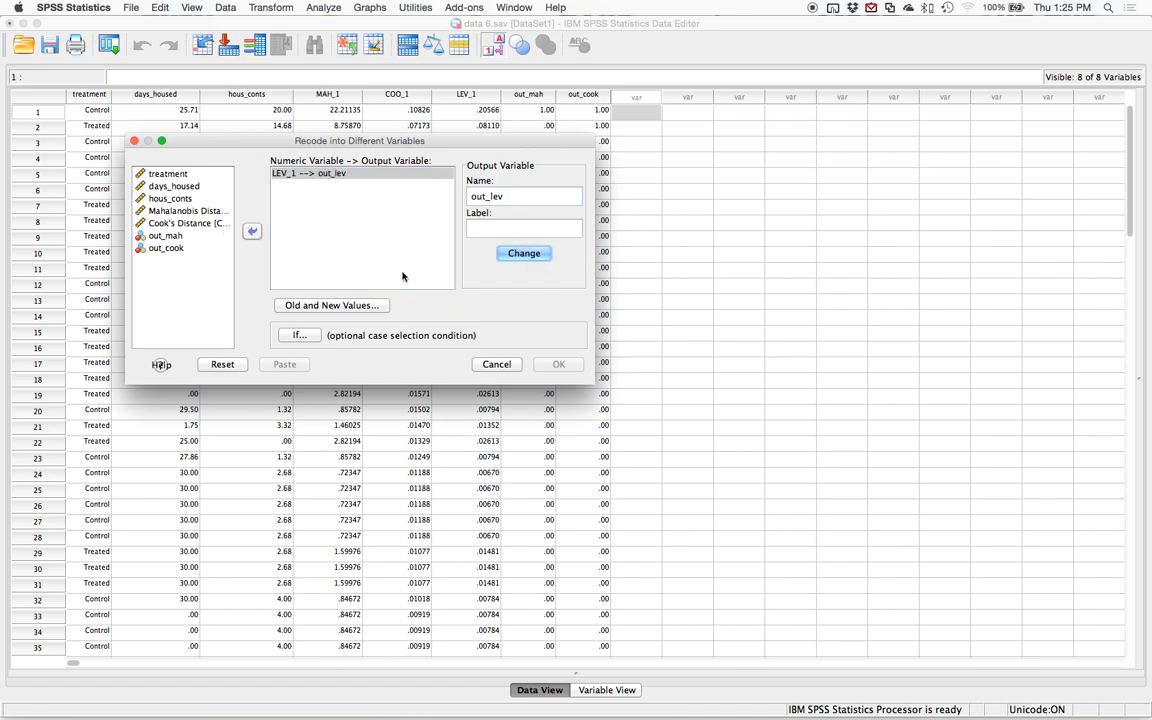
# - Define the recode rule for LEV_1 that turns values from 0.055 through the highest into 1
pyautogui.click(341, 309)
pyautogui.click(172, 395)
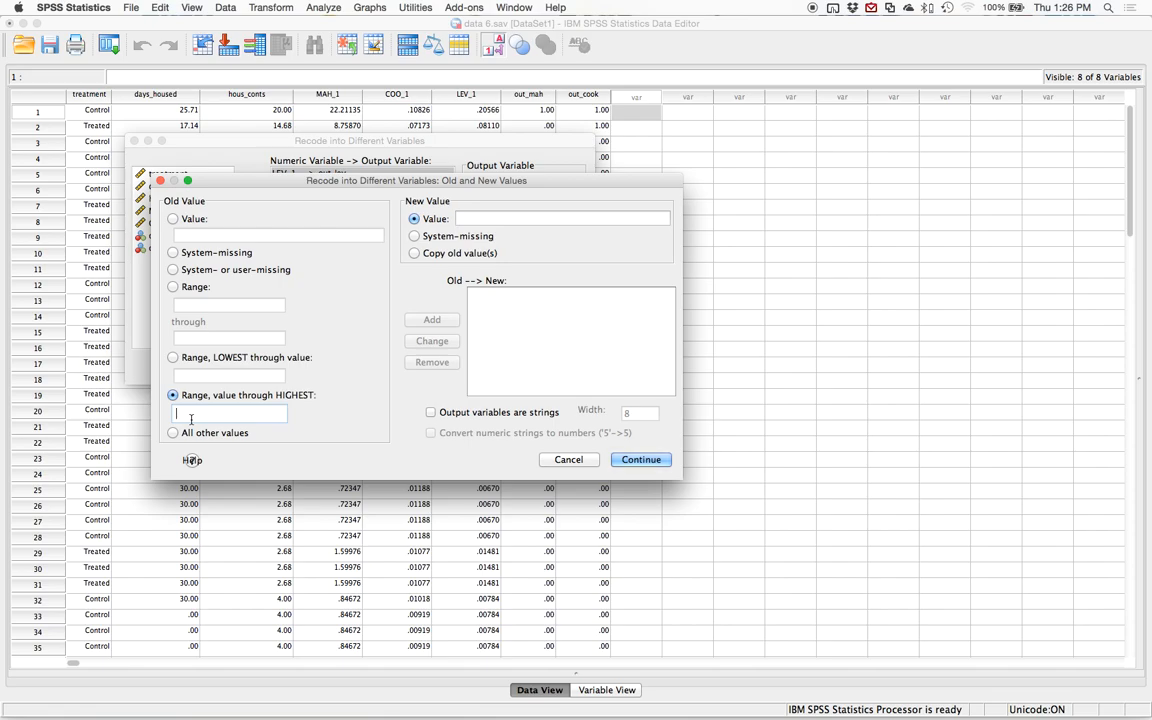
pyautogui.write('.00550.022')
pyautogui.press('BackSpace')
pyautogui.press('BackSpace')
pyautogui.write('55')
pyautogui.click(485, 218)
pyautogui.write('1')
pyautogui.click(427, 319)
# - Recode all other values to 0 and run the recode of LEV_1 into out_lev
pyautogui.click(174, 432)
pyautogui.click(501, 217)
pyautogui.write('0')
pyautogui.click(414, 320)
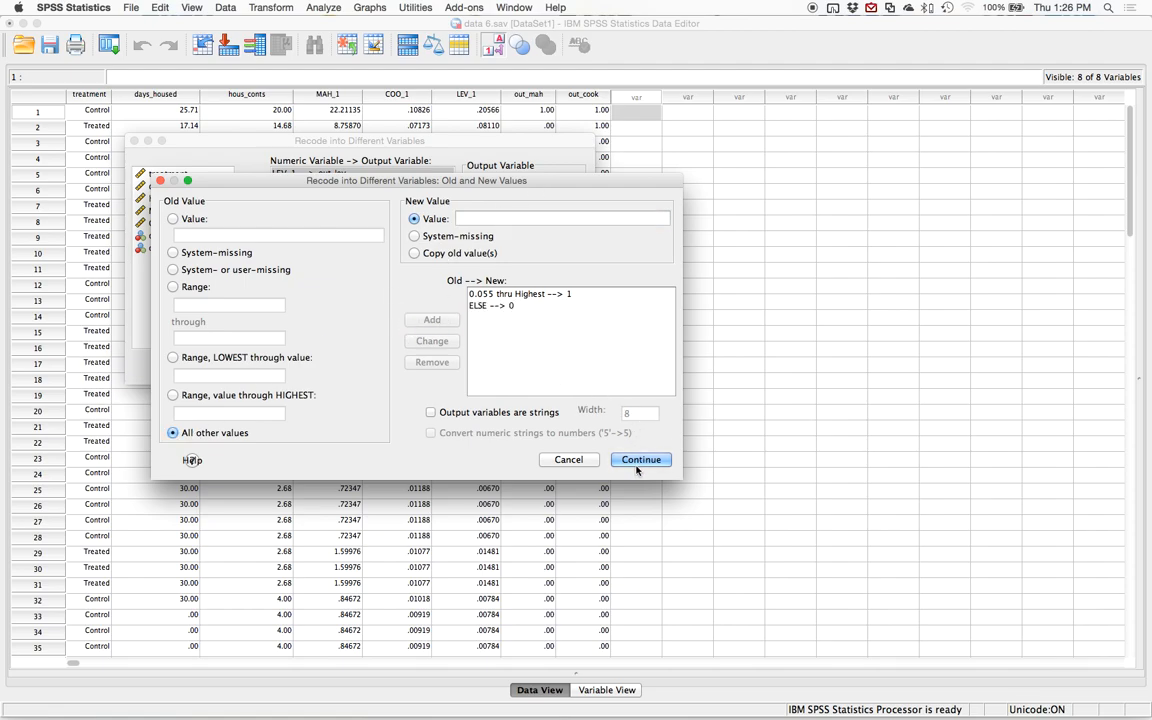
pyautogui.click(624, 460)
pyautogui.click(558, 364)
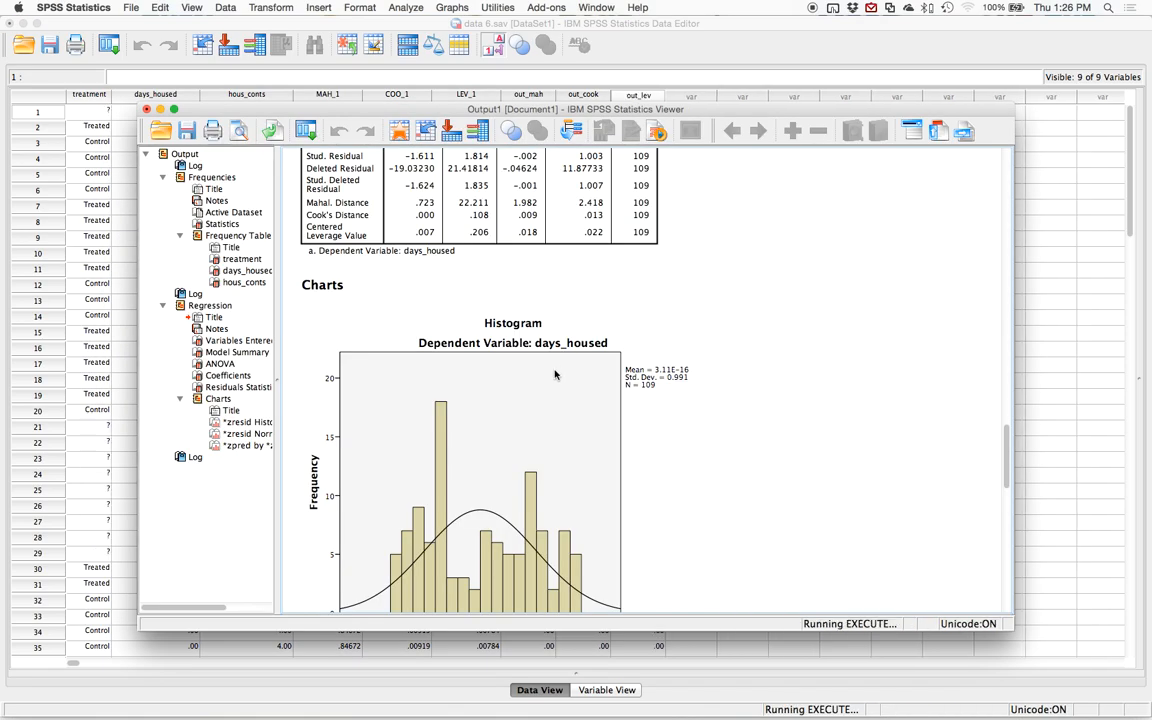
# - Return to the data and sort the cases by out_lev in descending order
pyautogui.click(457, 200)
pyautogui.click(403, 136)
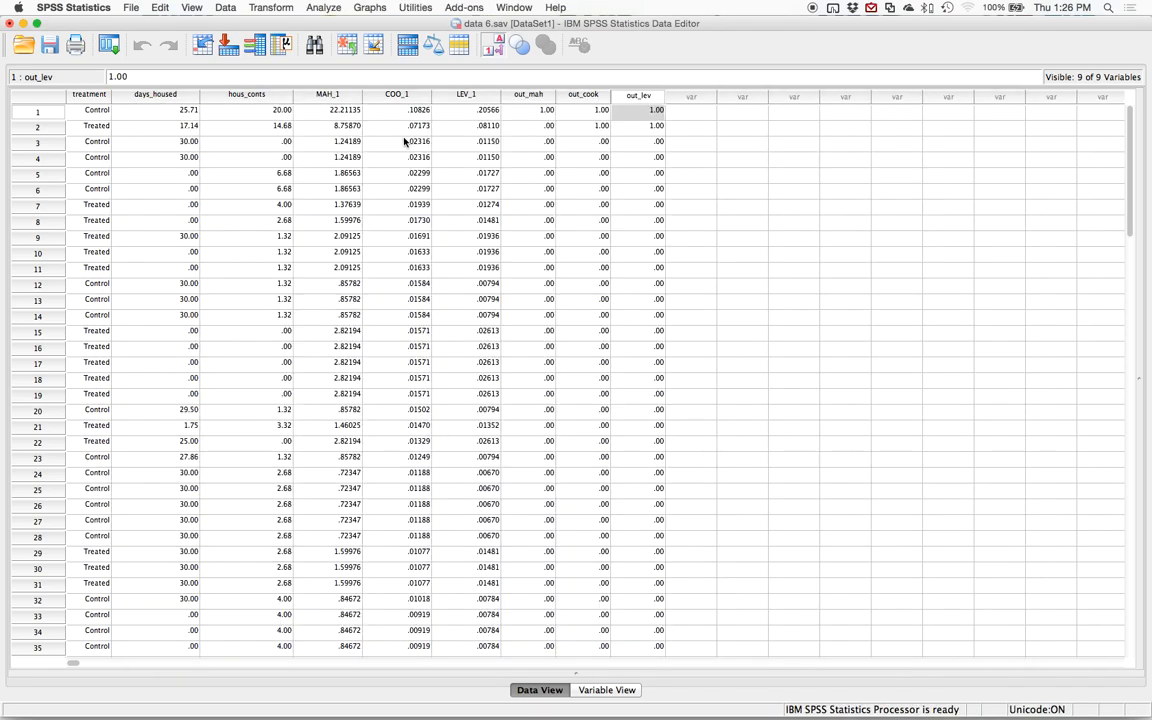
pyautogui.rightClick(640, 94)
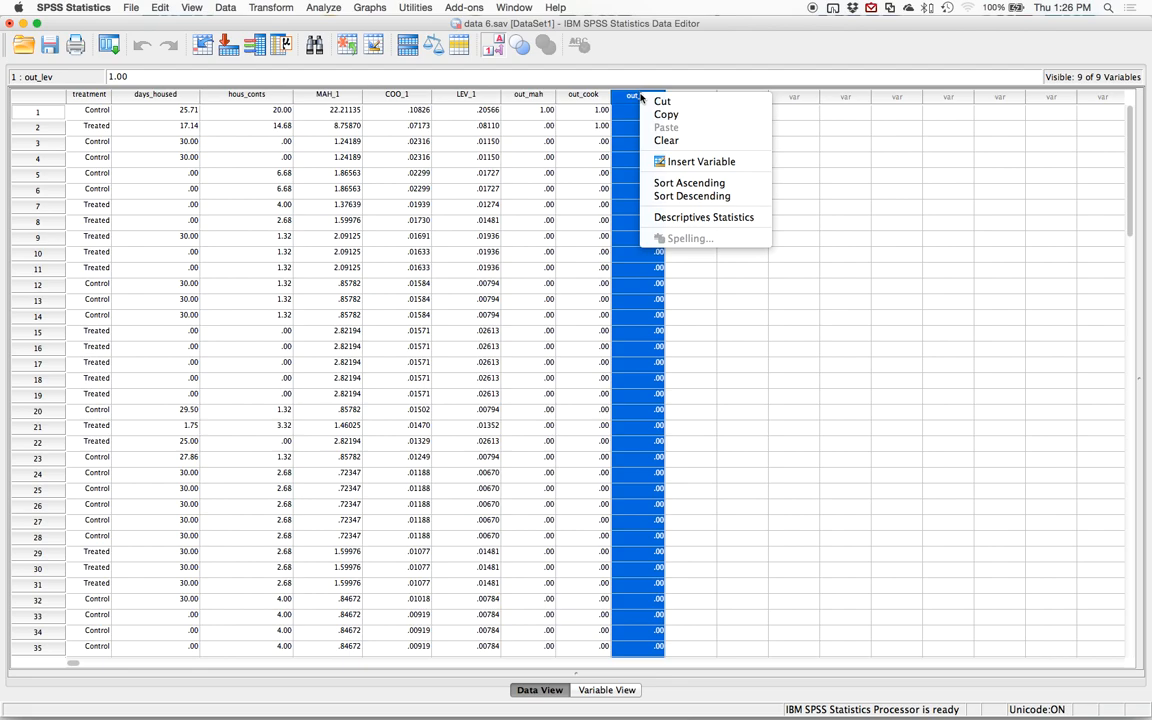
pyautogui.click(664, 196)
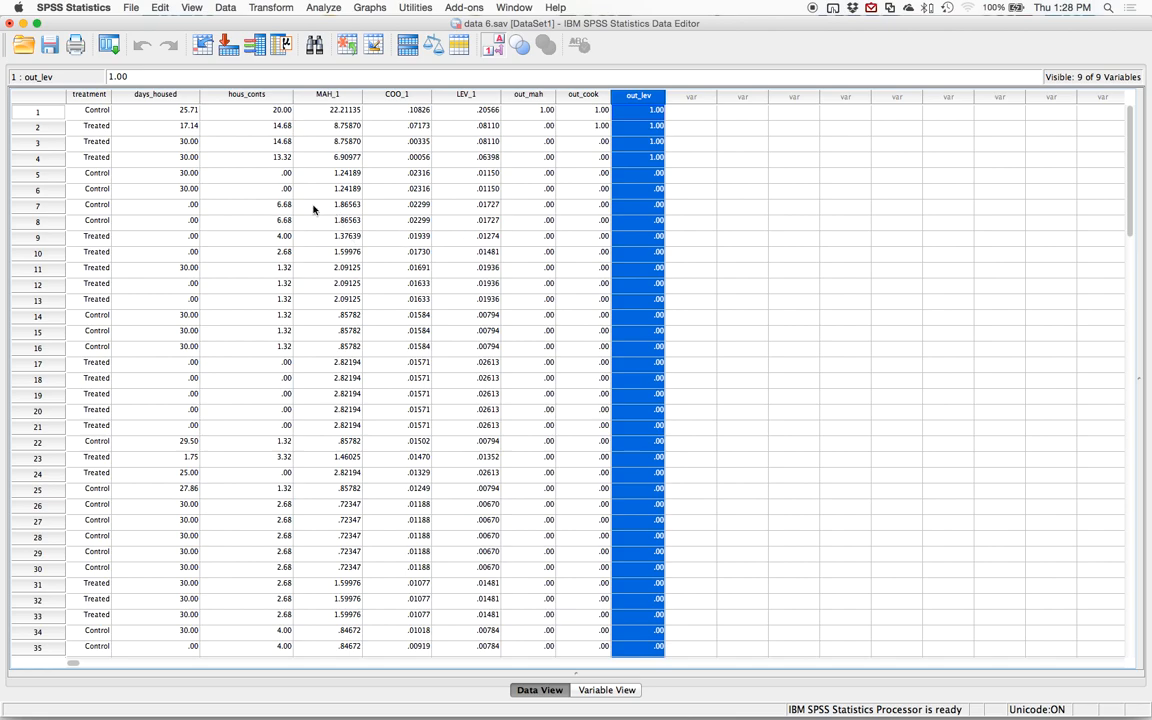
# - Compute a new variable out_total as the sum out_mah+out_cook+out_lev
pyautogui.click(268, 8)
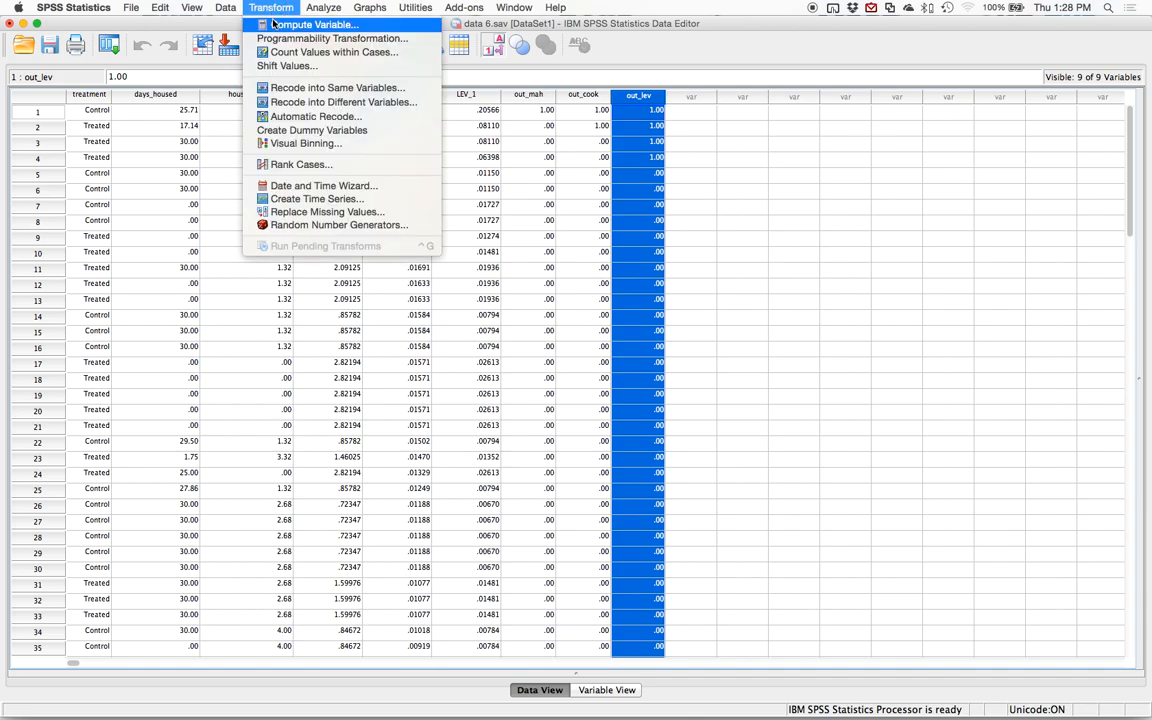
pyautogui.click(300, 24)
pyautogui.write('out_total')
pyautogui.click(357, 149)
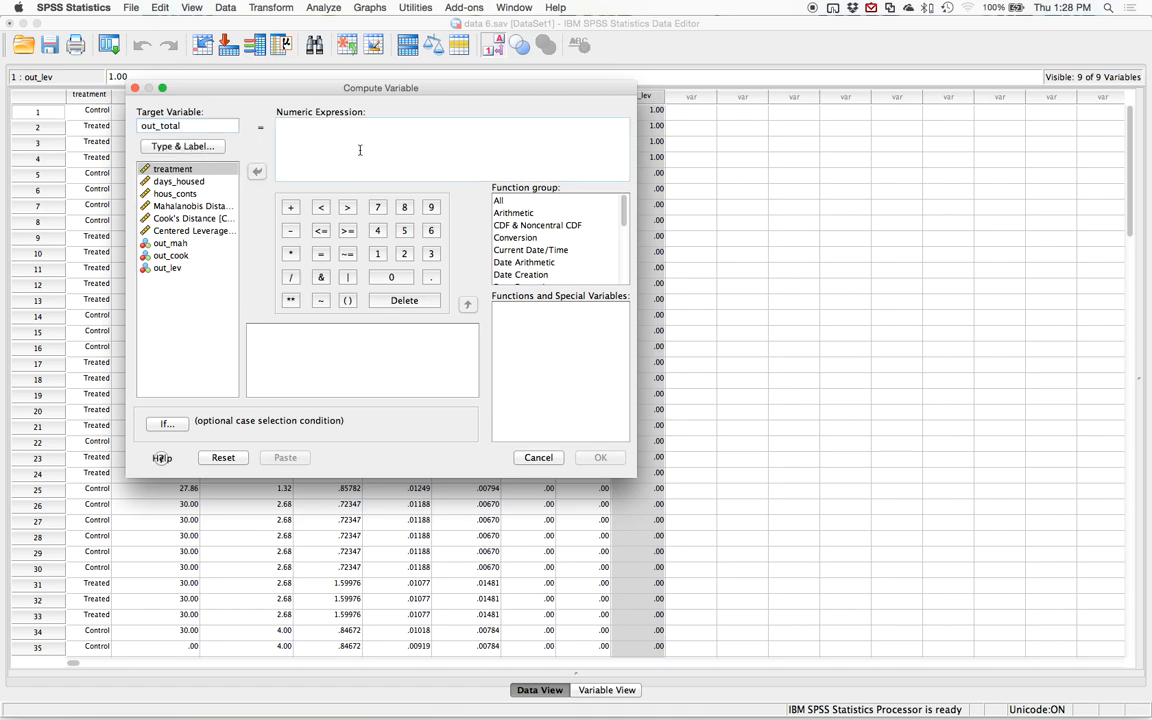
pyautogui.doubleClick(170, 244)
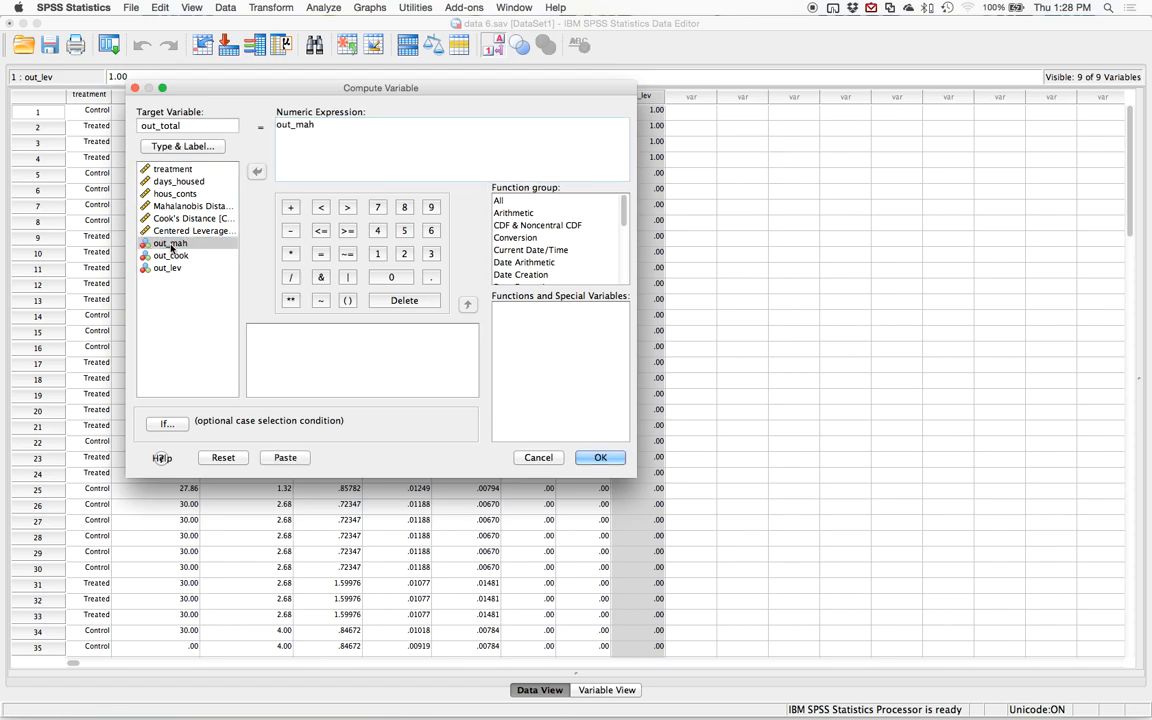
pyautogui.write('+')
pyautogui.doubleClick(168, 256)
pyautogui.write('+')
pyautogui.doubleClick(166, 268)
pyautogui.write('+')
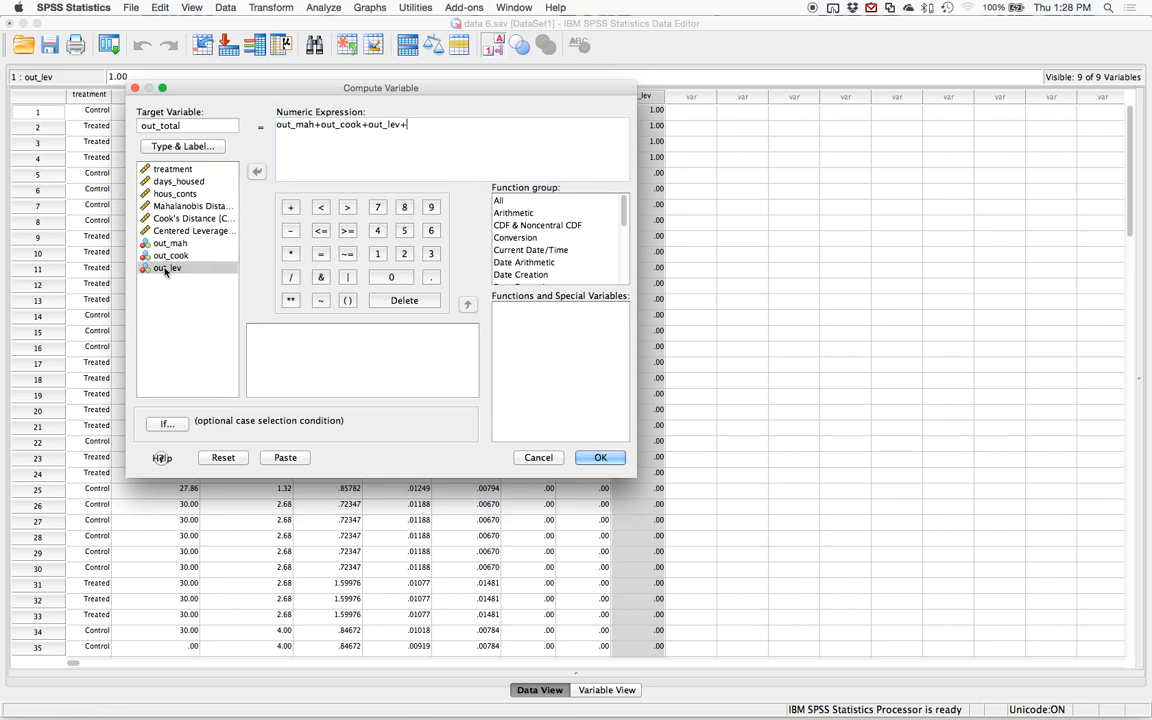
pyautogui.press('BackSpace')
pyautogui.click(614, 460)
# - Return to the data, sort the cases by out_total in descending order, and select the first two cases
pyautogui.click(392, 128)
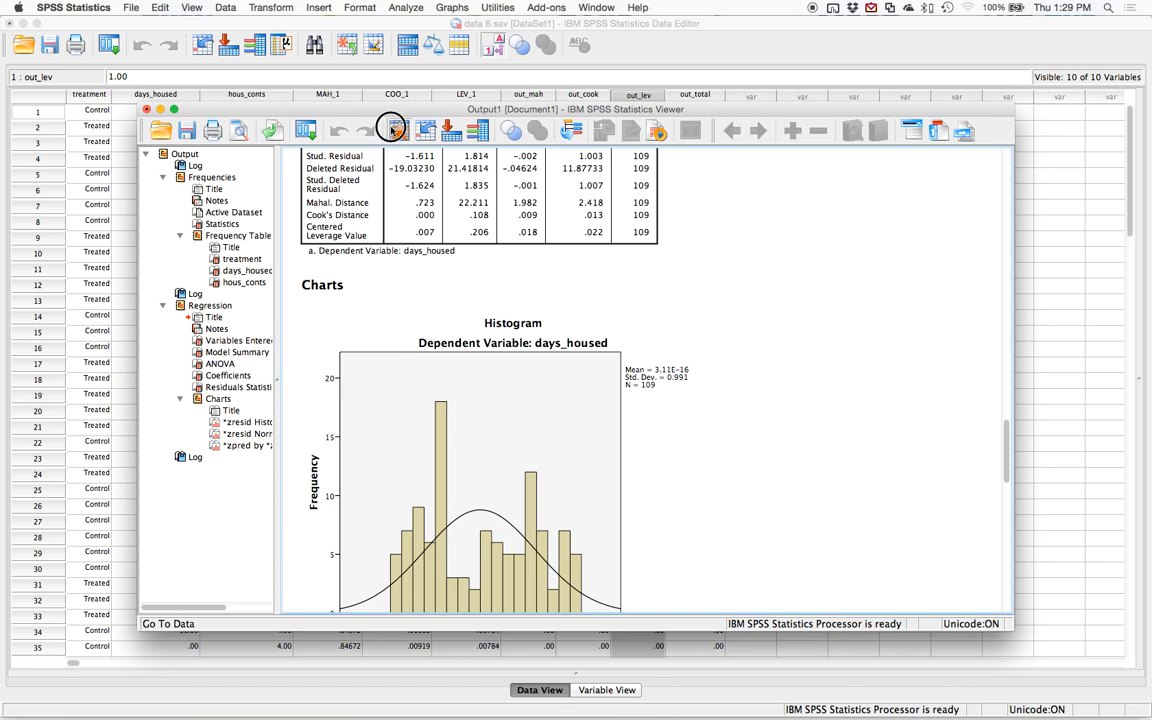
pyautogui.rightClick(690, 97)
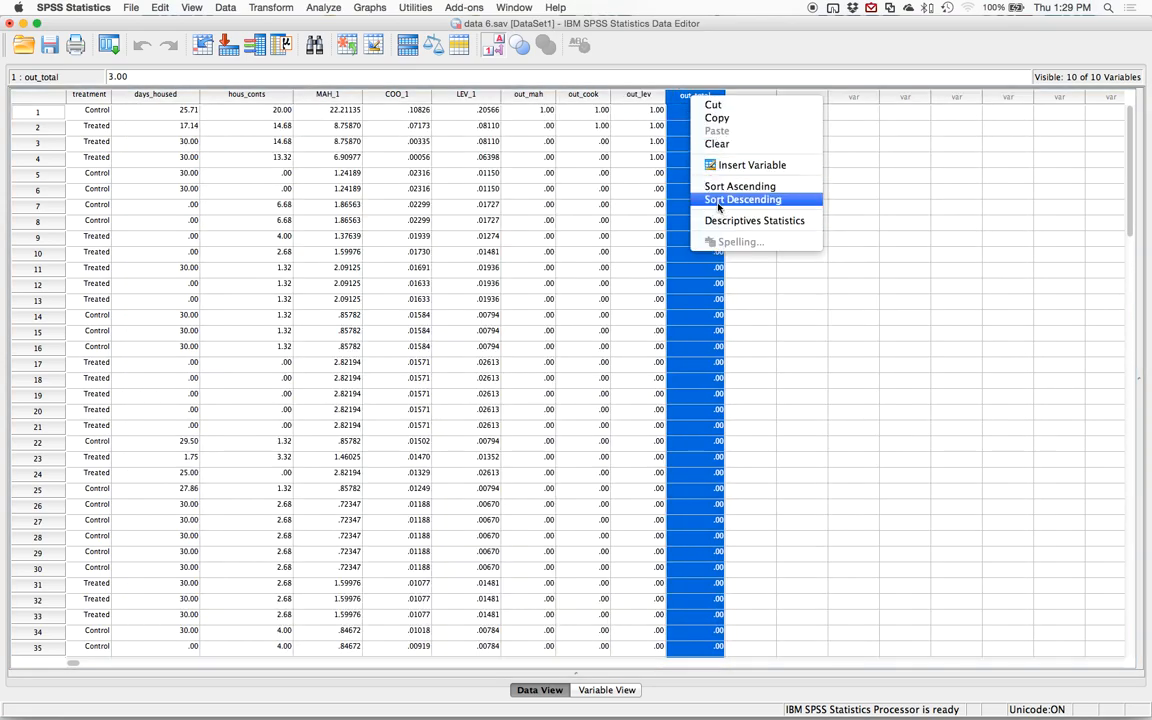
pyautogui.click(742, 200)
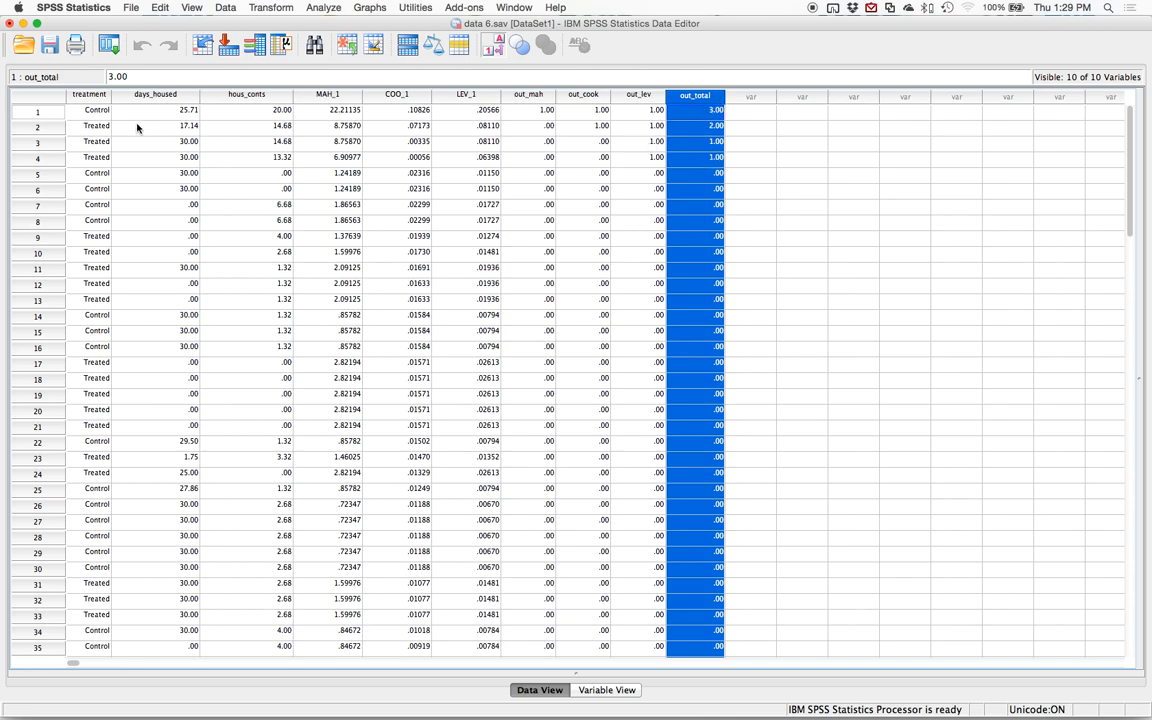
pyautogui.moveTo(56, 112); pyautogui.dragTo(56, 126)
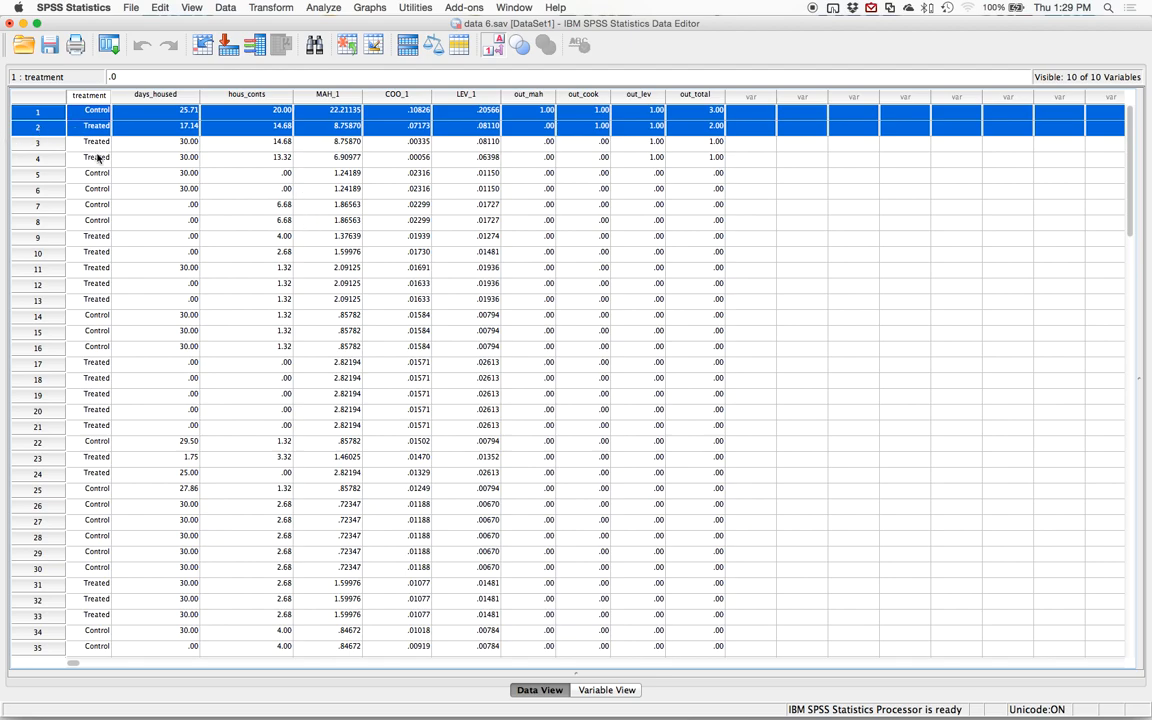
# - Sort the cases in descending order by days_housed and after that by hous_conts, and compare the extreme cases with their outlier flags
pyautogui.rightClick(155, 95)
pyautogui.click(199, 200)
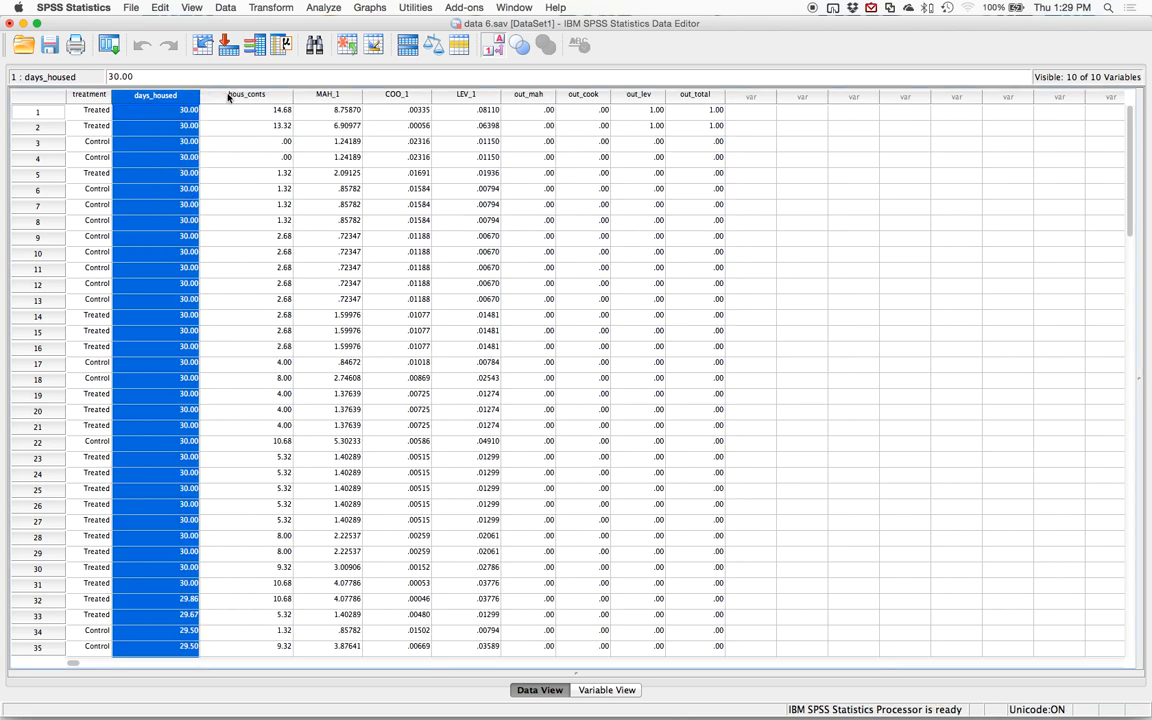
pyautogui.rightClick(228, 95)
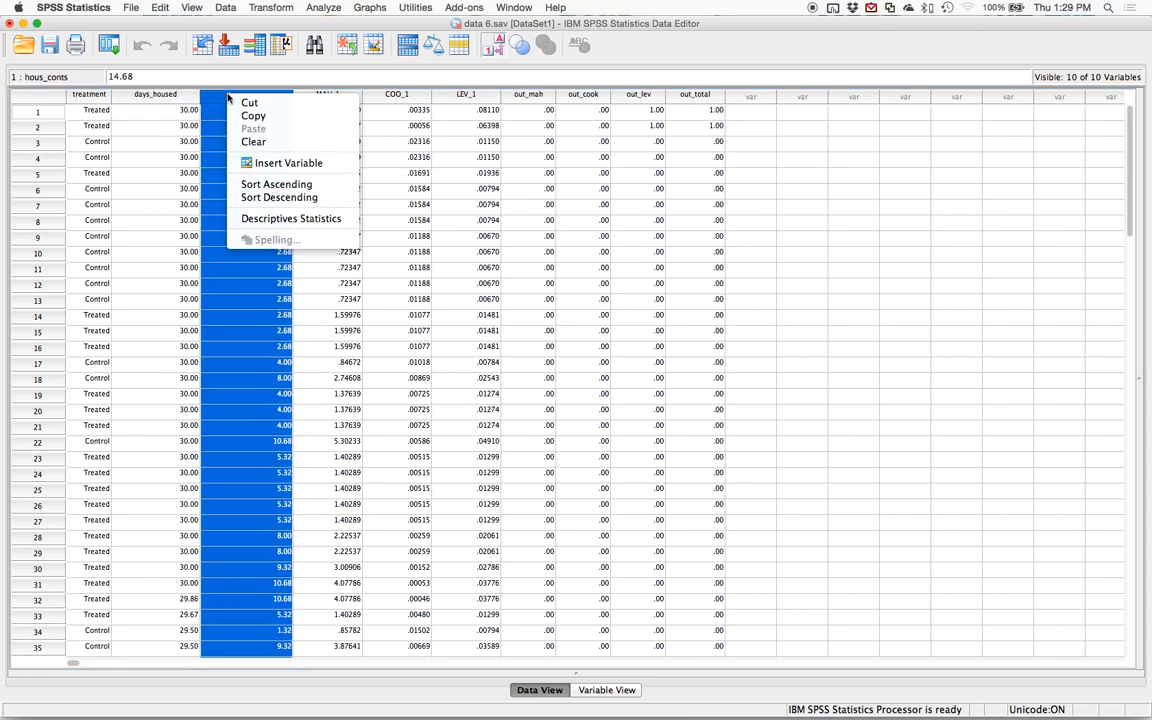
pyautogui.click(243, 198)
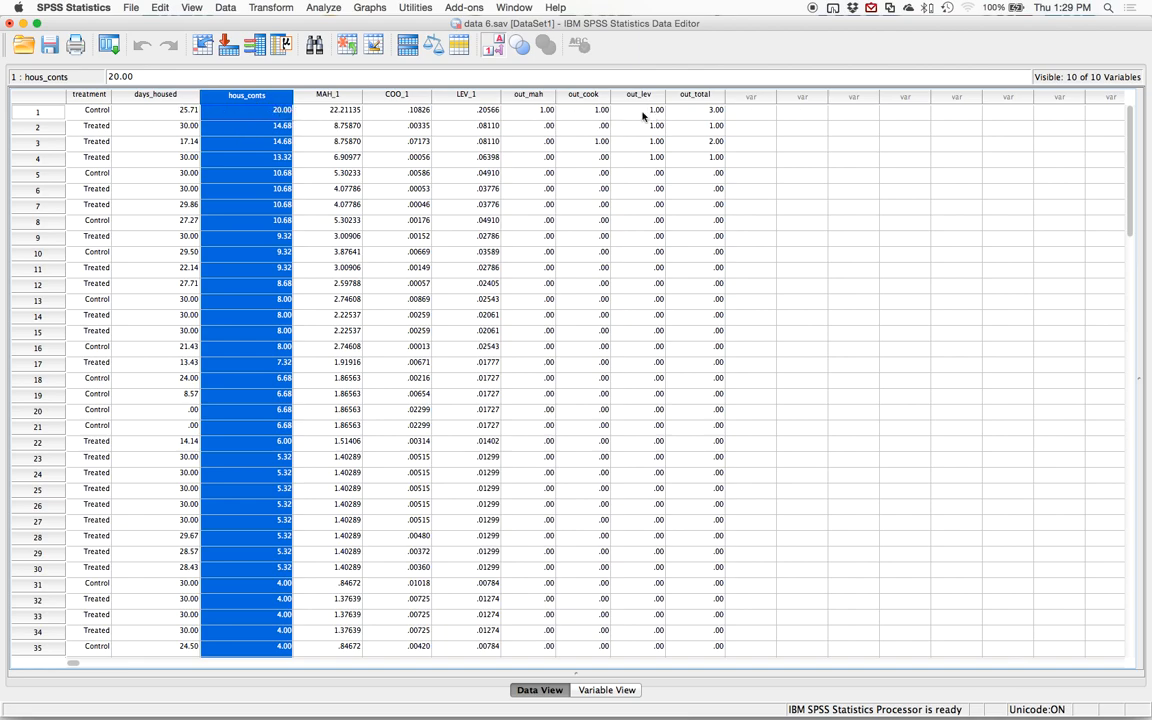
pyautogui.hscroll(2, 125, 155)
pyautogui.hscroll(-2, 110, 152)
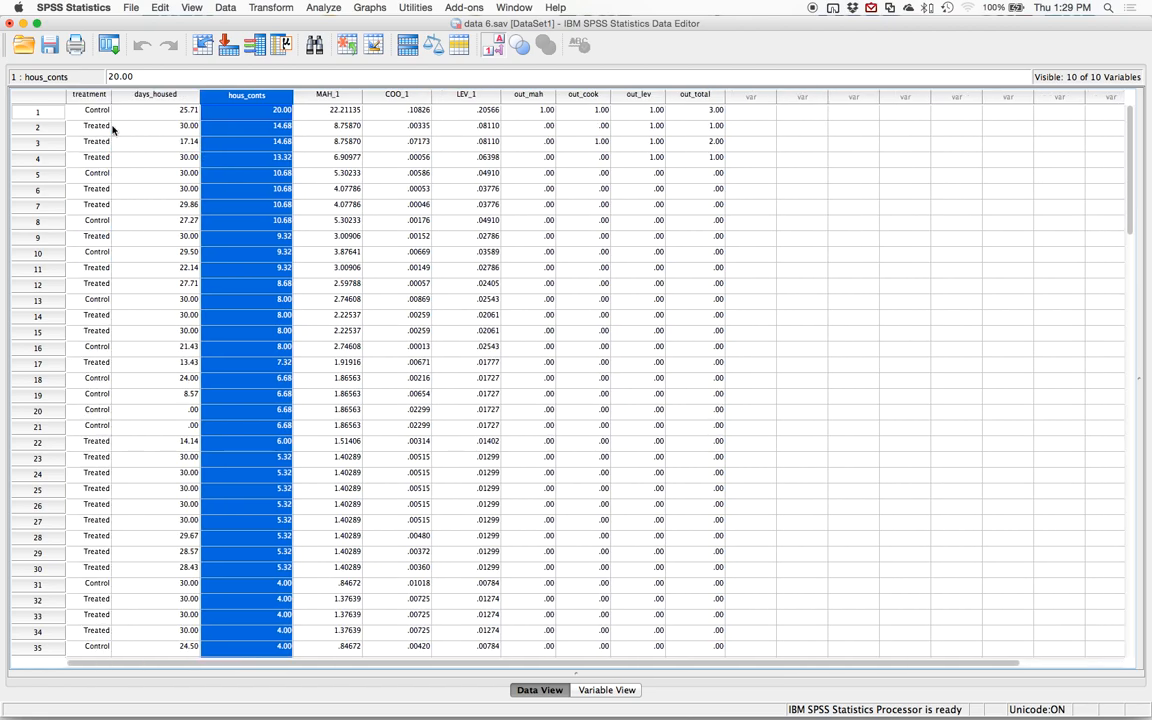
# - Sort the cases by days_housed in descending order again, followed by a descending sort on out_total
pyautogui.rightClick(175, 99)
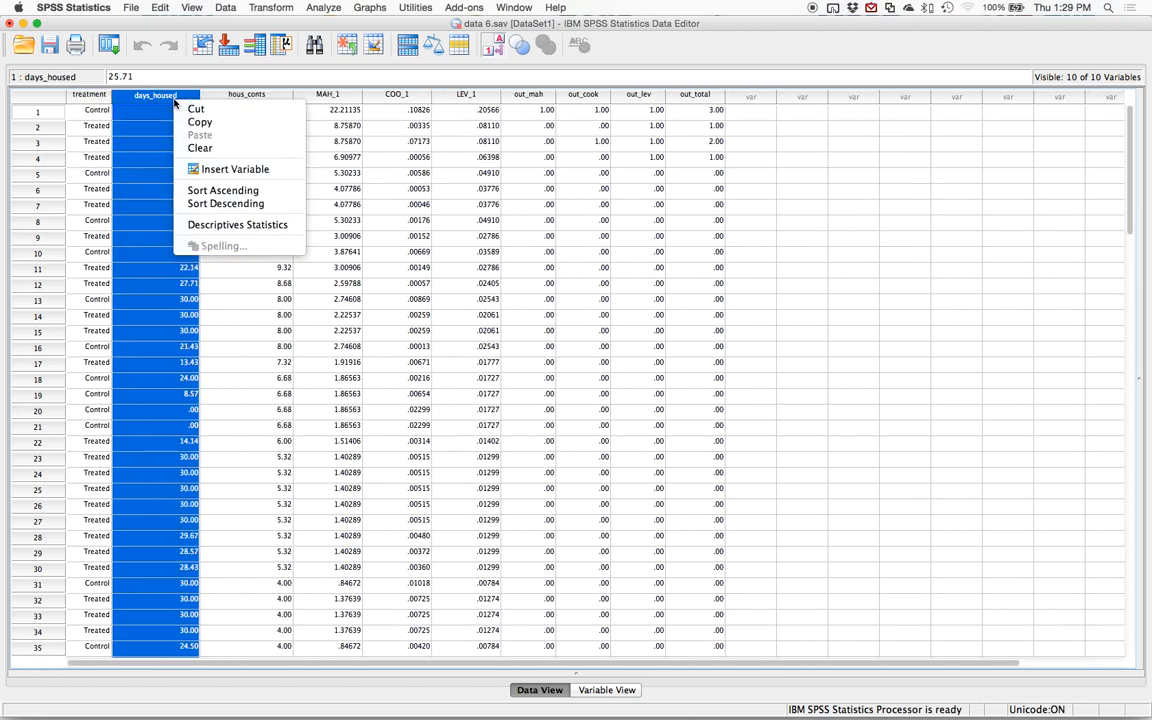
pyautogui.click(226, 203)
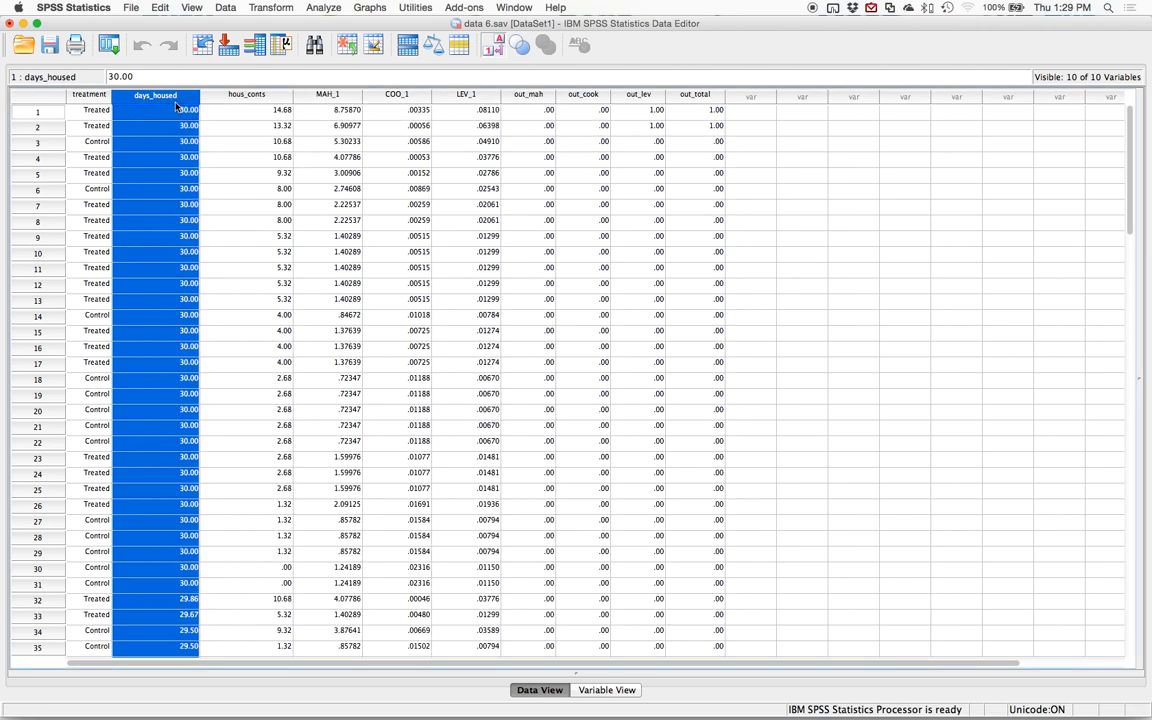
pyautogui.rightClick(697, 96)
pyautogui.click(746, 200)
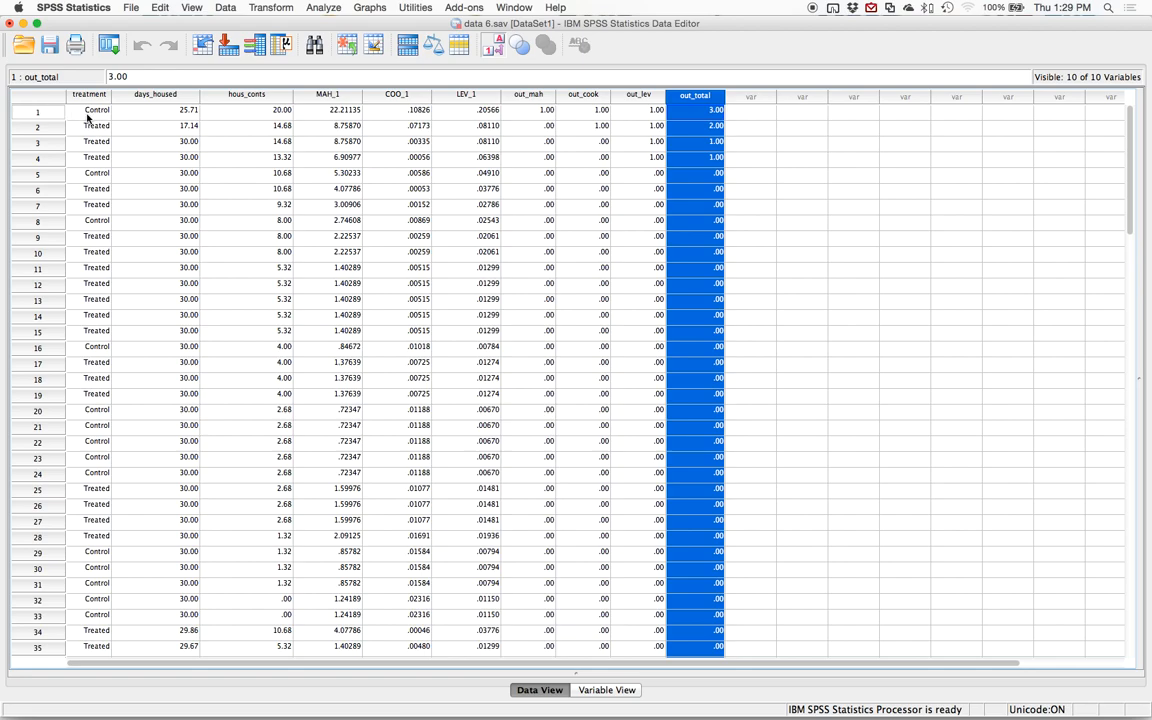
# - Delete the first two cases, the ones with out_total values of 3.00 and 2.00
pyautogui.moveTo(38, 112); pyautogui.dragTo(40, 127)
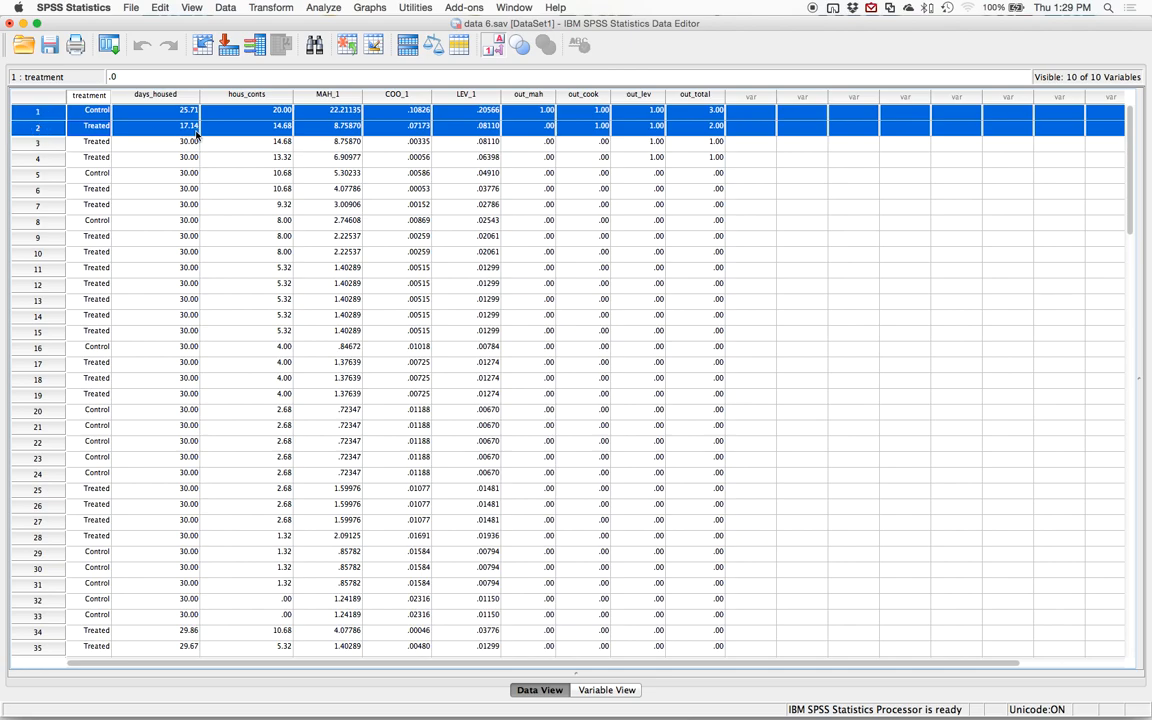
pyautogui.press('Delete')
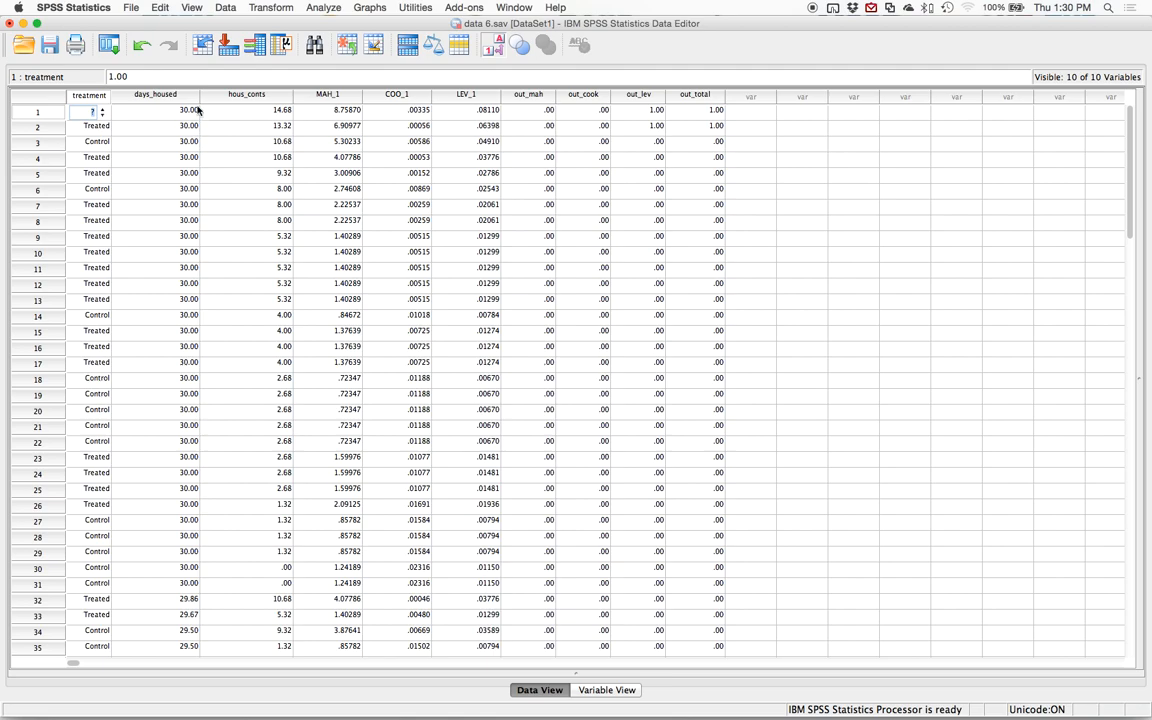
pyautogui.click(162, 95)
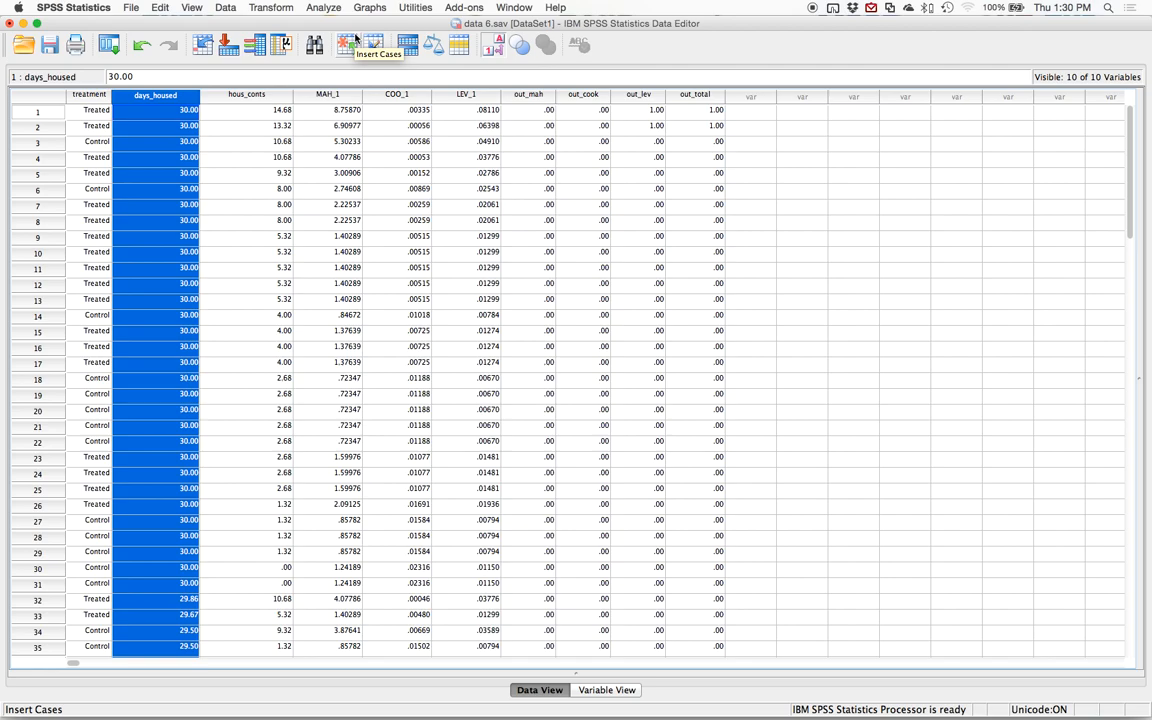
# - Run a two-tailed Pearson bivariate correlation between treatment and hous_conts, and check the coefficient in the Correlations table
pyautogui.click(334, 7)
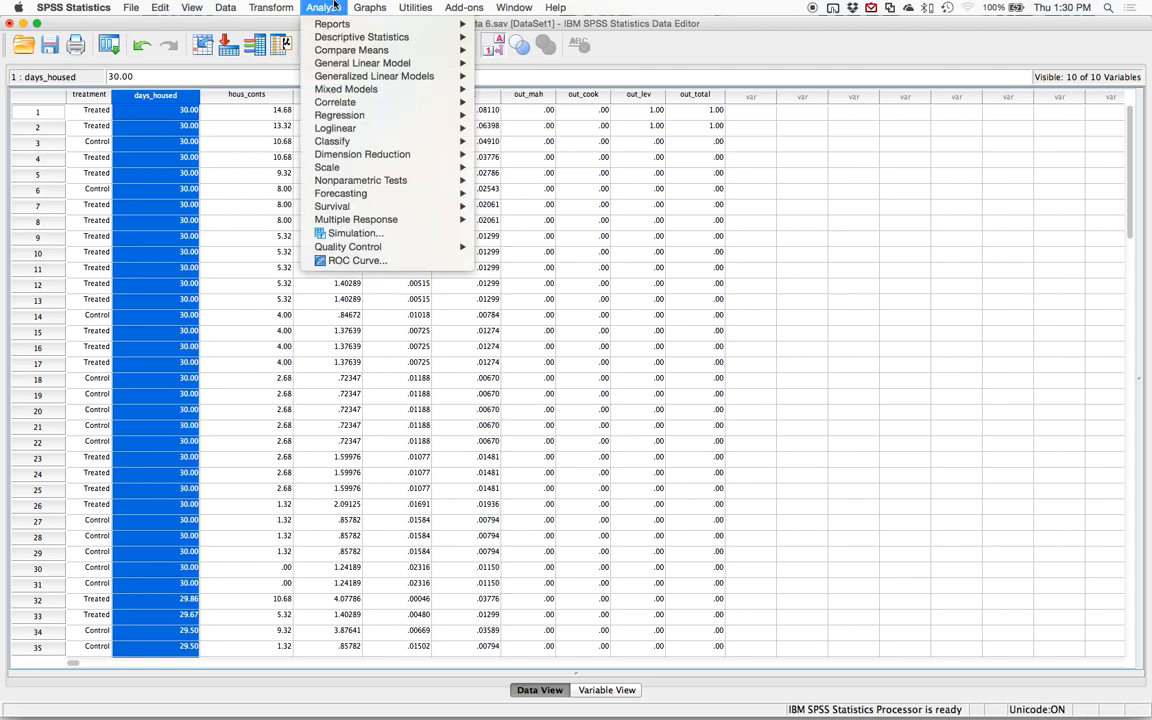
pyautogui.moveTo(330, 101)
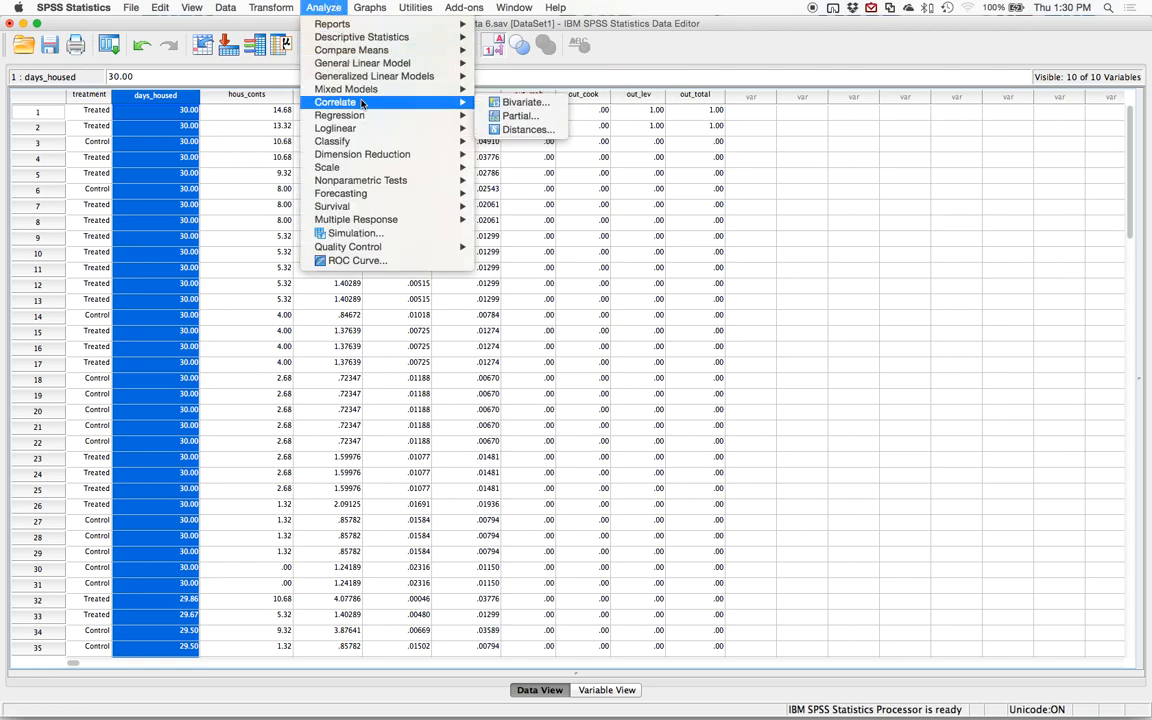
pyautogui.click(518, 102)
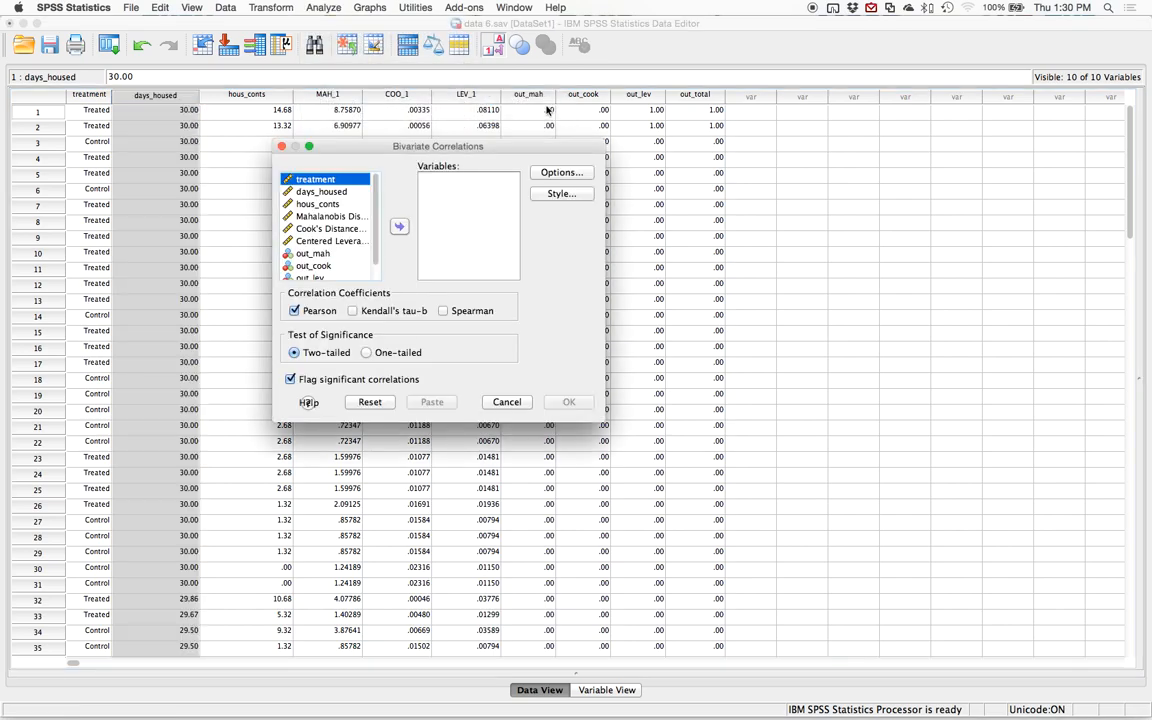
pyautogui.keyDown('shift'); pyautogui.click(322, 191); pyautogui.keyUp('shift')
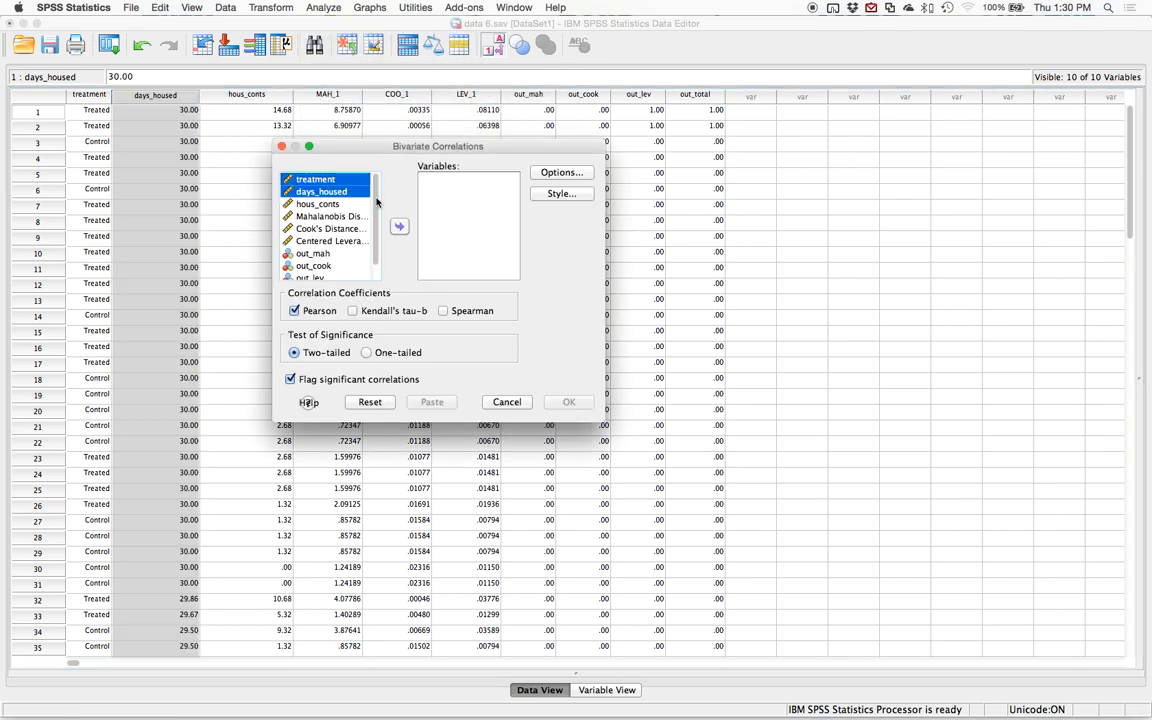
pyautogui.click(320, 191)
pyautogui.click(315, 179)
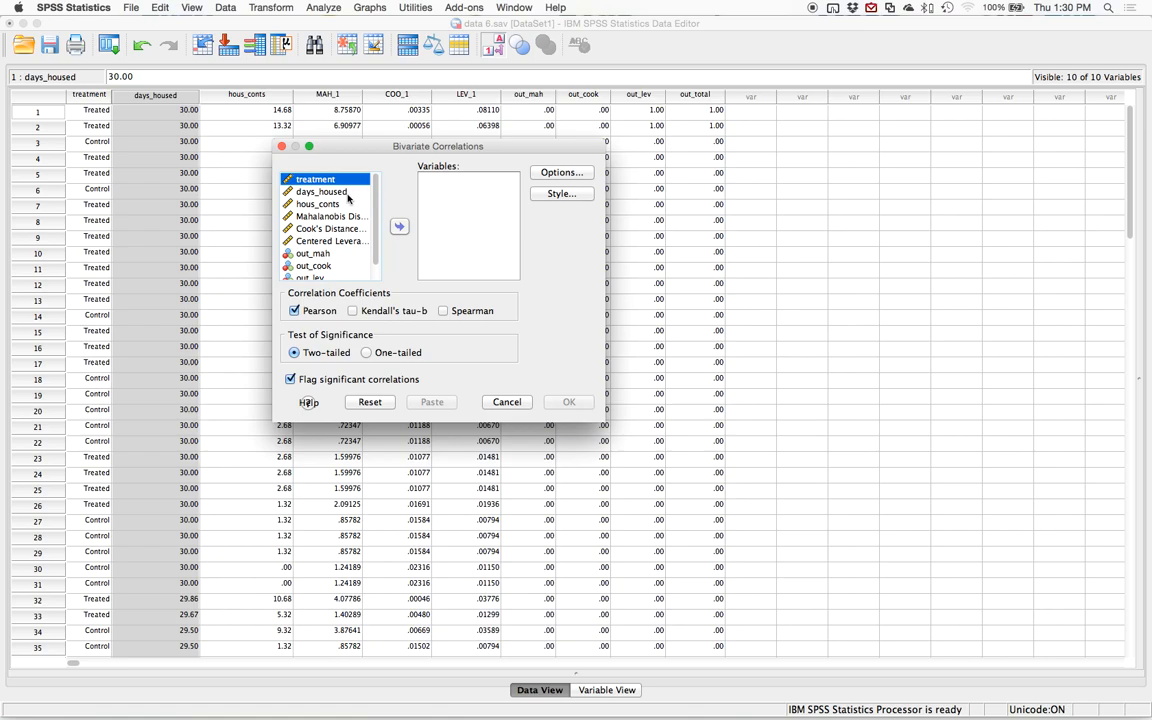
pyautogui.keyDown('ctrl'); pyautogui.click(339, 205); pyautogui.keyUp('ctrl')
pyautogui.press('Escape')
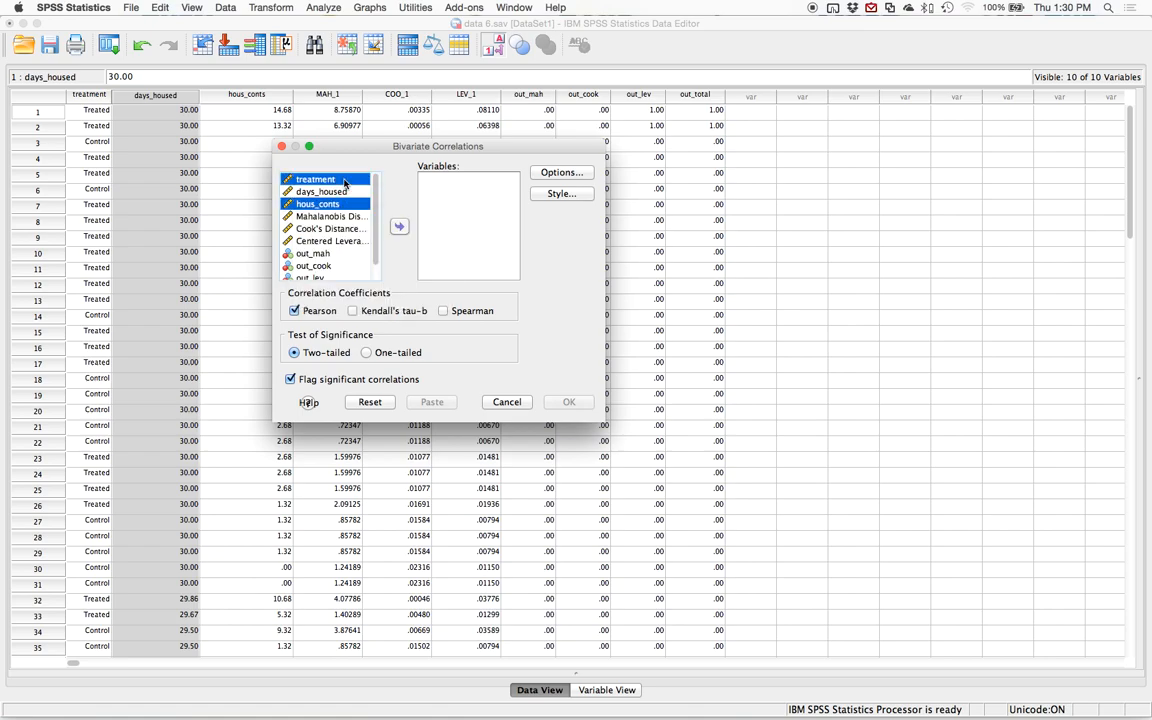
pyautogui.click(400, 227)
pyautogui.click(567, 401)
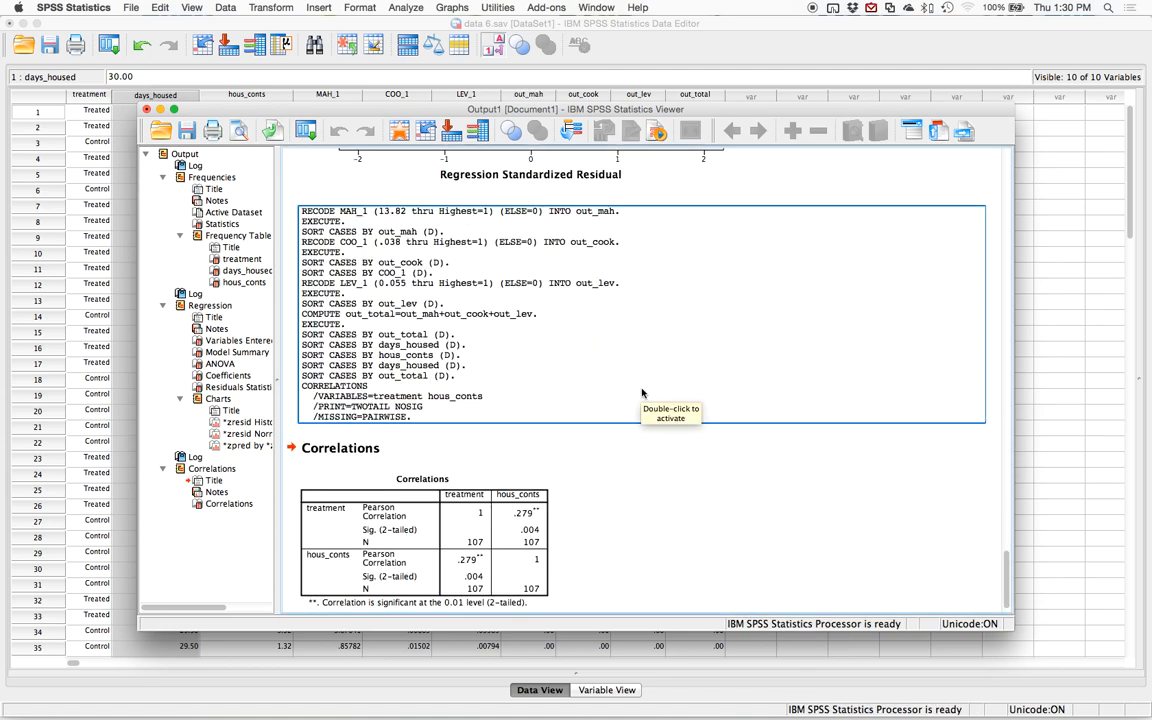
pyautogui.scroll(-1, 640, 390)
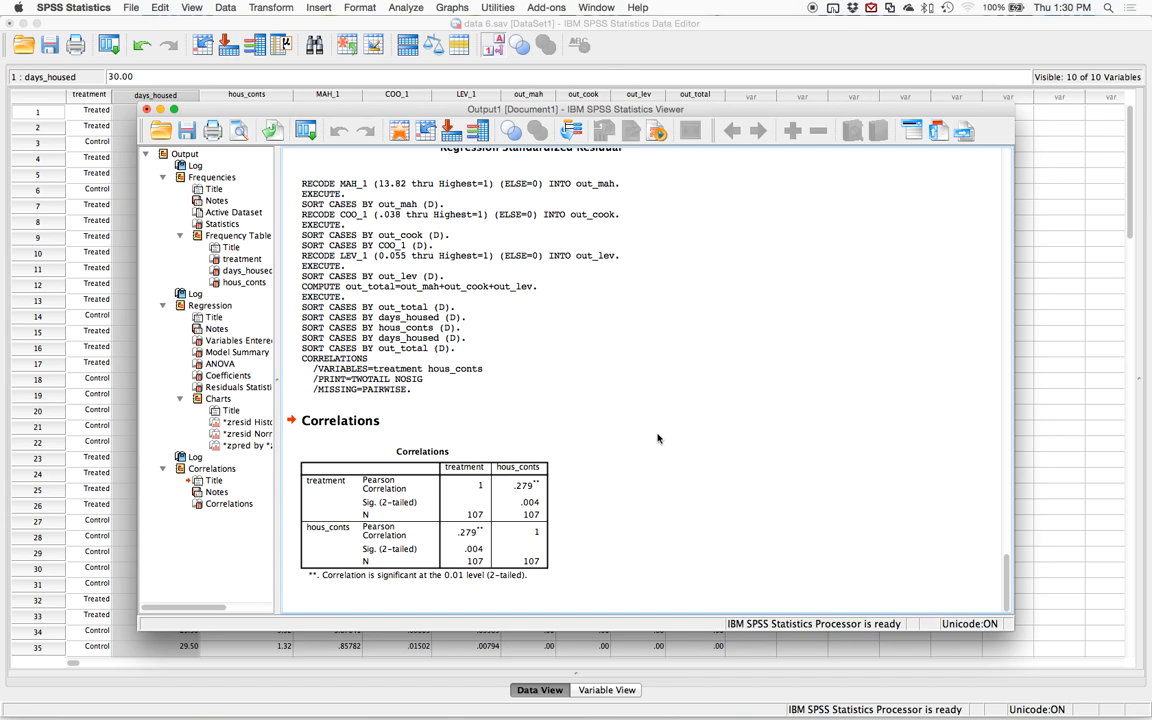
pyautogui.click(510, 462)
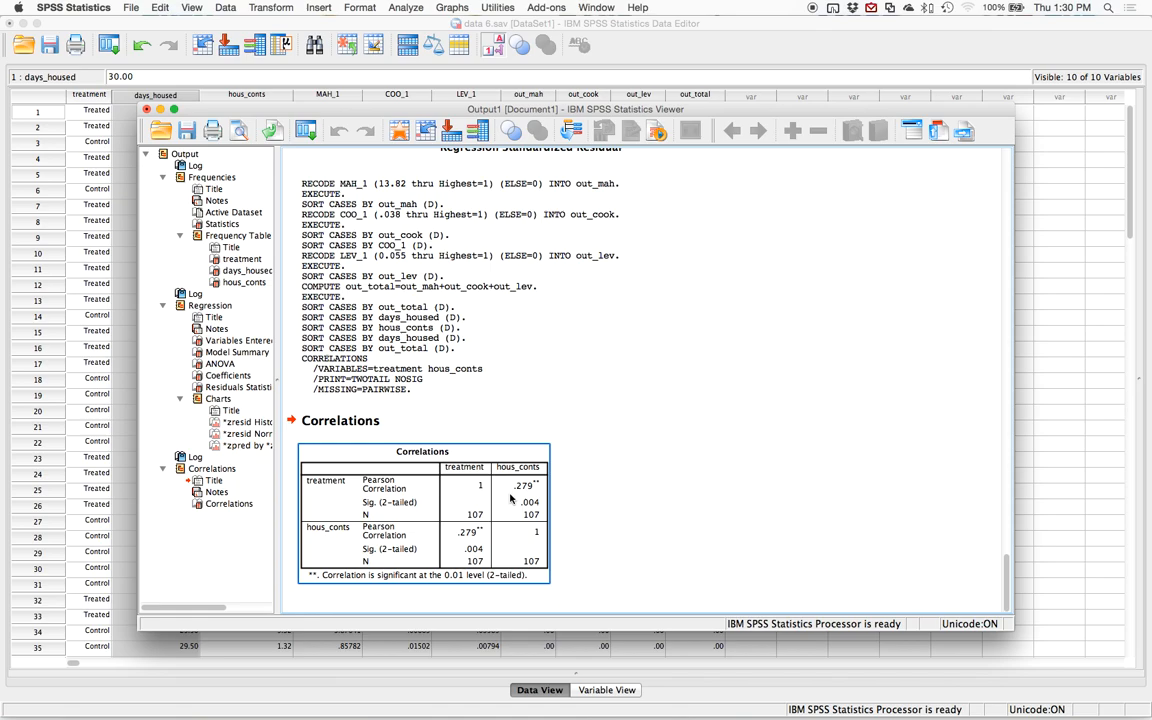
# - Rerun the linear regression of days_housed on treatment and hous_conts with the existing settings
pyautogui.scroll(10, 555, 334)
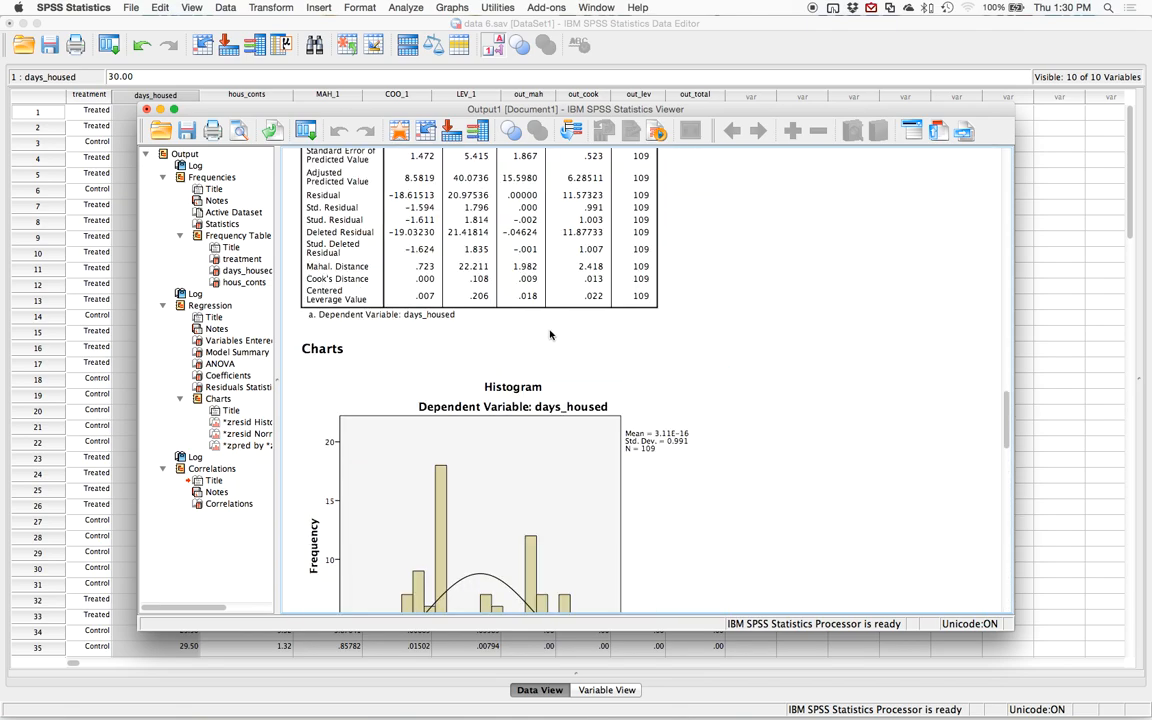
pyautogui.click(402, 7)
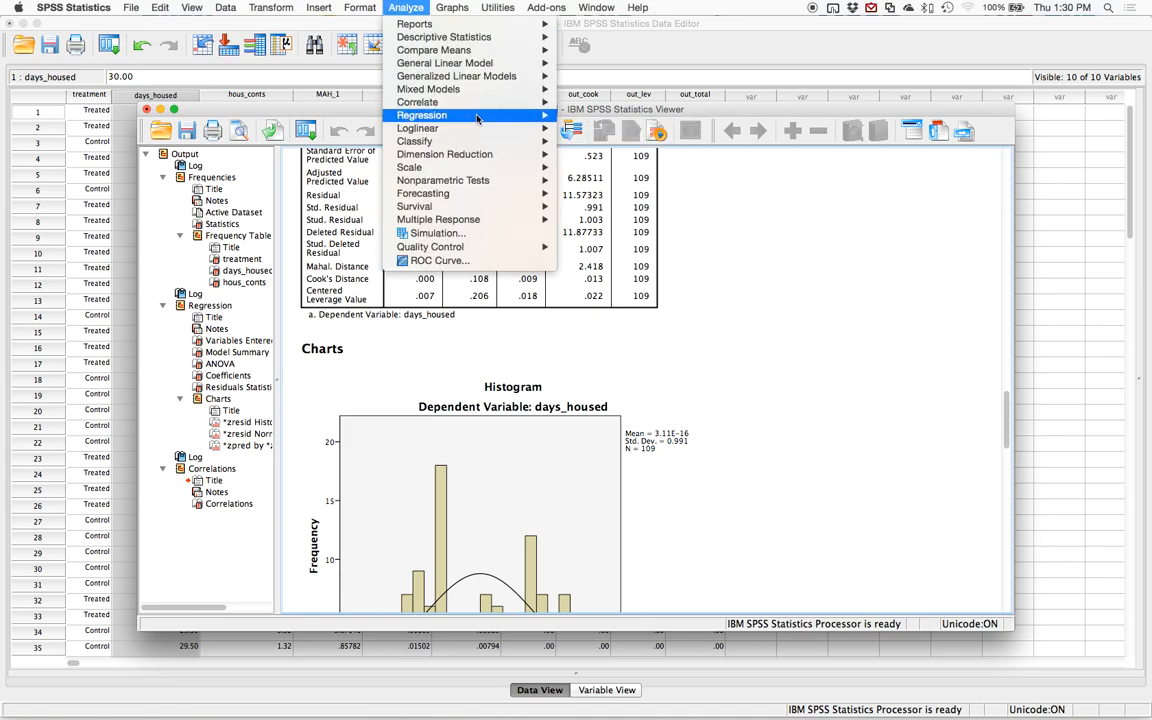
pyautogui.moveTo(500, 116)
pyautogui.click(598, 135)
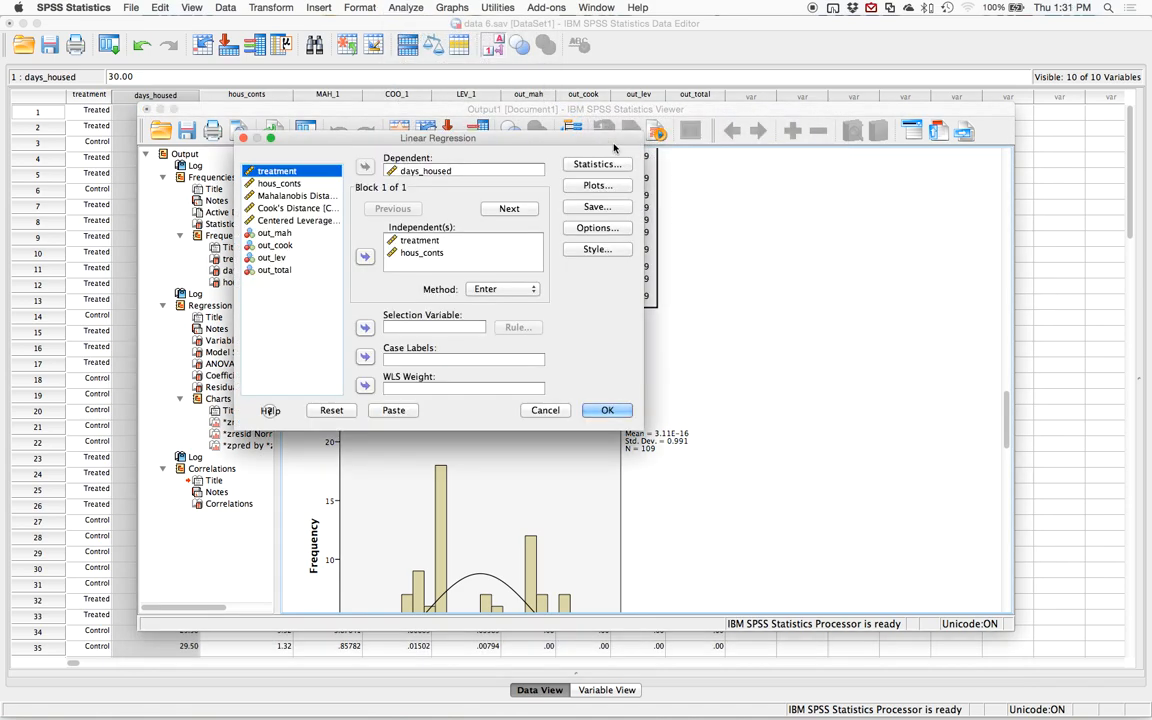
pyautogui.click(607, 410)
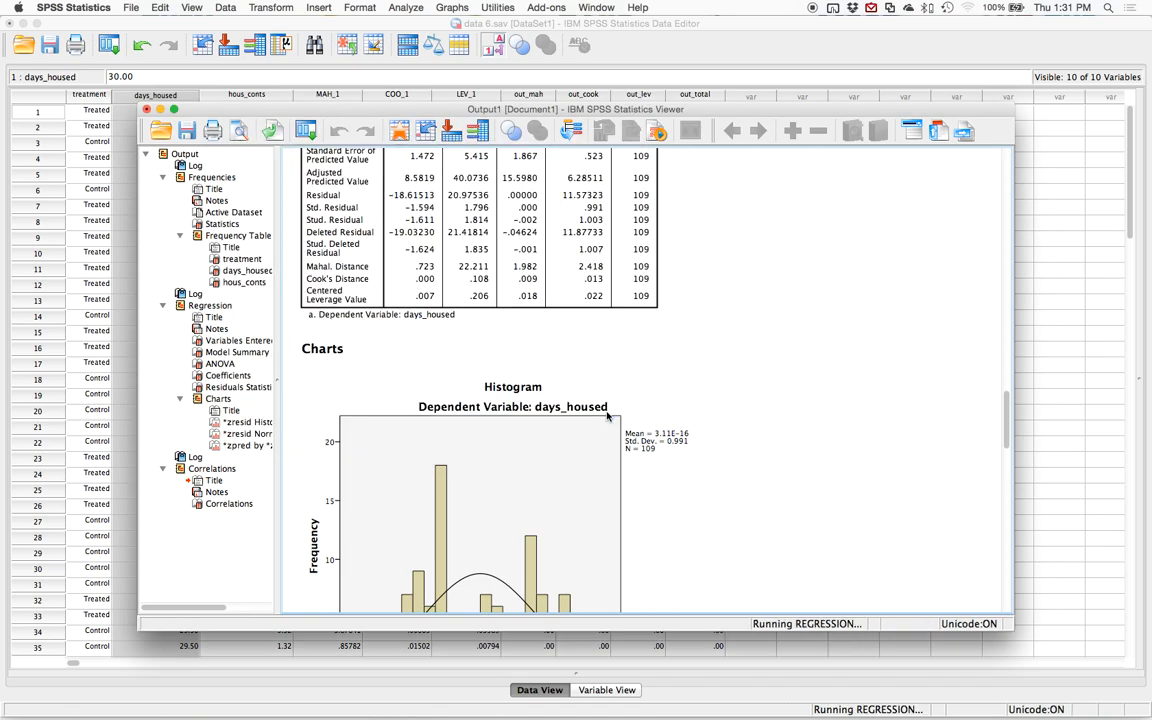
# - Return to the data and delete the newly saved variables MAH_2, COO_2 and LEV_2
pyautogui.click(393, 135)
pyautogui.moveTo(760, 94); pyautogui.dragTo(898, 95)
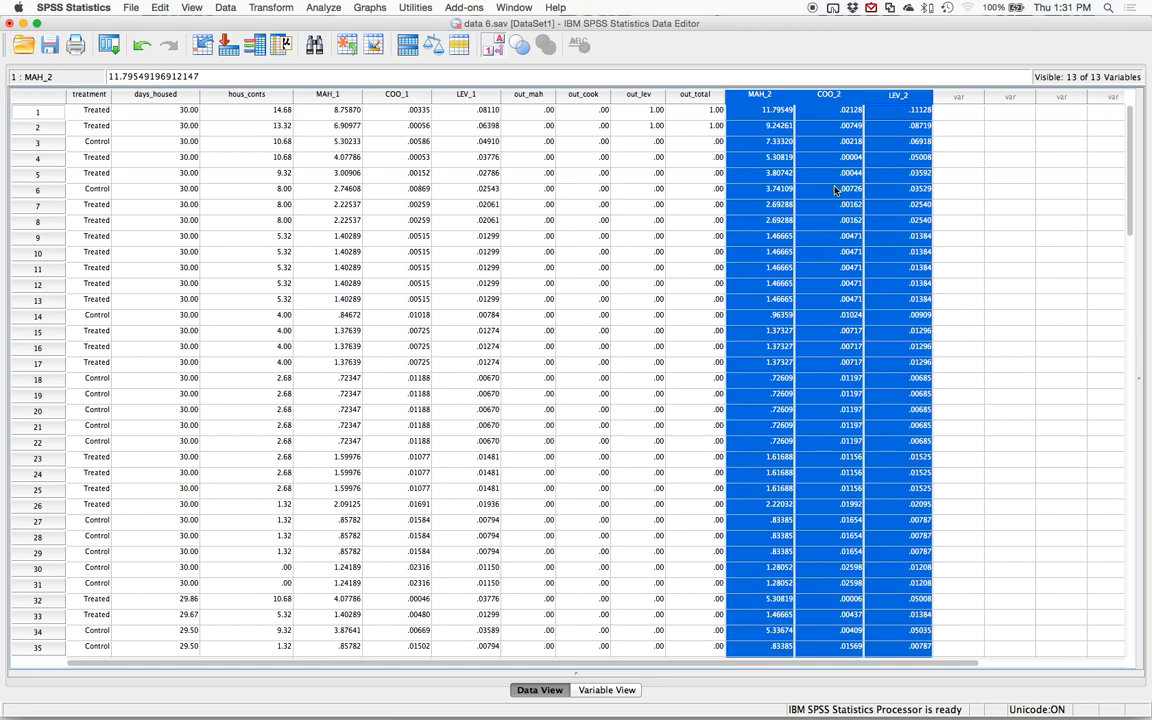
pyautogui.press('Delete')
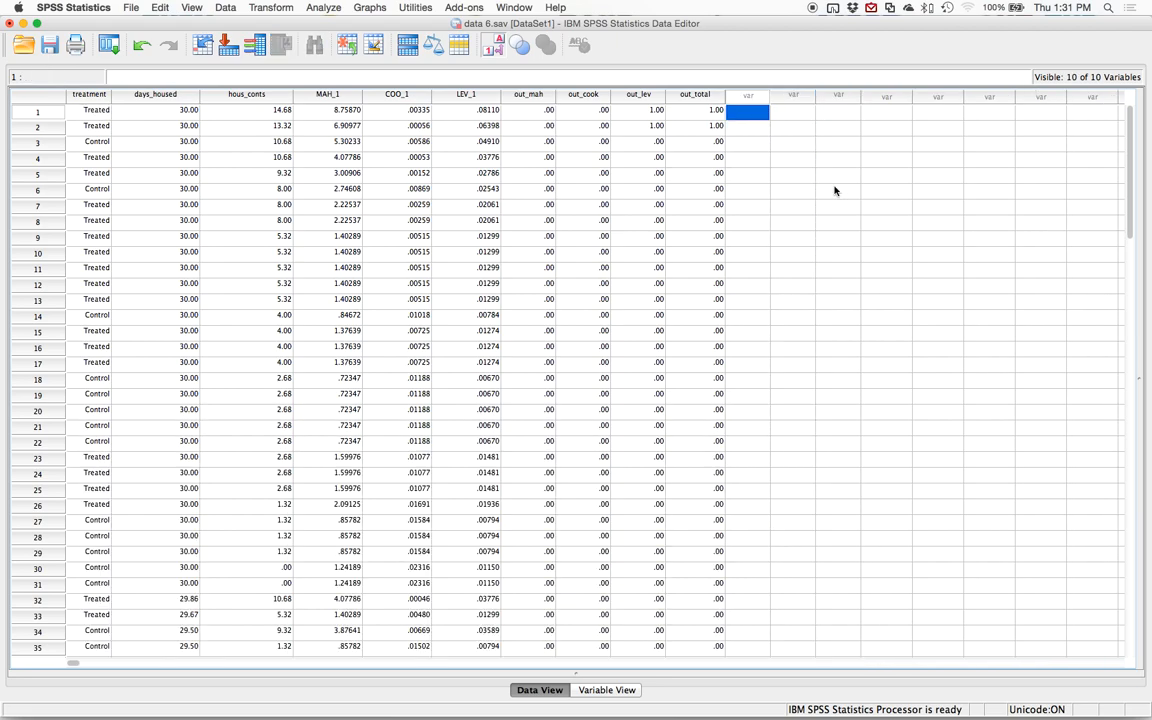
# - Return to the output and examine the latest regression's tables, residual histogram, normal P-P plot and scatterplot
pyautogui.hotkey('ctrl', 'Up')
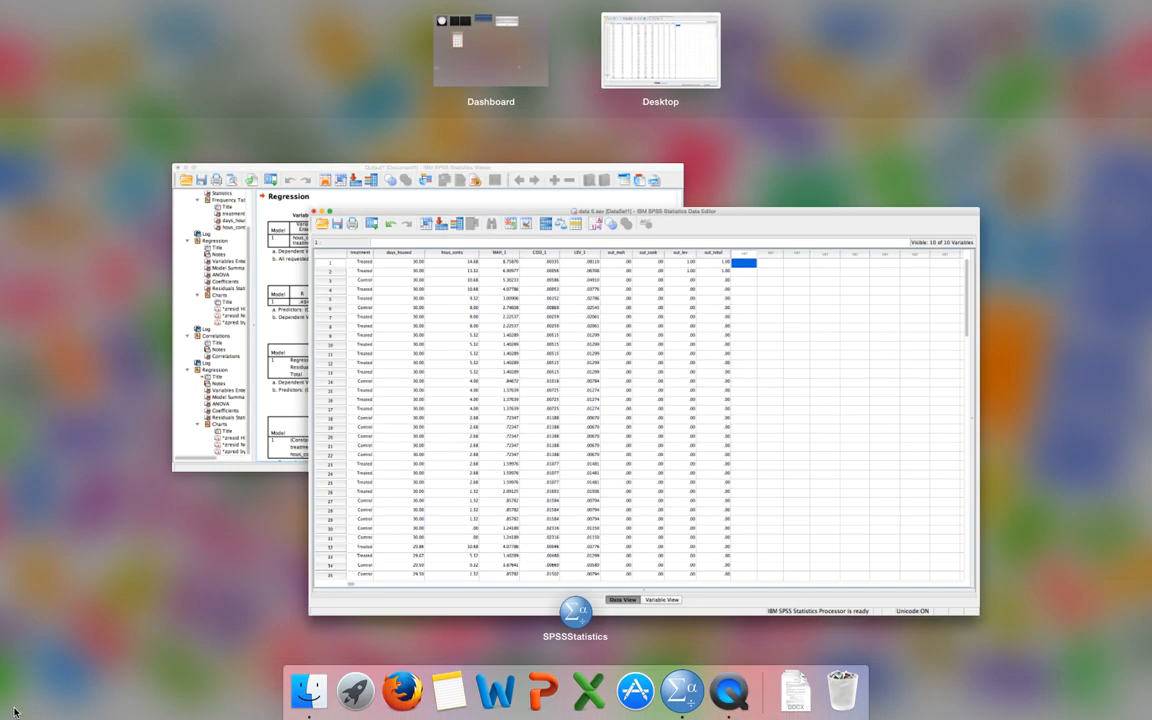
pyautogui.click(200, 456)
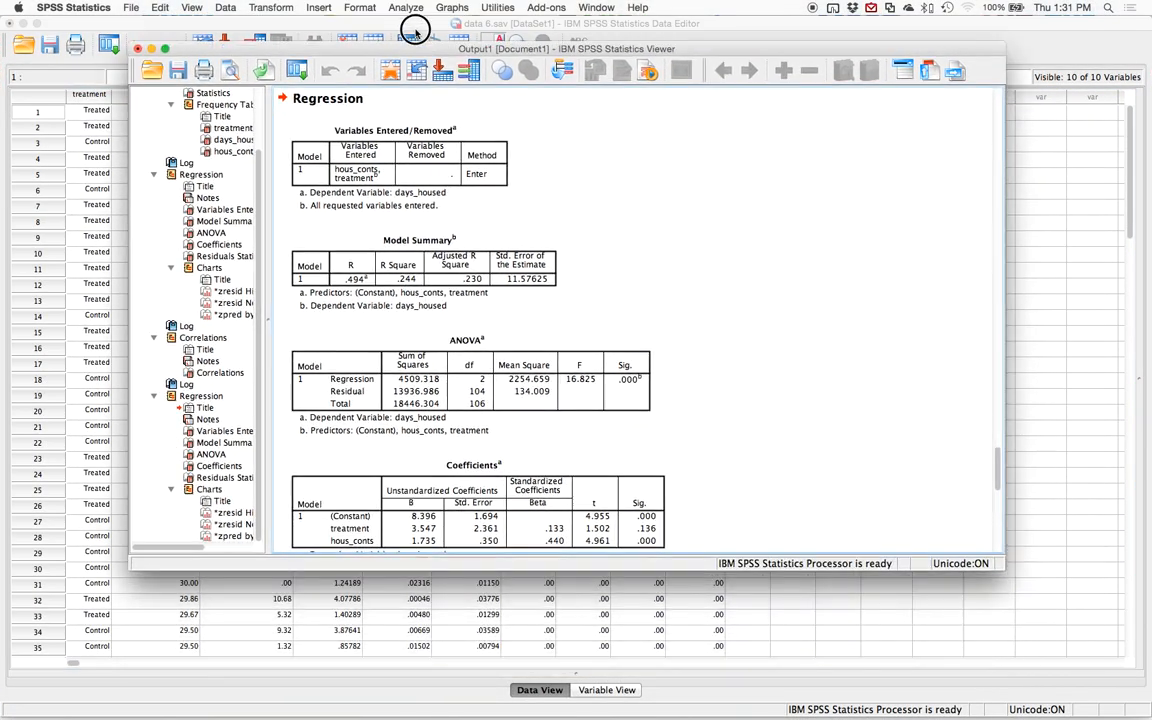
pyautogui.scroll(-10, 600, 285)
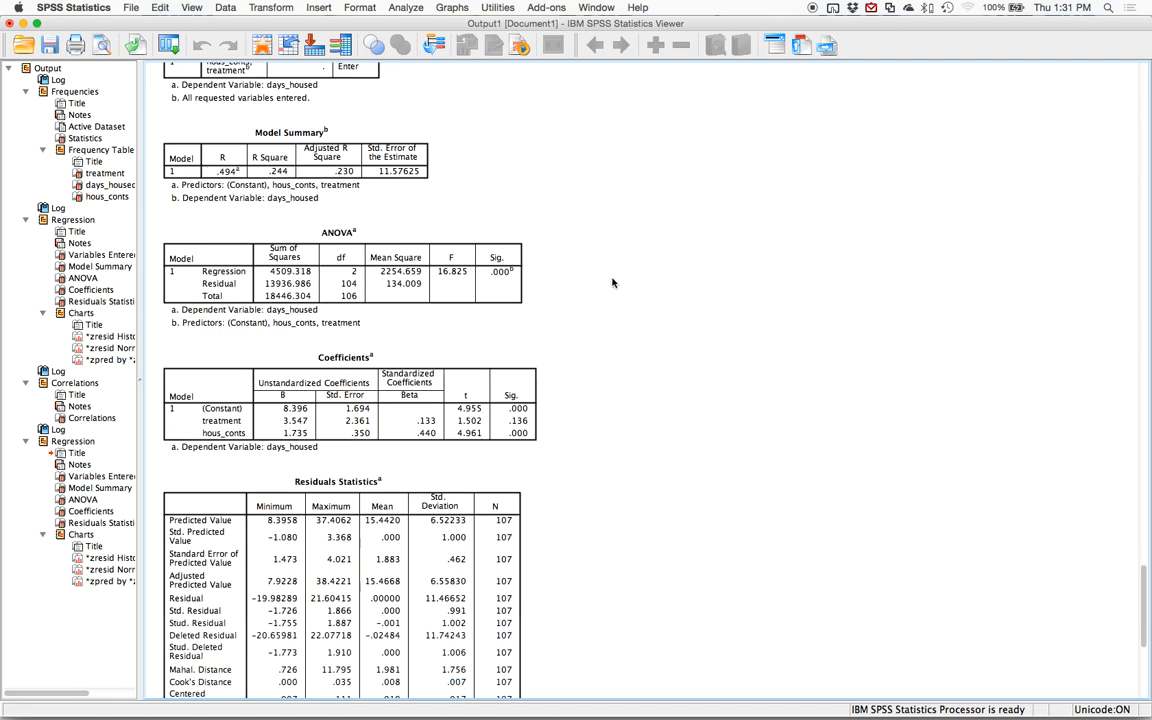
pyautogui.scroll(-12, 607, 287)
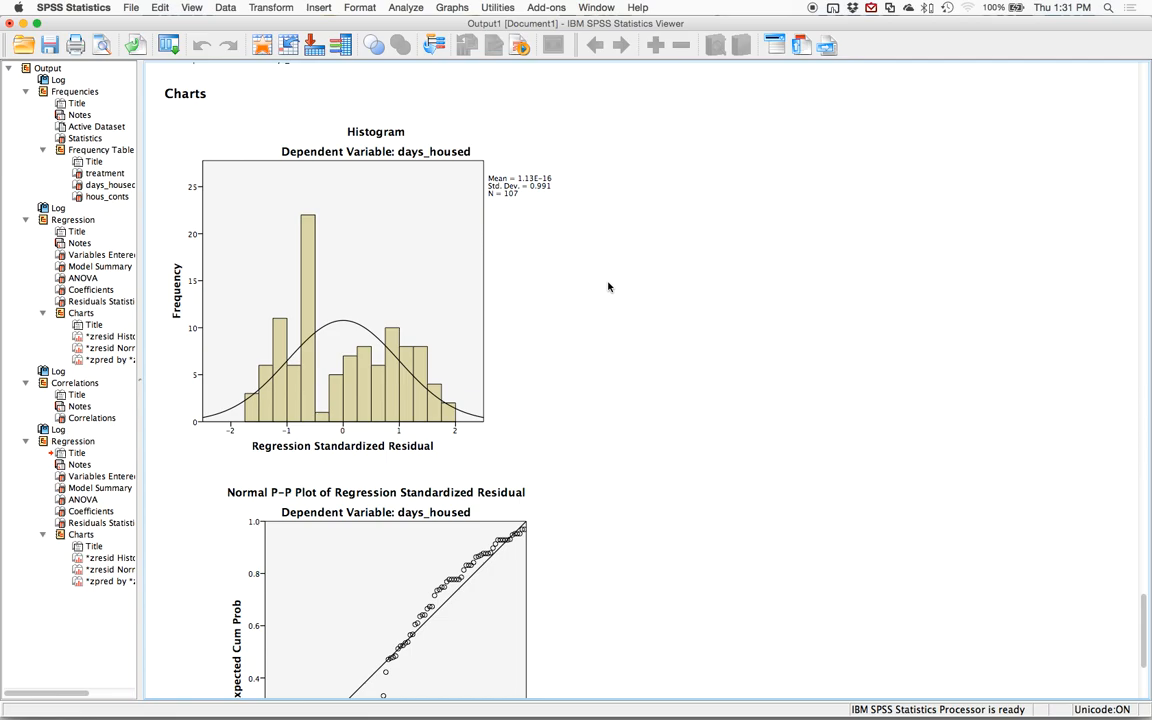
pyautogui.click(550, 259)
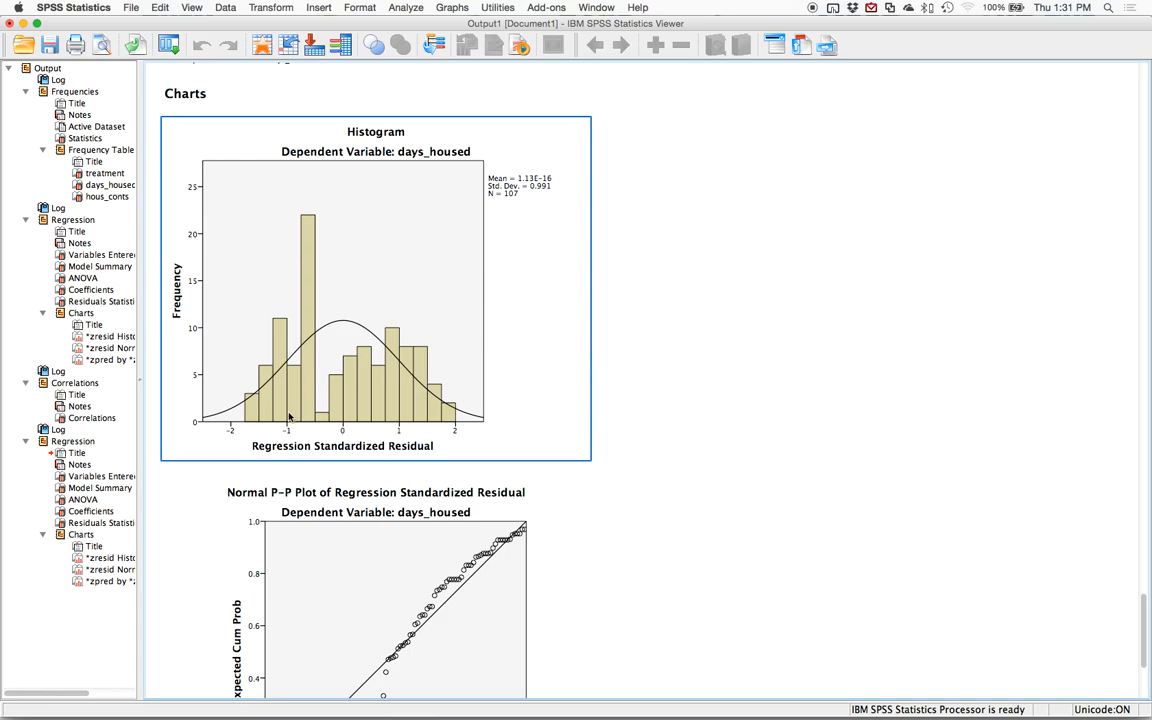
pyautogui.click(263, 378)
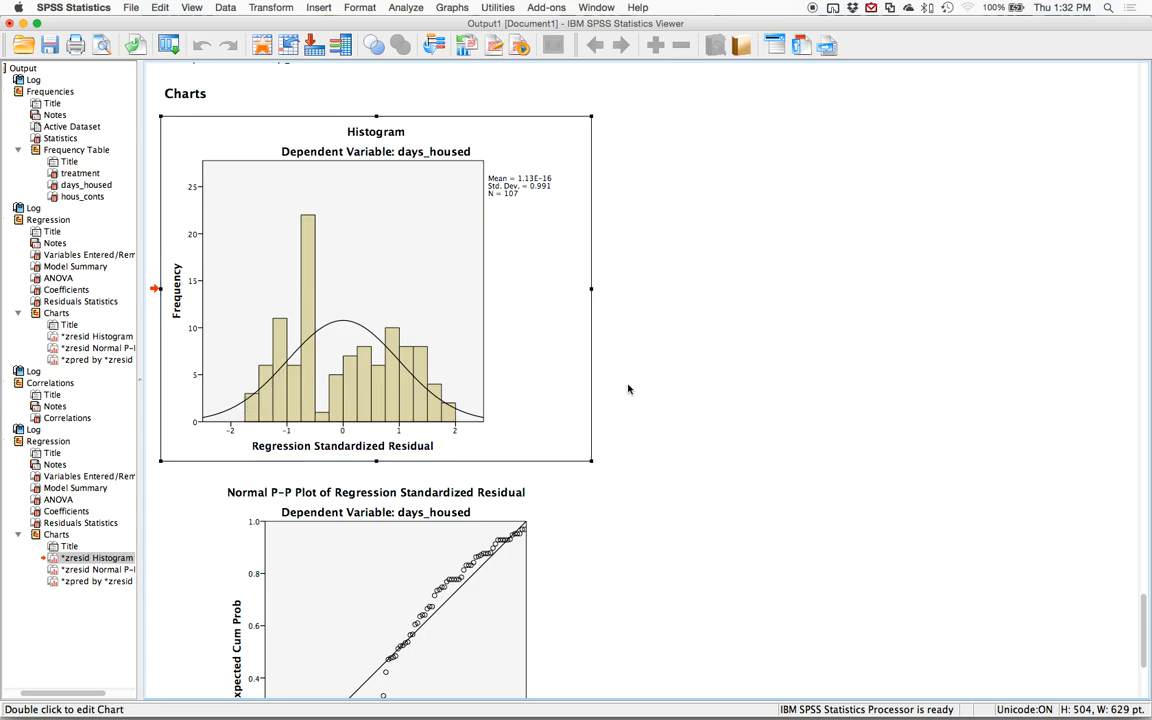
pyautogui.scroll(-8, 628, 389)
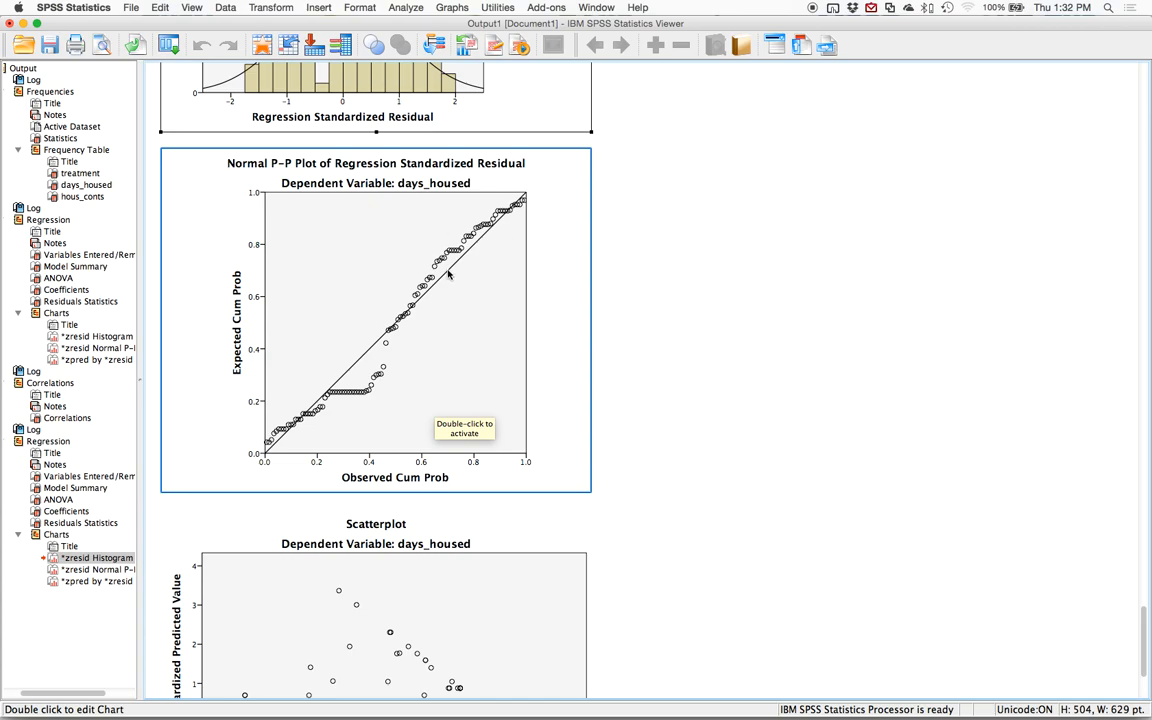
pyautogui.scroll(-5, 848, 339)
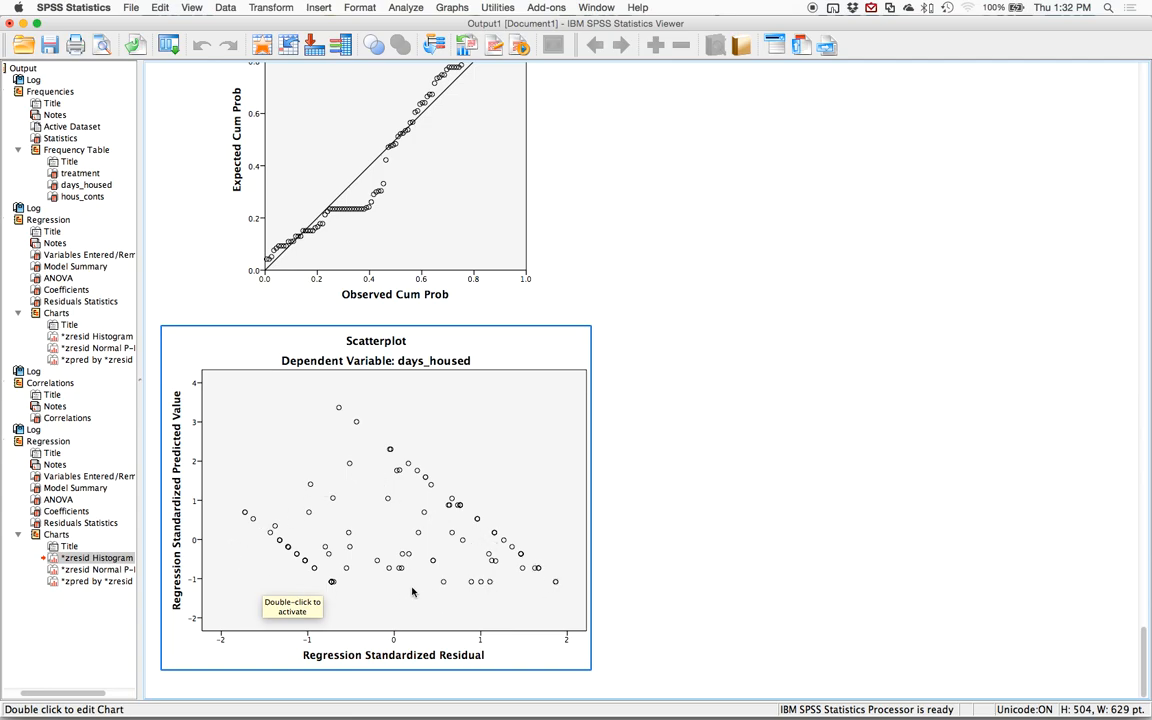
# - Rerun the linear regression of days_housed with treatment removed, keeping hous_conts as the only independent variable
pyautogui.click(404, 7)
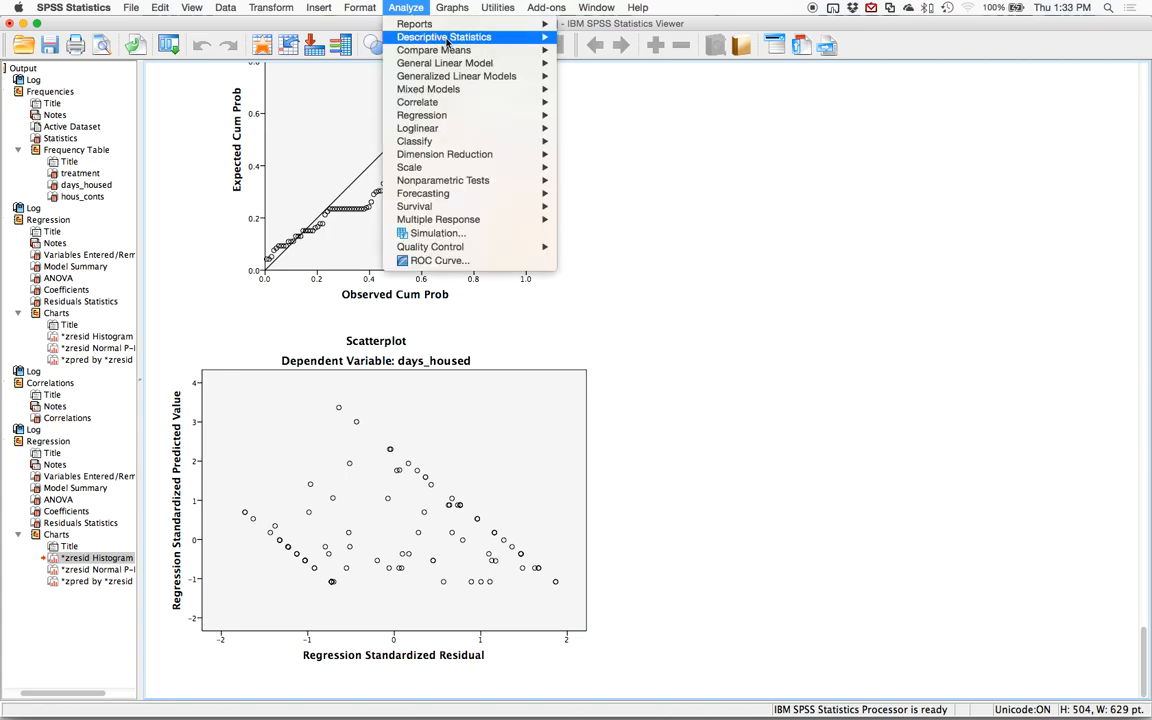
pyautogui.moveTo(486, 122)
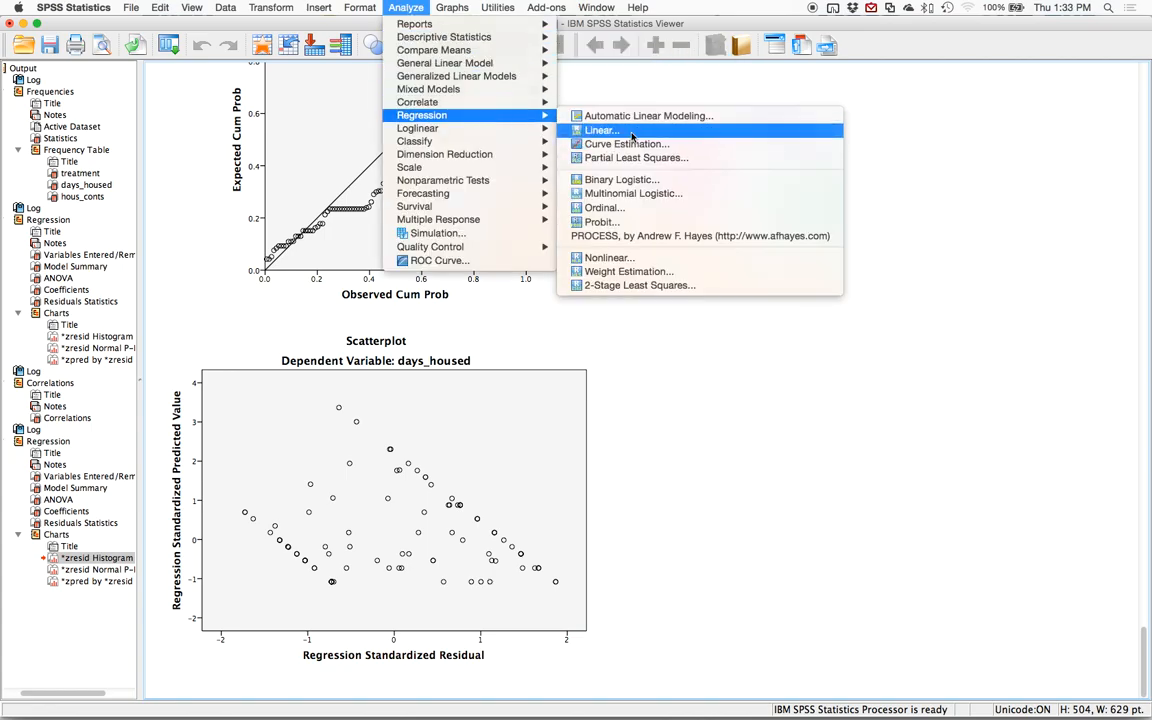
pyautogui.click(578, 128)
pyautogui.doubleClick(425, 240)
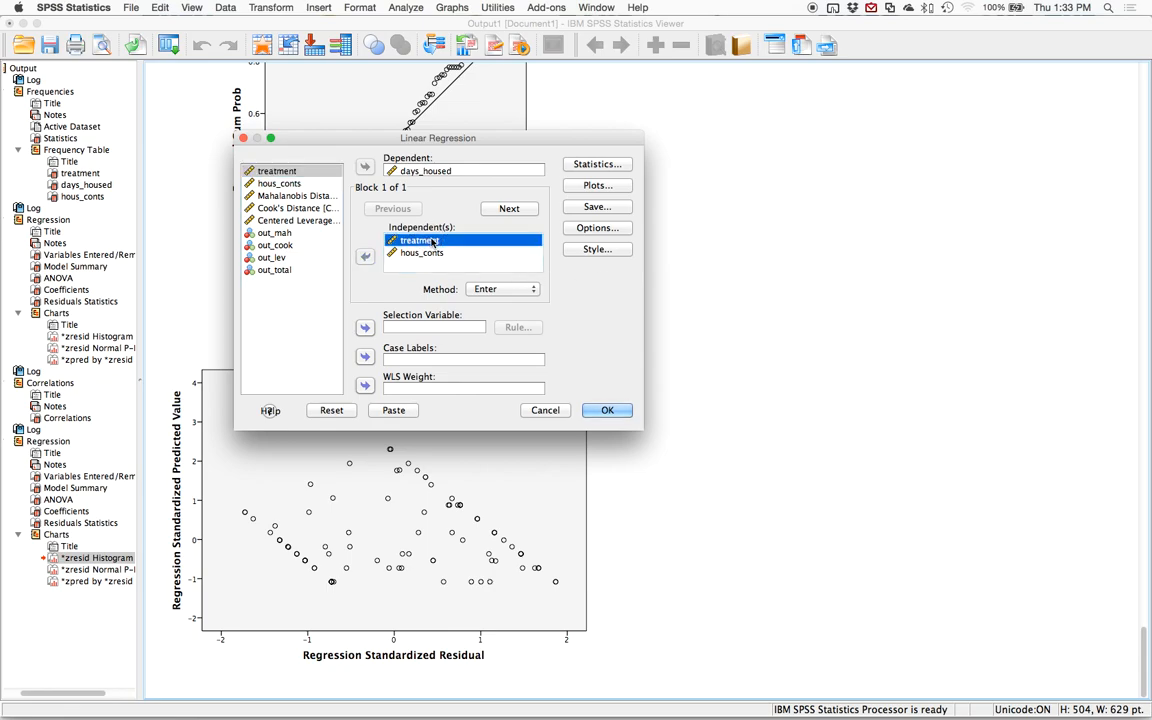
pyautogui.click(600, 410)
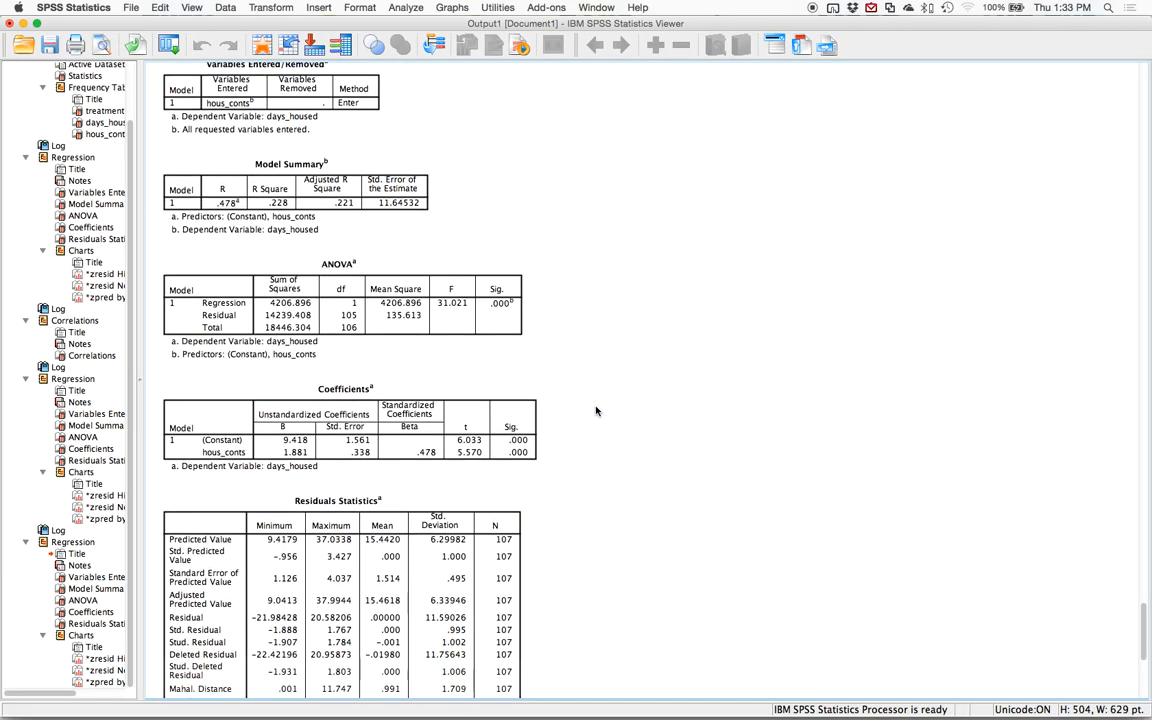
# - Examine the residual histogram, normal P-P plot and scatterplot of the regression with only hous_conts as predictor
pyautogui.scroll(-5, 596, 410)
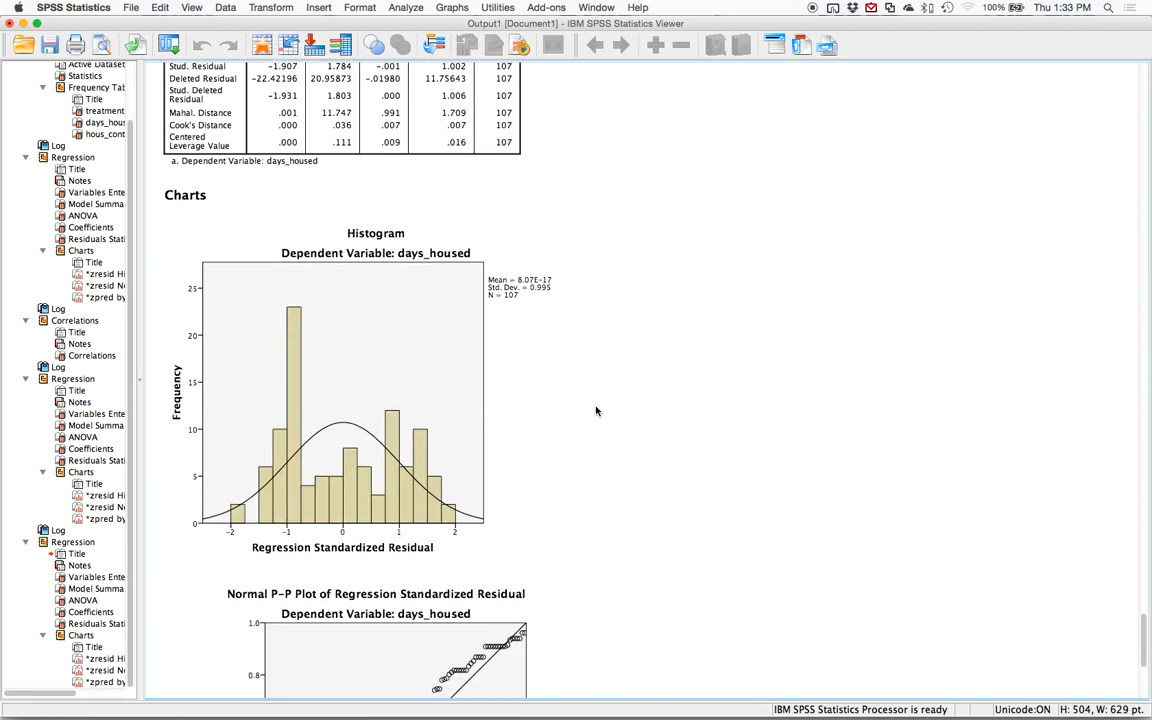
pyautogui.scroll(-1, 596, 410)
pyautogui.click(207, 428)
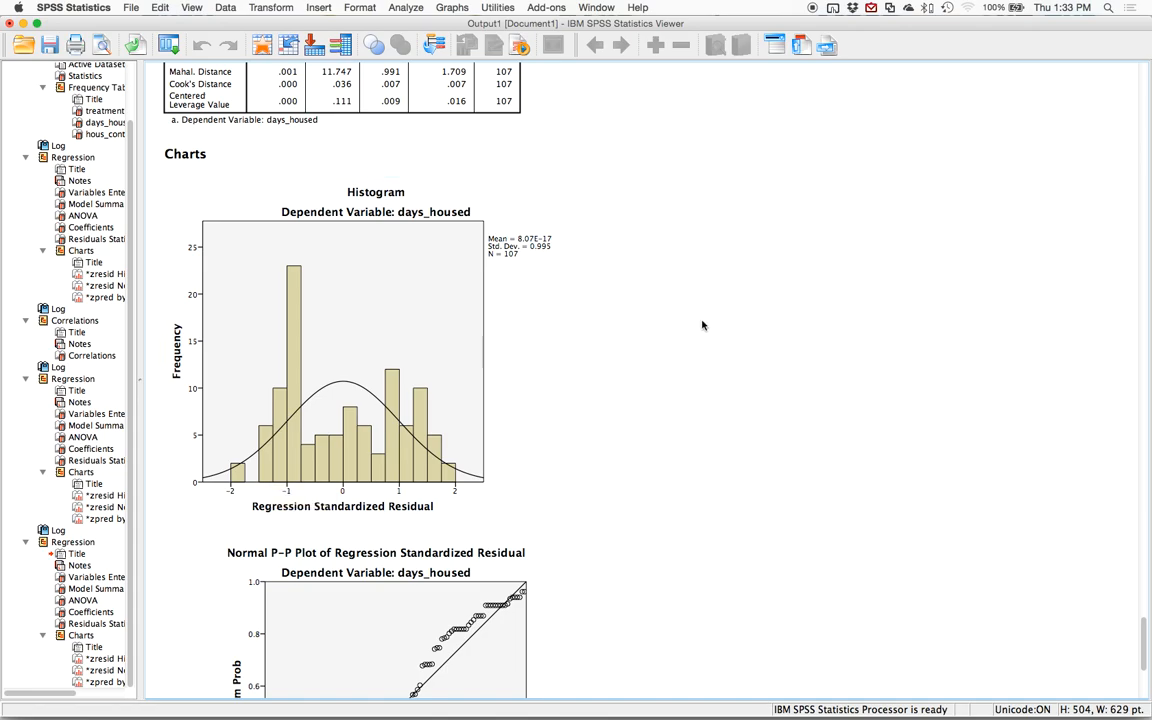
pyautogui.scroll(-5, 702, 325)
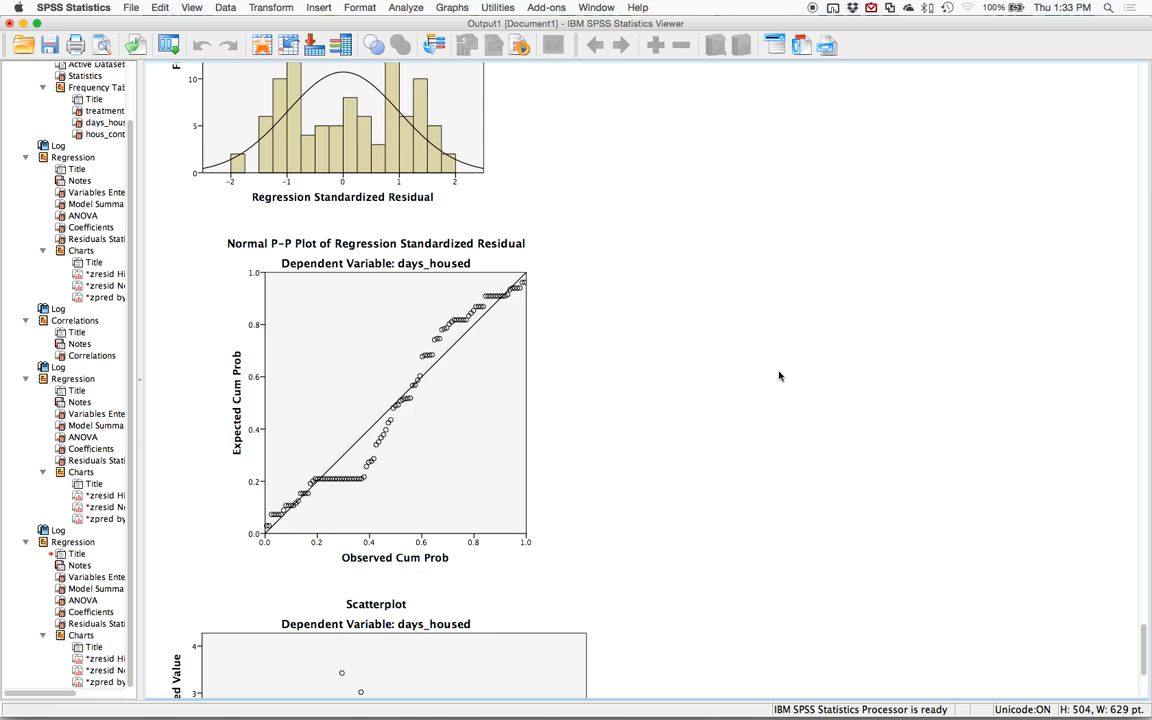
pyautogui.scroll(-4, 837, 405)
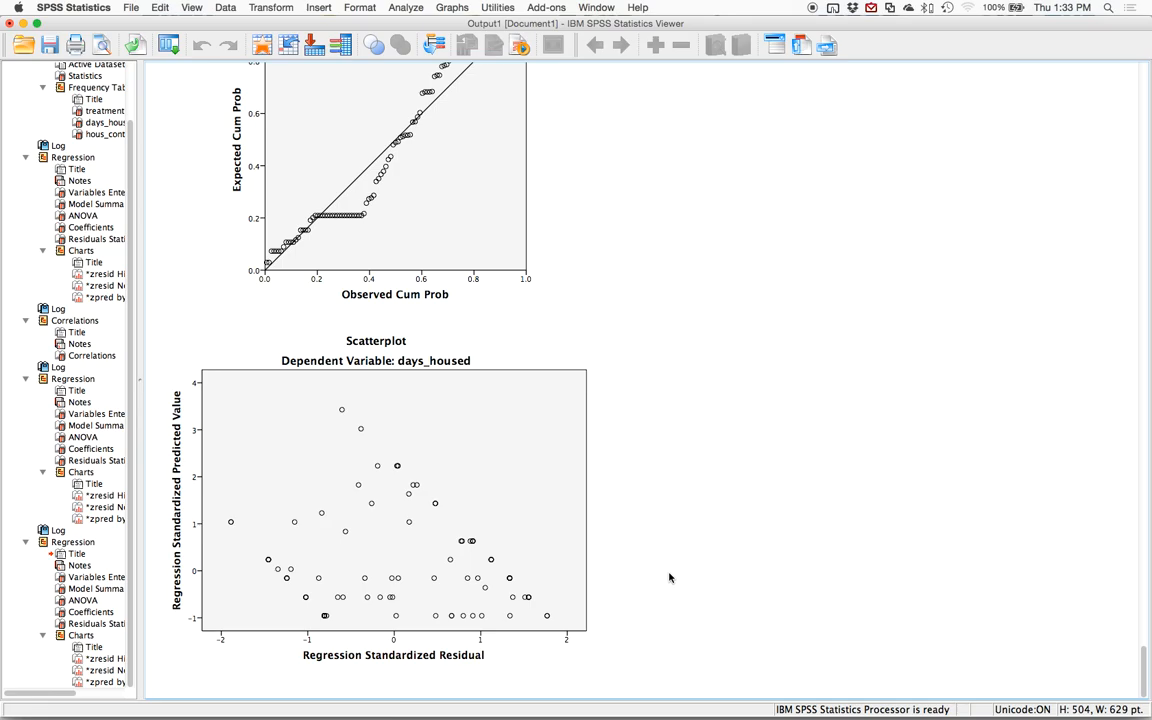
pyautogui.scroll(5, 560, 483)
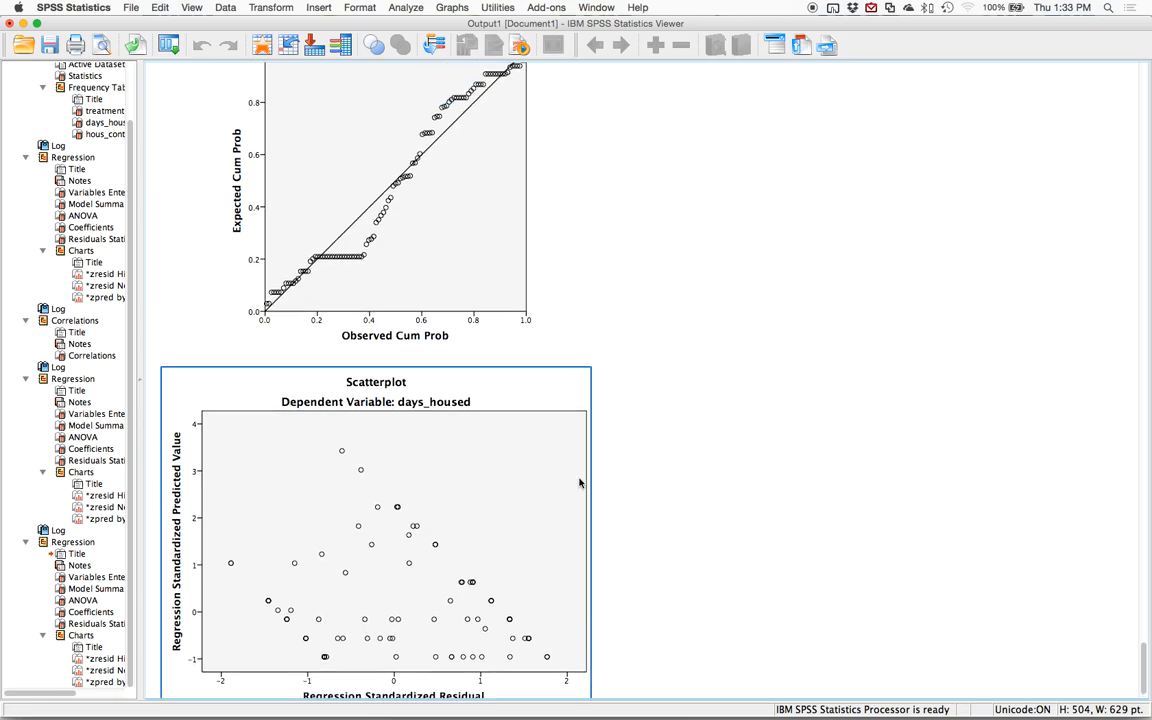
# - Examine the latest regression's normal P-P plot and residual histogram for departures from normality
pyautogui.click(262, 425)
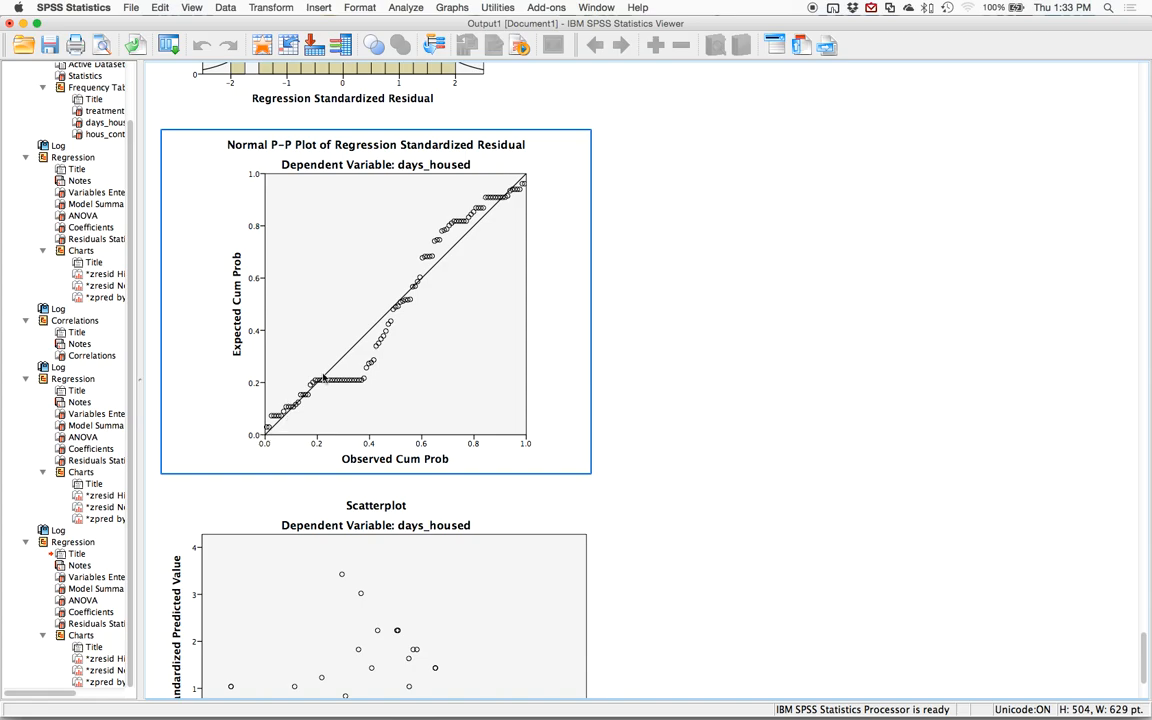
pyautogui.scroll(4, 560, 240)
pyautogui.scroll(15, 560, 243)
pyautogui.scroll(-15, 362, 470)
pyautogui.scroll(6, 316, 427)
pyautogui.click(282, 427)
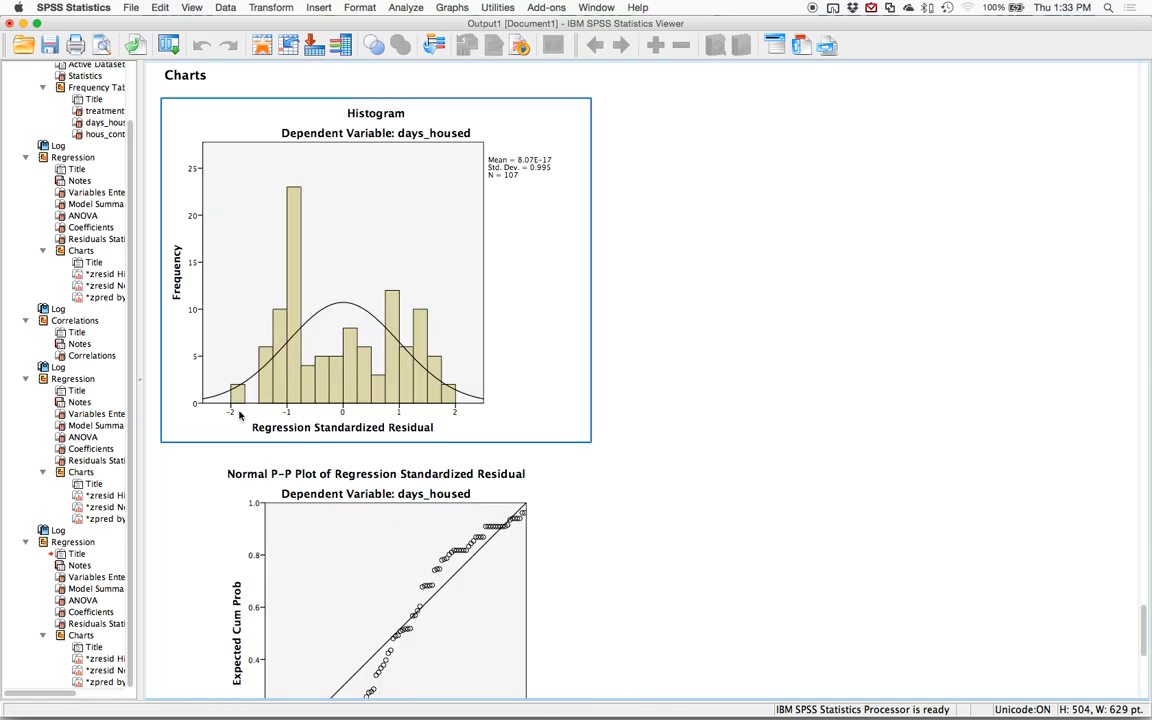
pyautogui.scroll(1, 790, 360)
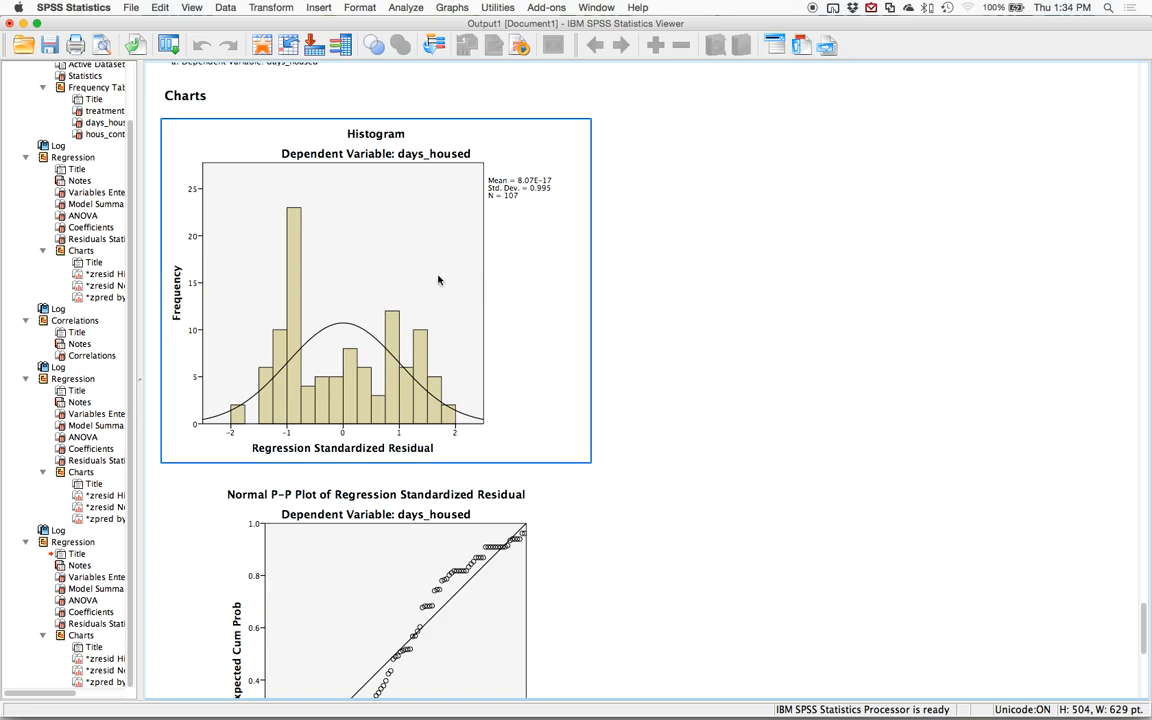
pyautogui.click(150, 165)
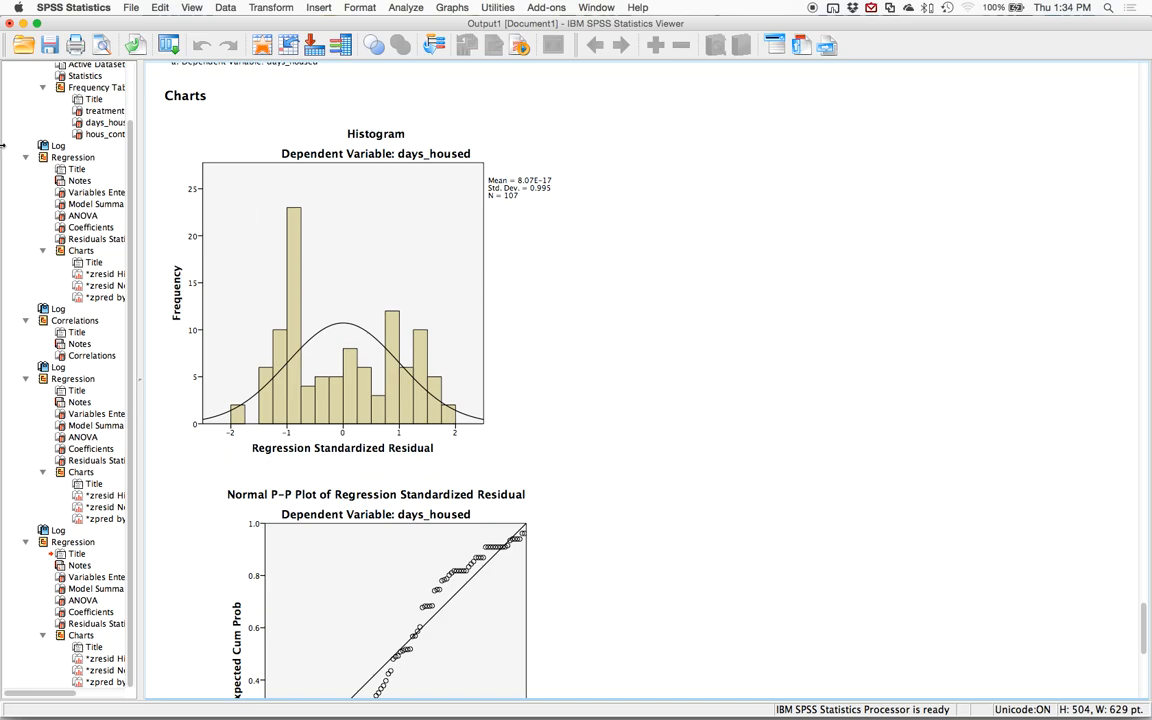
# - Close the output viewer and open the PROCESS regression procedure from the data editor
pyautogui.click(9, 22)
pyautogui.click(612, 358)
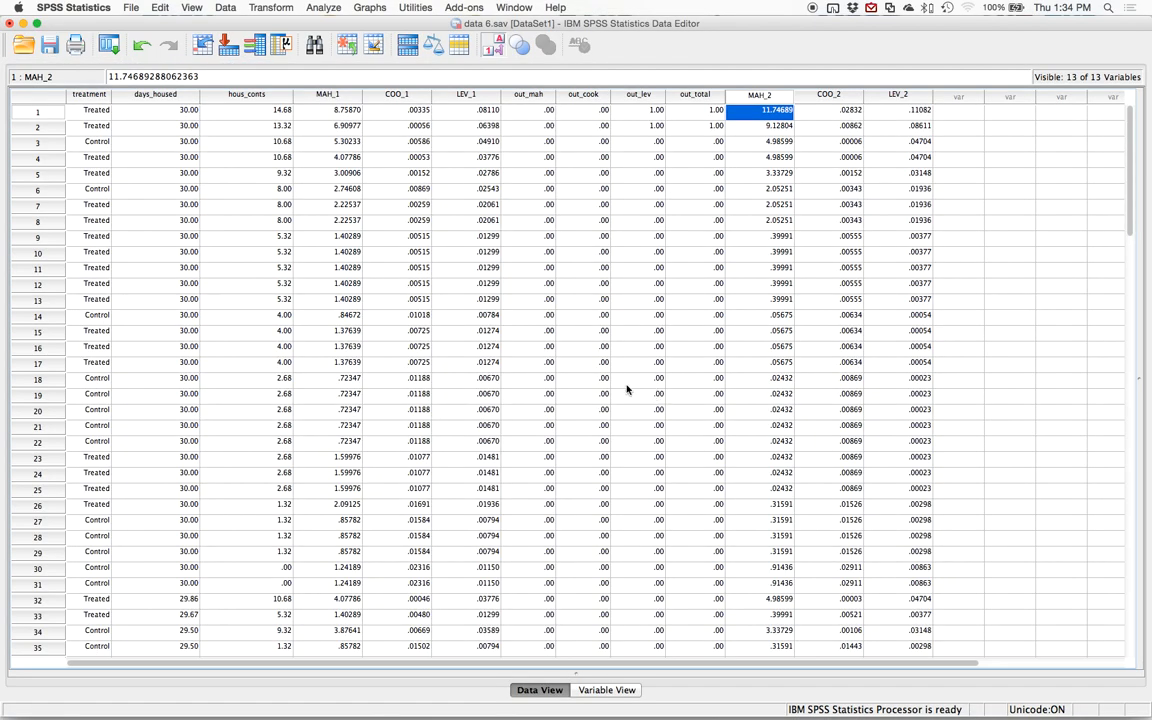
pyautogui.click(323, 8)
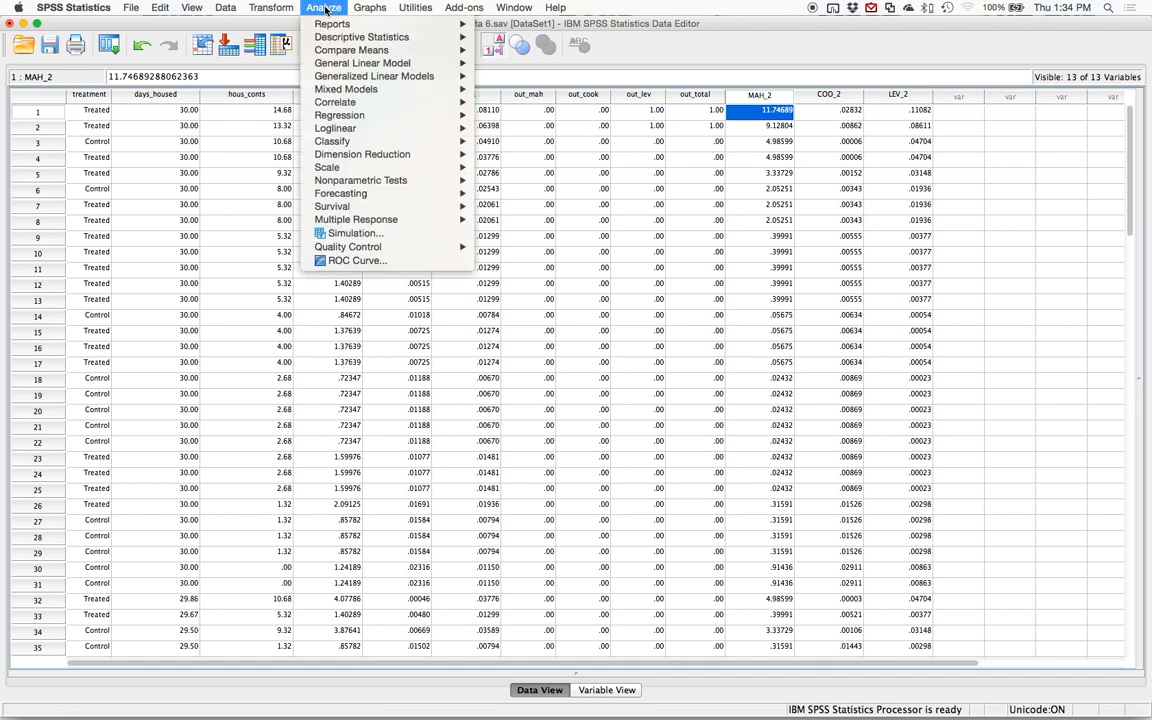
pyautogui.moveTo(374, 114)
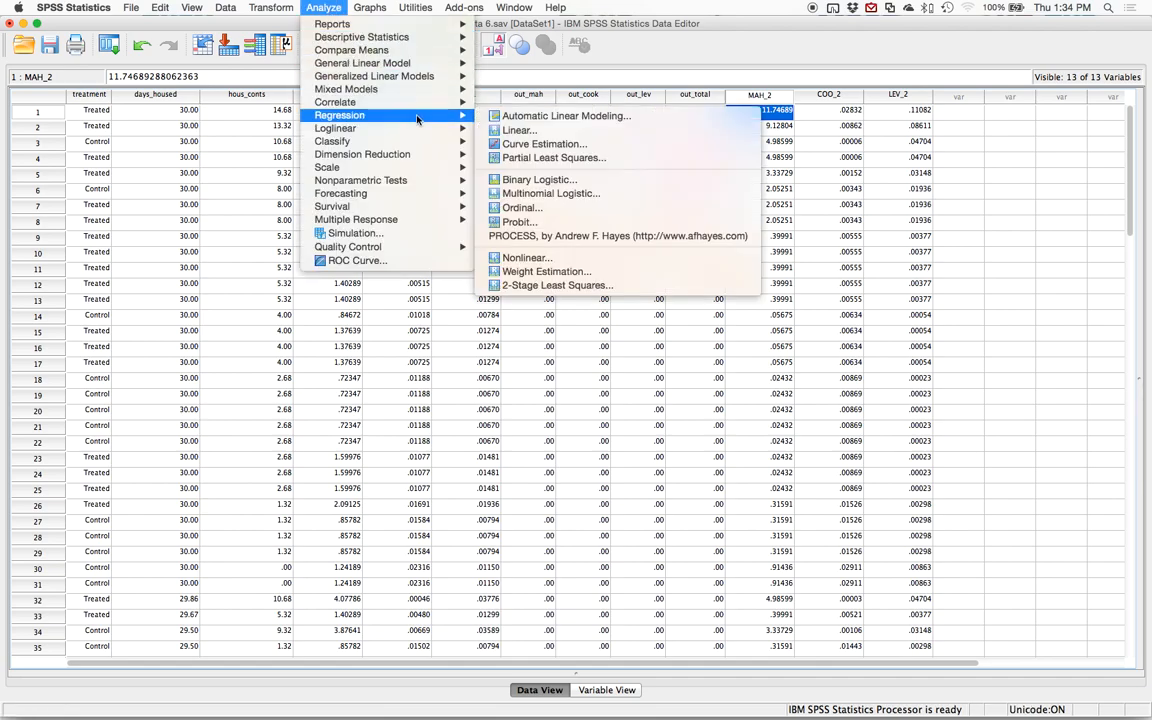
pyautogui.click(596, 240)
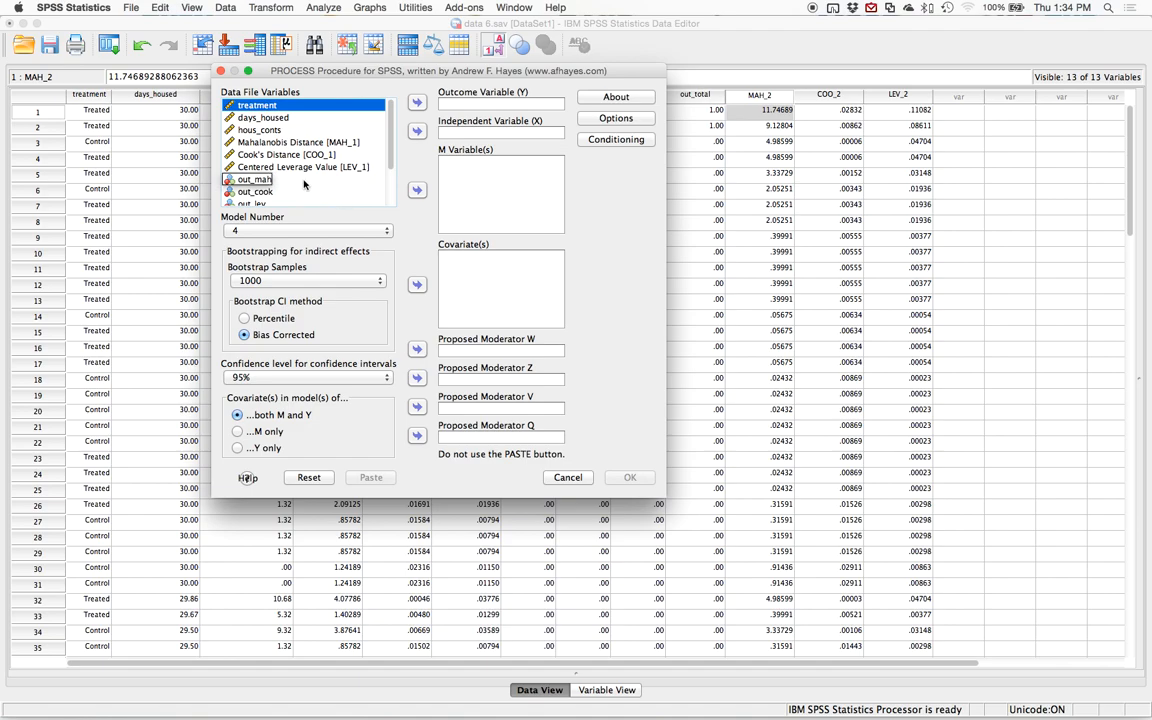
# - Assign days_housed as the outcome (Y), treatment as the independent variable (X) and hous_conts as the M variable
pyautogui.click(254, 117)
pyautogui.click(419, 104)
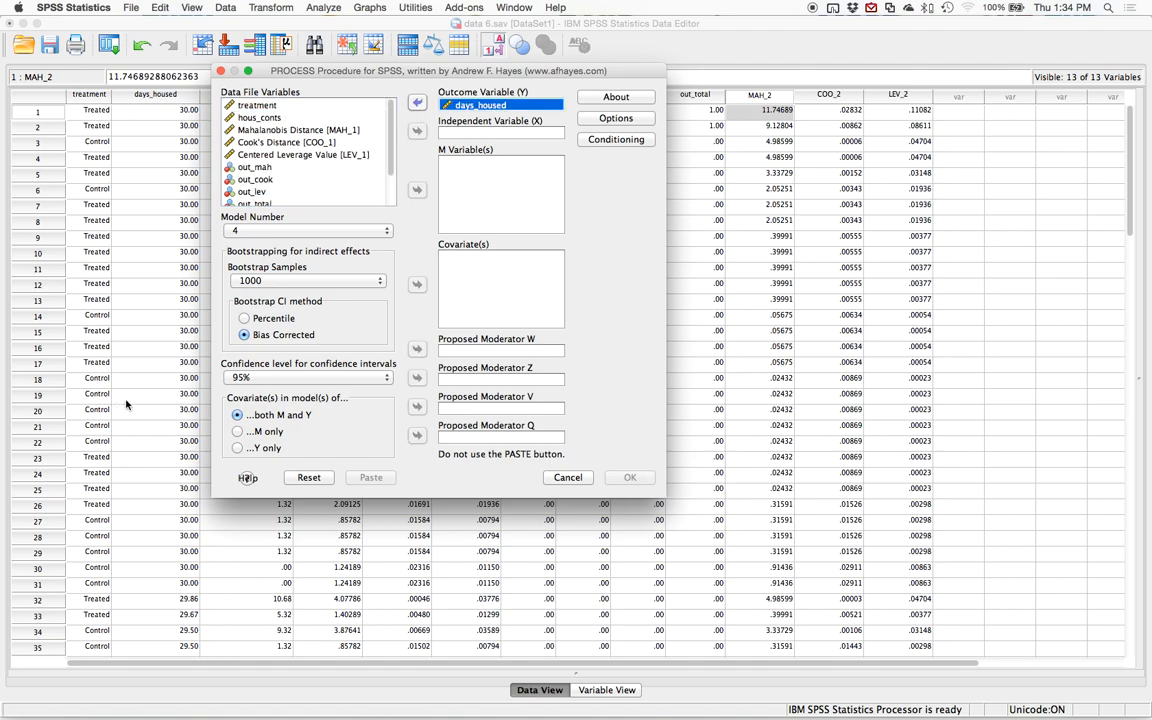
pyautogui.click(255, 105)
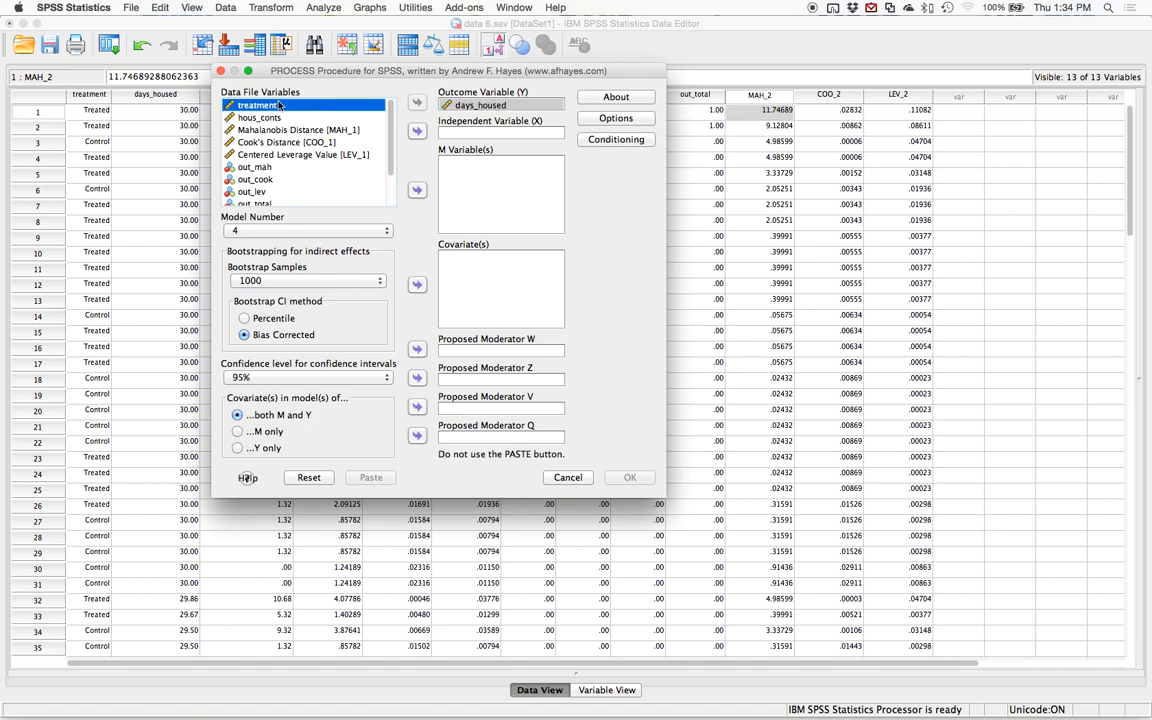
pyautogui.click(414, 132)
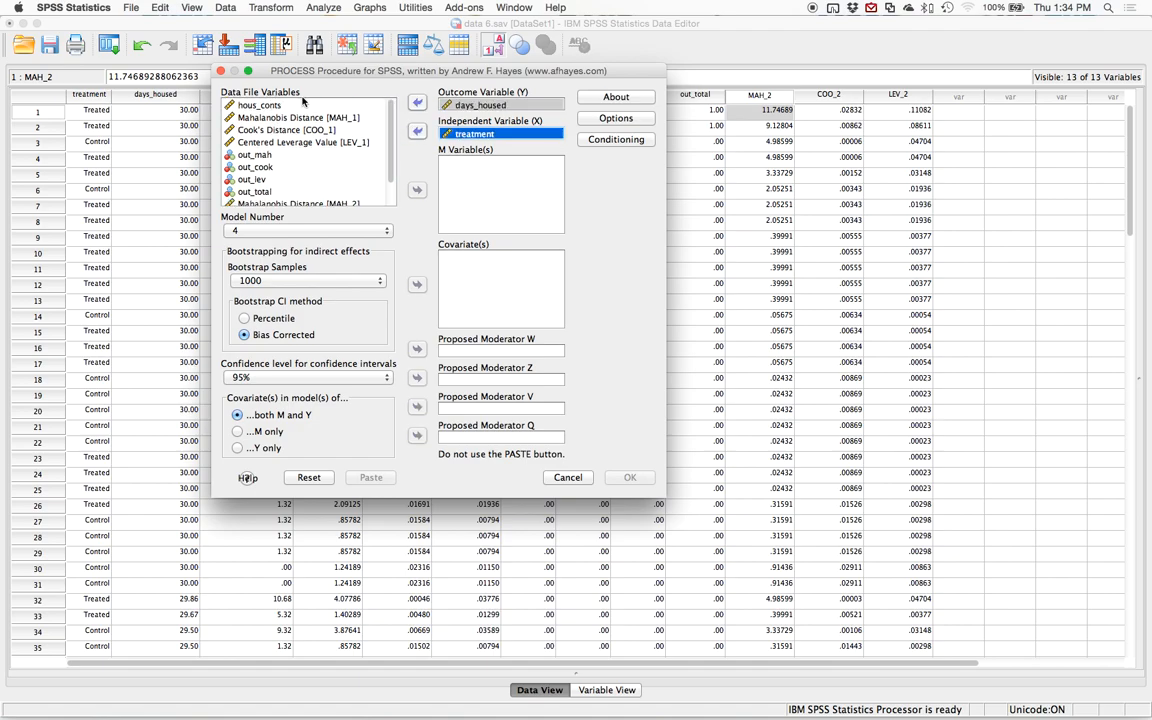
pyautogui.click(258, 104)
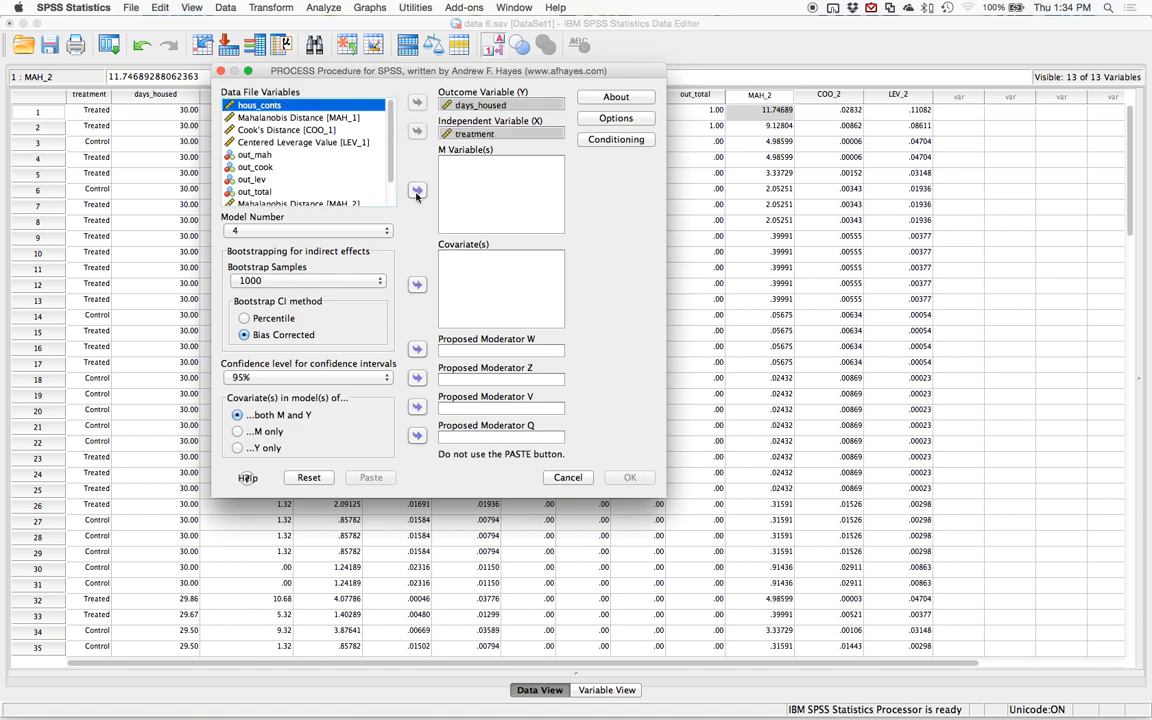
pyautogui.click(417, 191)
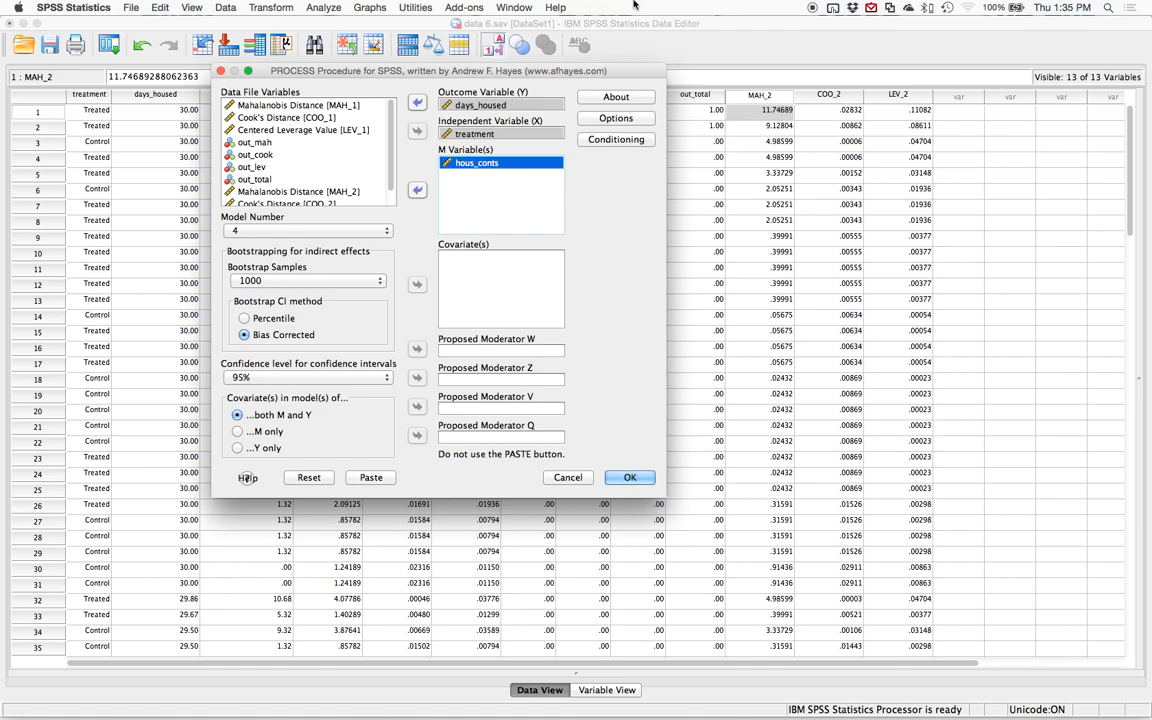
# - Search the computer for templates.pdf and open it in Adobe Reader, with its window enlarged to fill the screen
pyautogui.click(1101, 8)
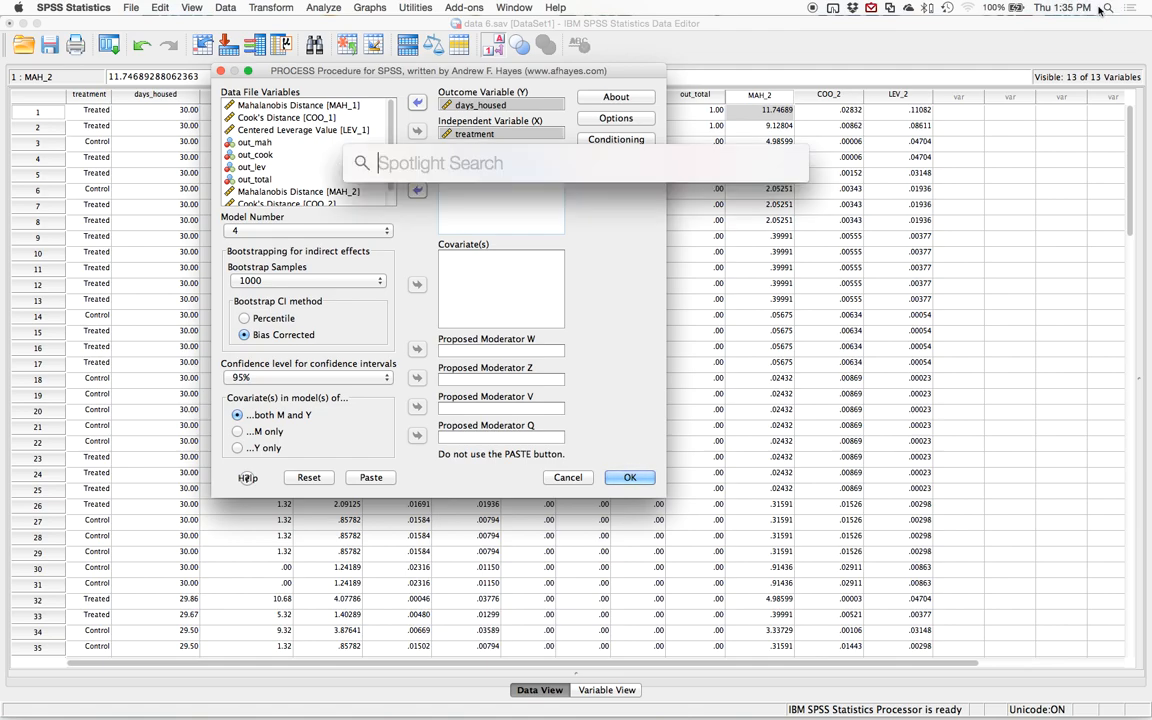
pyautogui.write('templates.pdf')
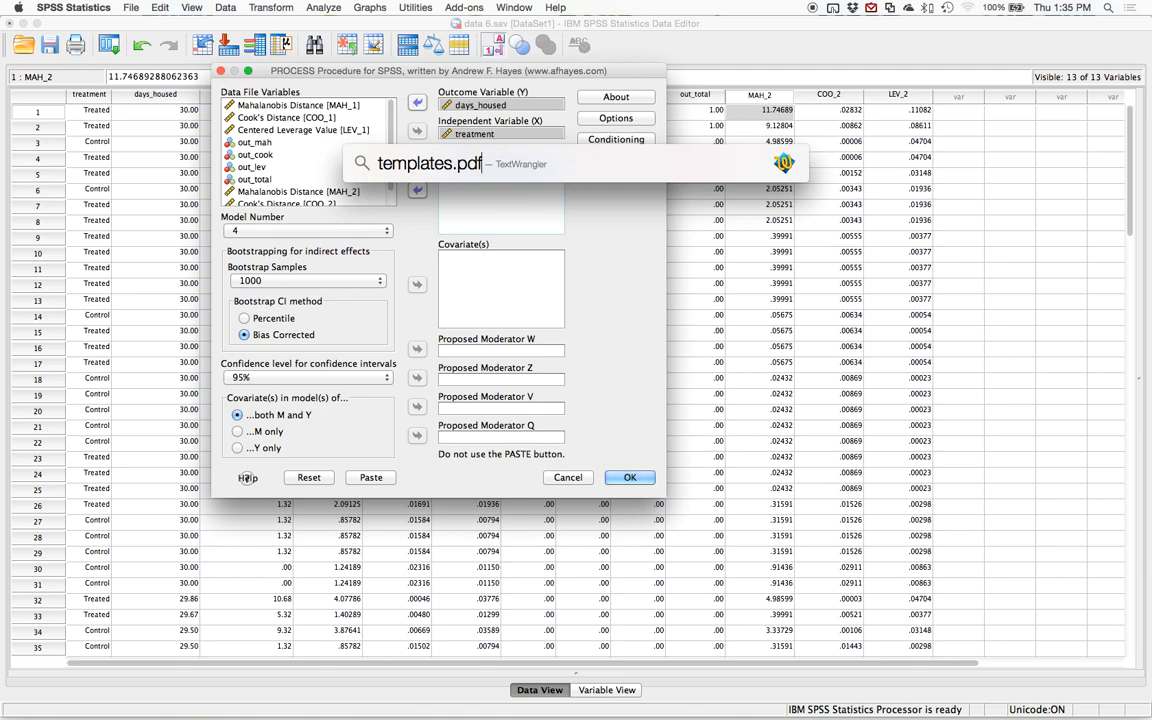
pyautogui.press('Escape')
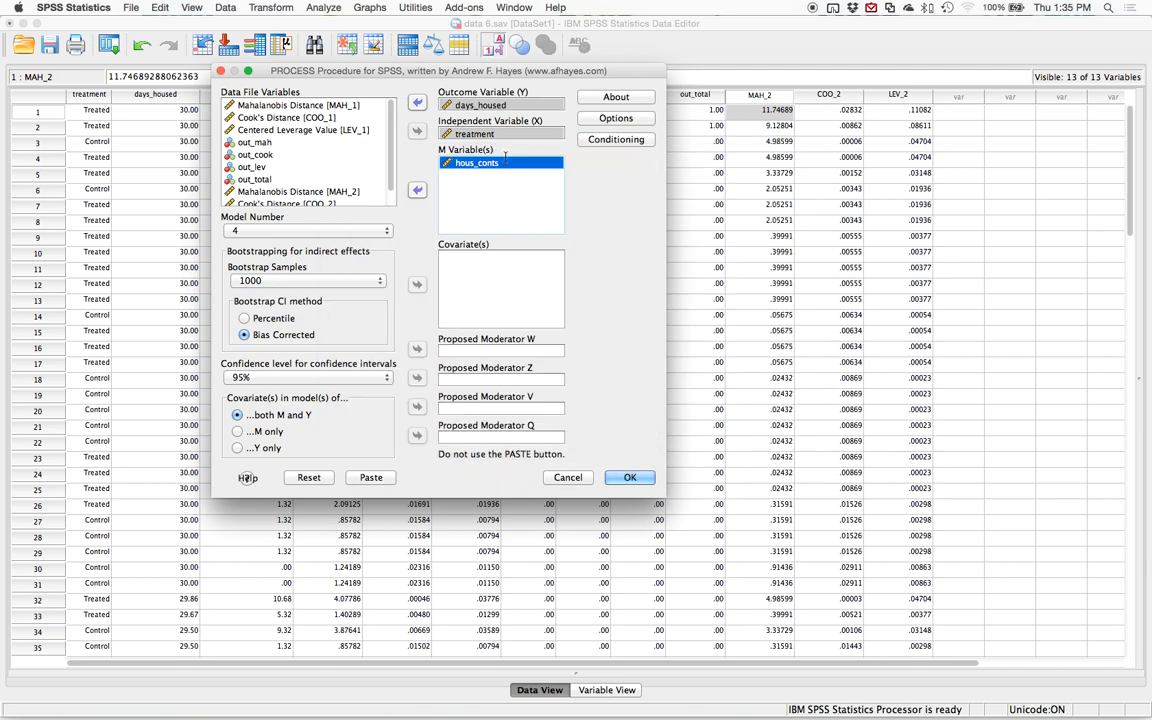
pyautogui.moveTo(1, 718)
pyautogui.click(510, 485)
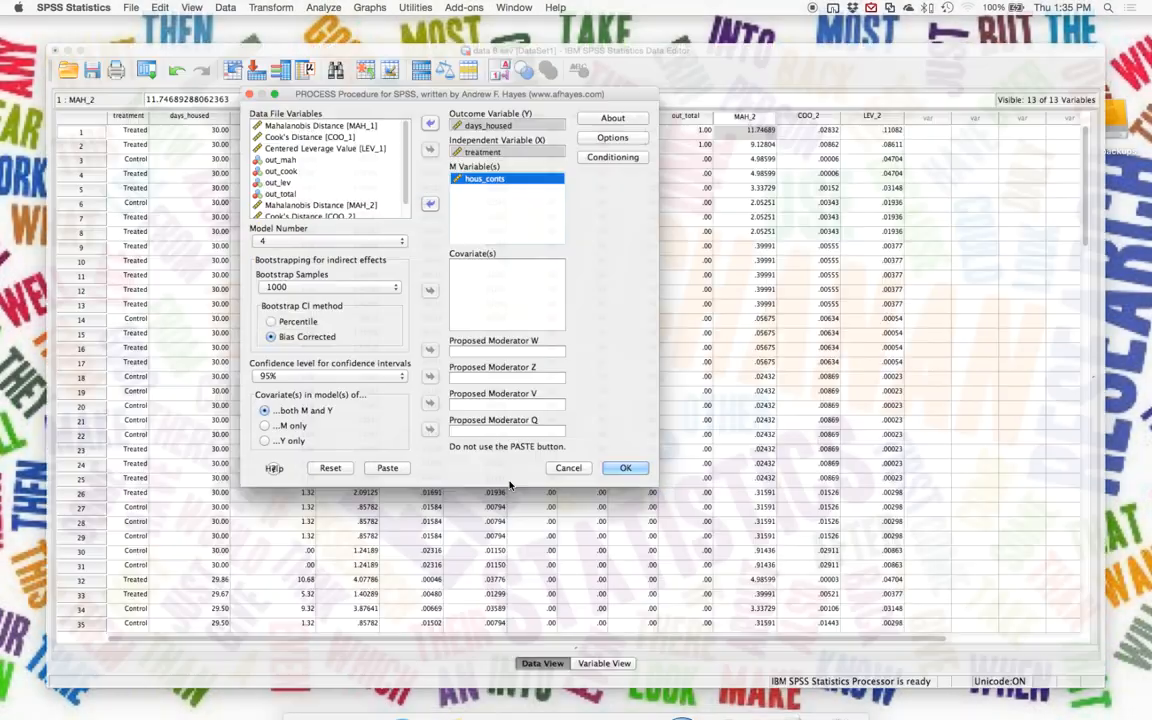
pyautogui.click(1112, 7)
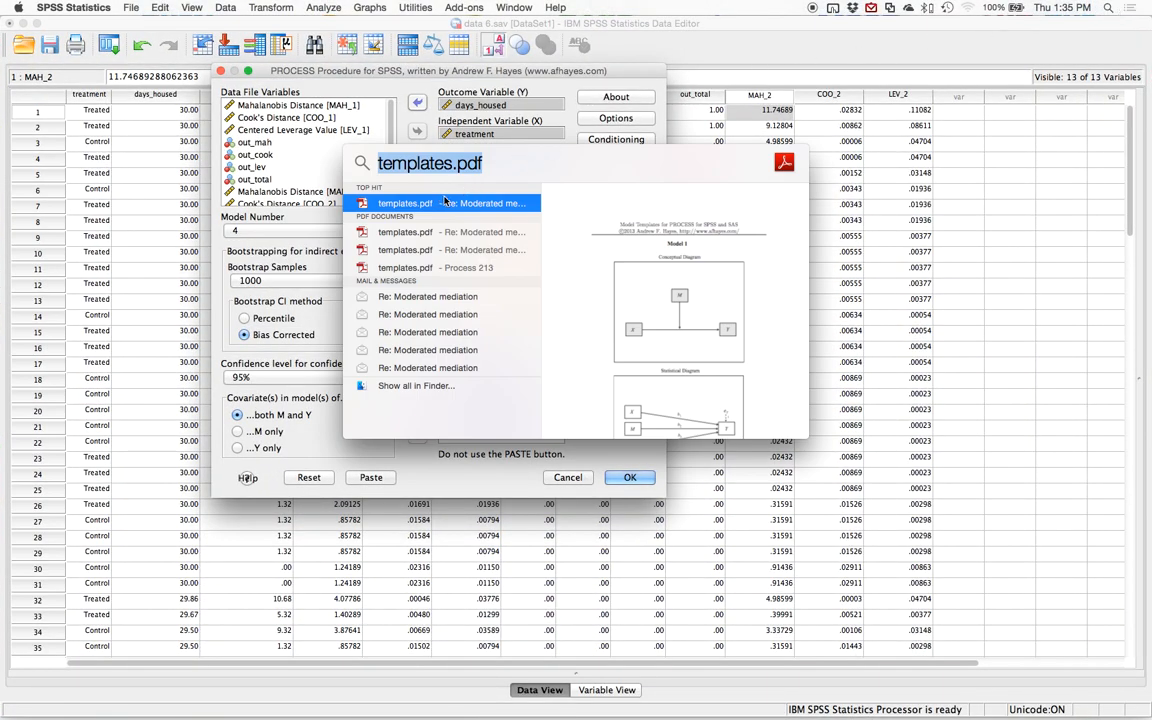
pyautogui.click(445, 203)
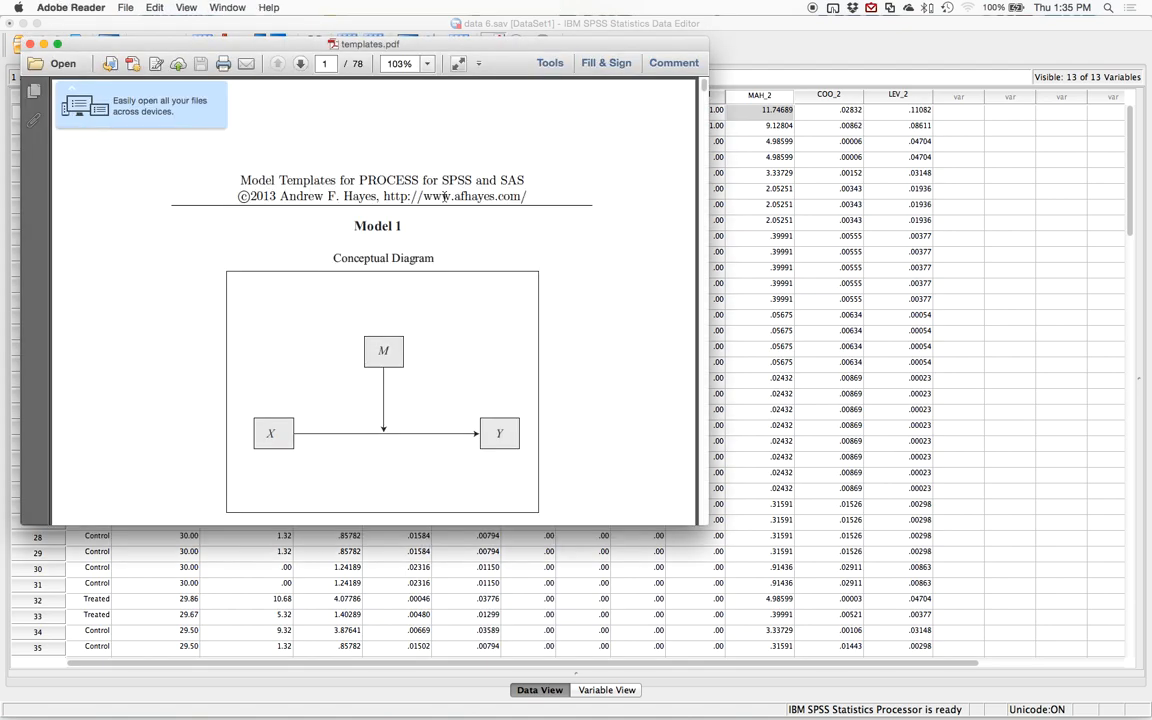
pyautogui.doubleClick(493, 44)
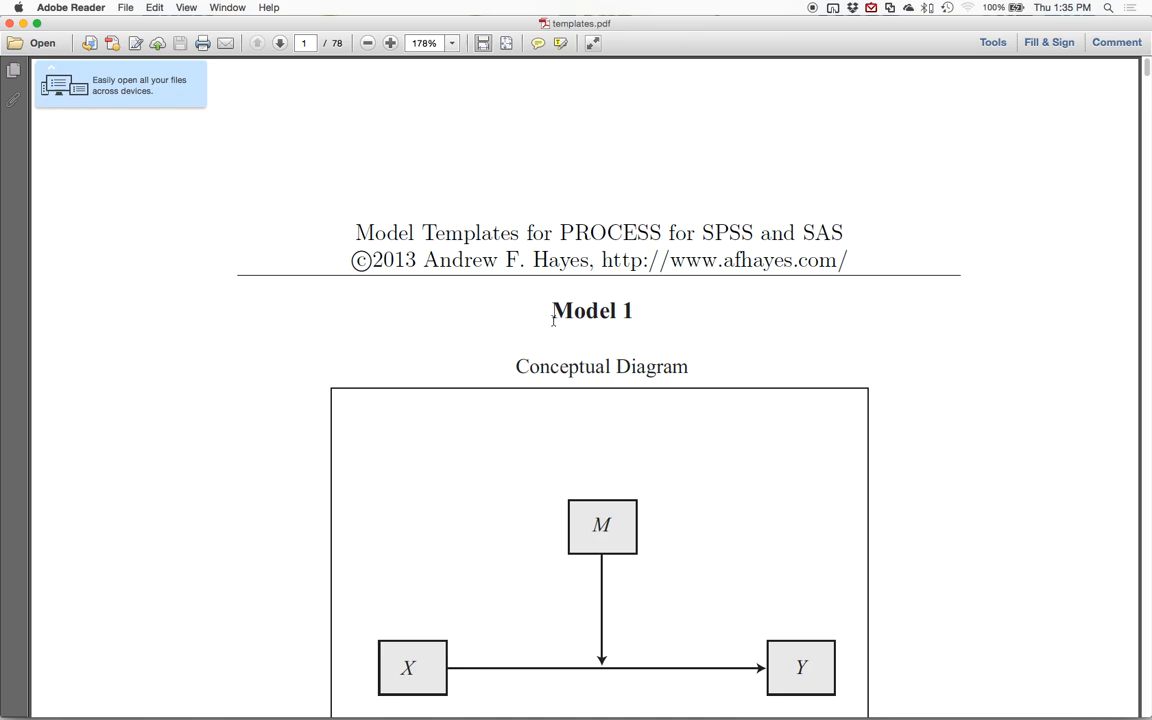
# - Find the conceptual diagram of Model 4 in the PROCESS model templates document
pyautogui.scroll(-10, 553, 320)
pyautogui.scroll(-12, 555, 322)
pyautogui.scroll(-20, 557, 324)
pyautogui.scroll(7, 556, 320)
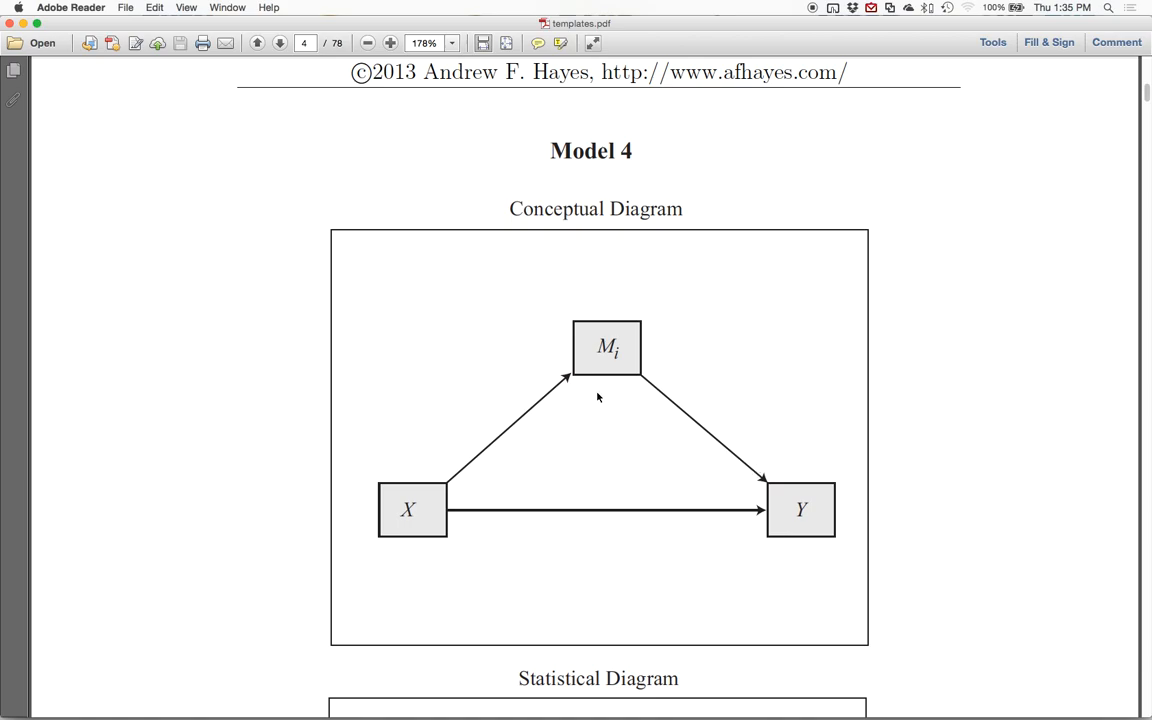
# - Return to the PROCESS dialog in SPSS and check the available model numbers, keeping model 4
pyautogui.press('super+Tab')
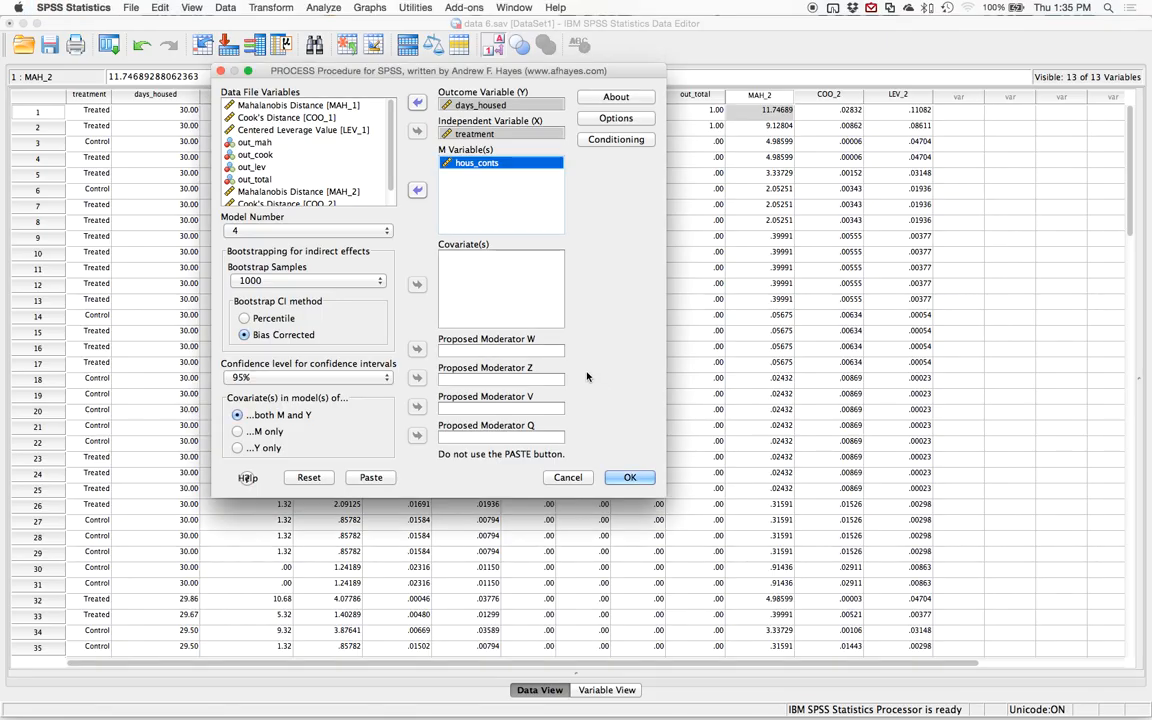
pyautogui.click(337, 229)
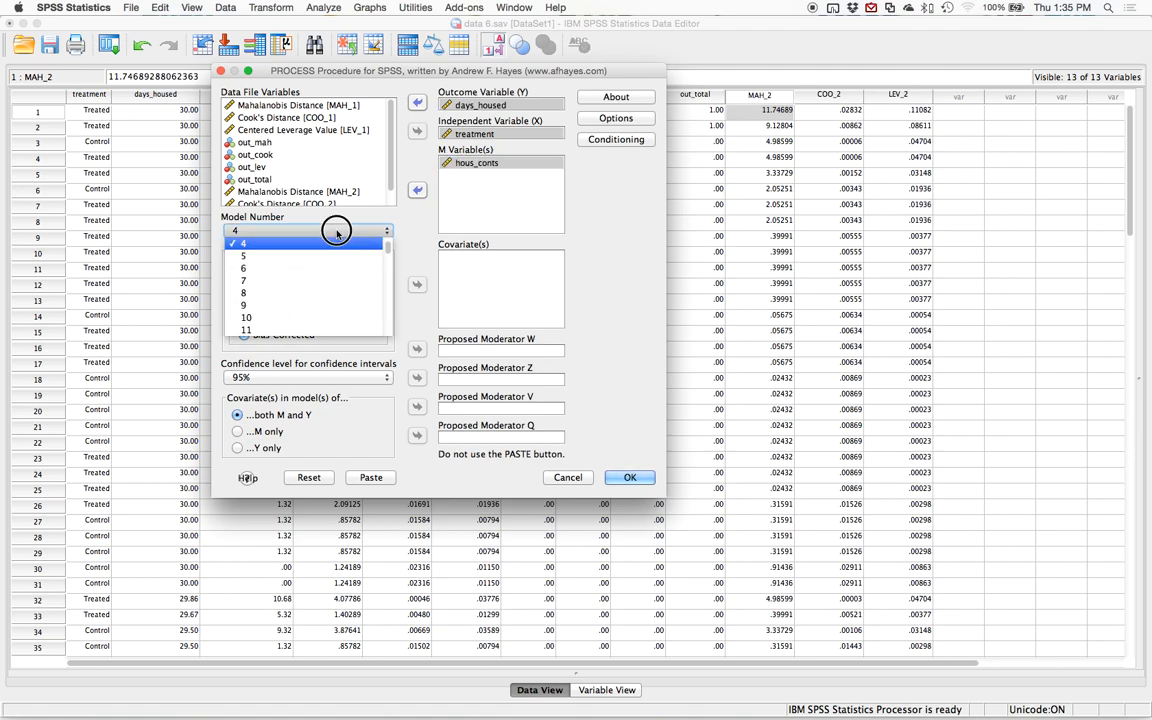
pyautogui.click(337, 230)
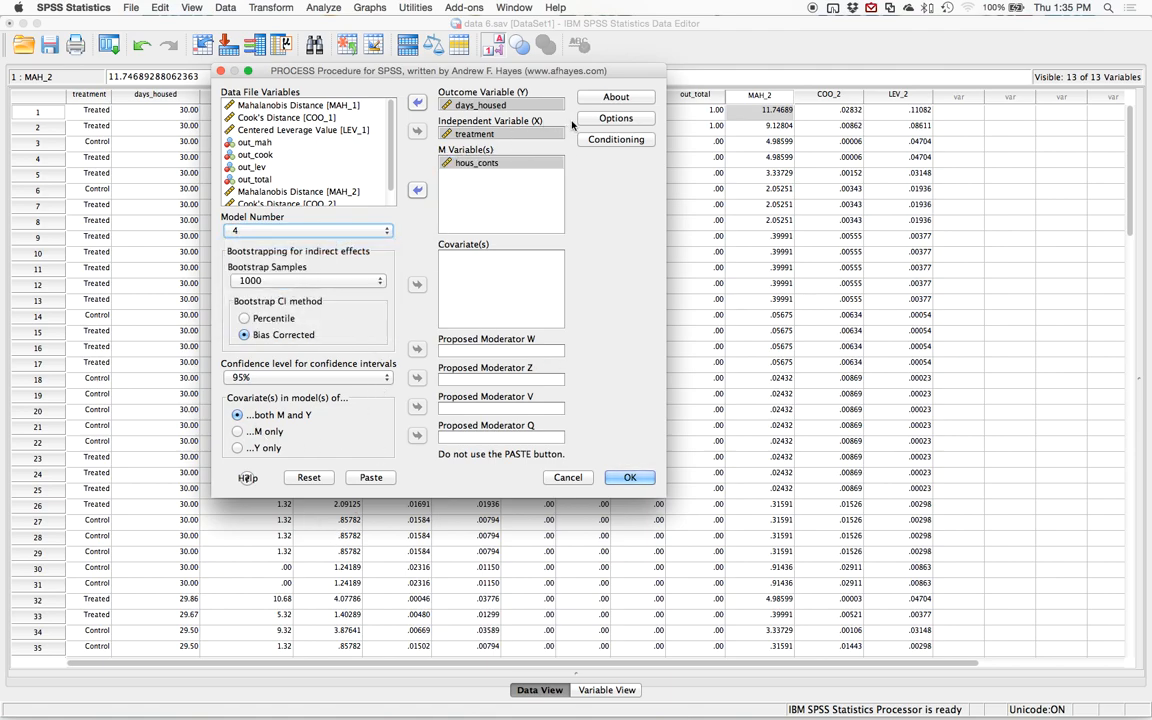
# - Enable effect size, Sobel test, total effect model and compare indirect effects in the PROCESS options, and run the analysis
pyautogui.click(600, 119)
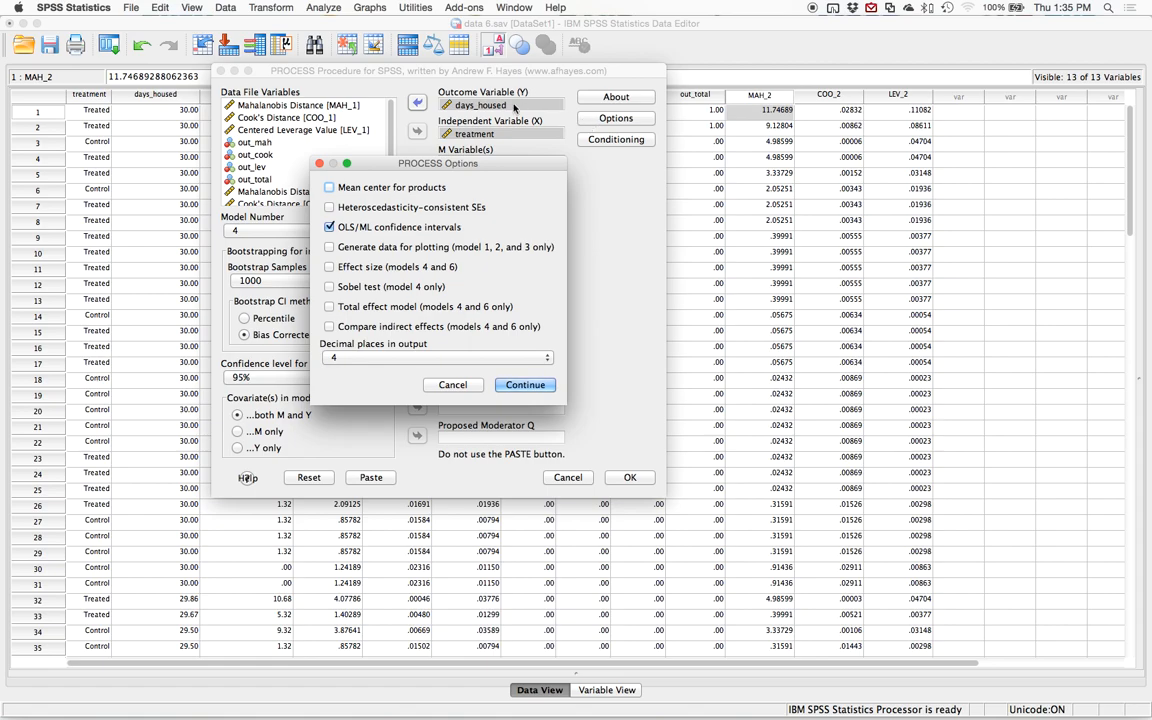
pyautogui.click(329, 266)
pyautogui.click(366, 286)
pyautogui.click(380, 310)
pyautogui.click(385, 326)
pyautogui.click(525, 384)
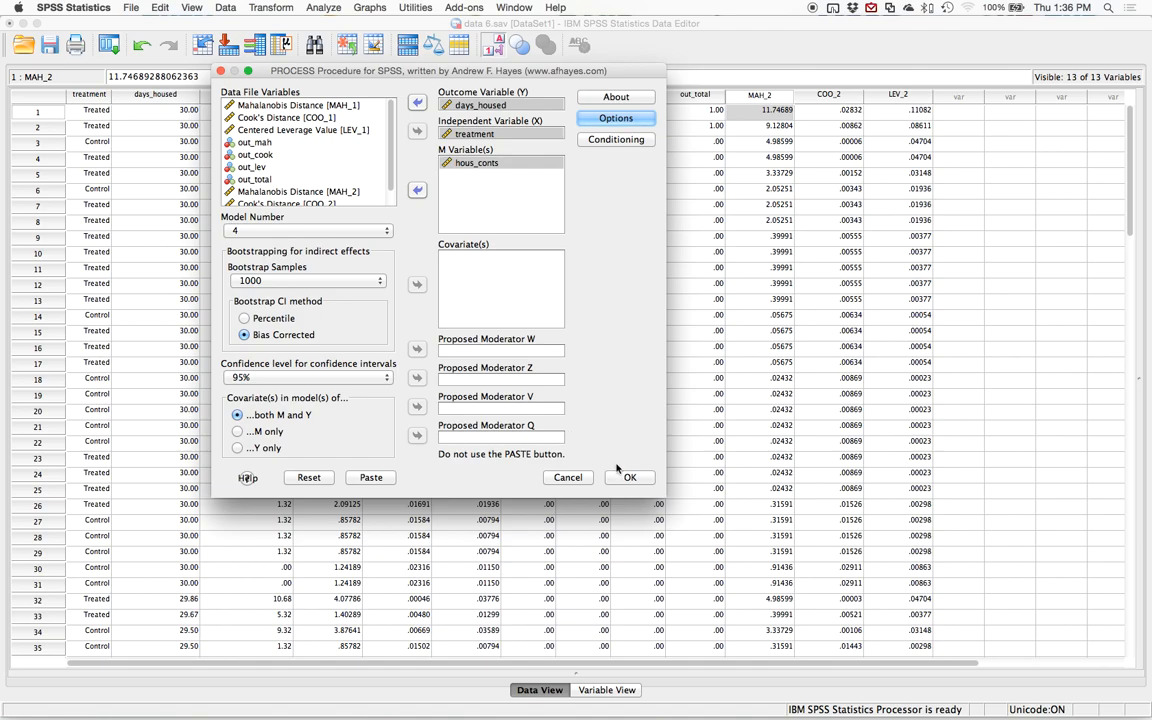
pyautogui.press('Return')
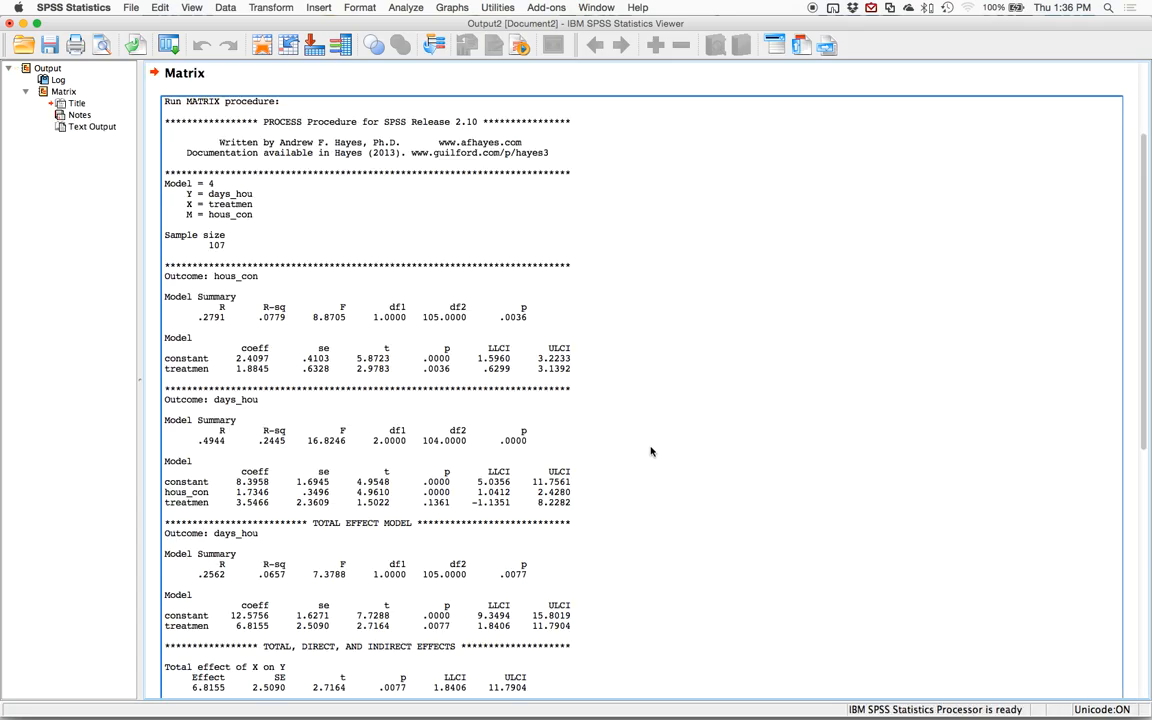
# - Switch to Word, close the Basics Badge template document and create a blank document in a full-screen-sized window
pyautogui.click(502, 692)
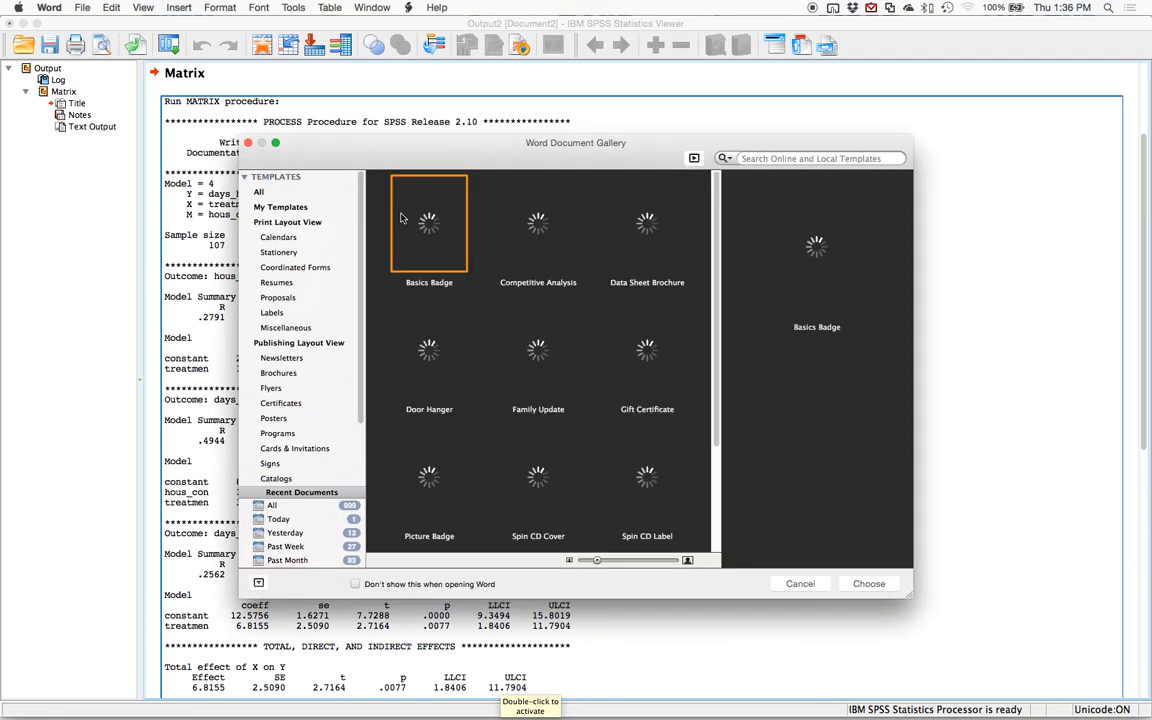
pyautogui.doubleClick(449, 234)
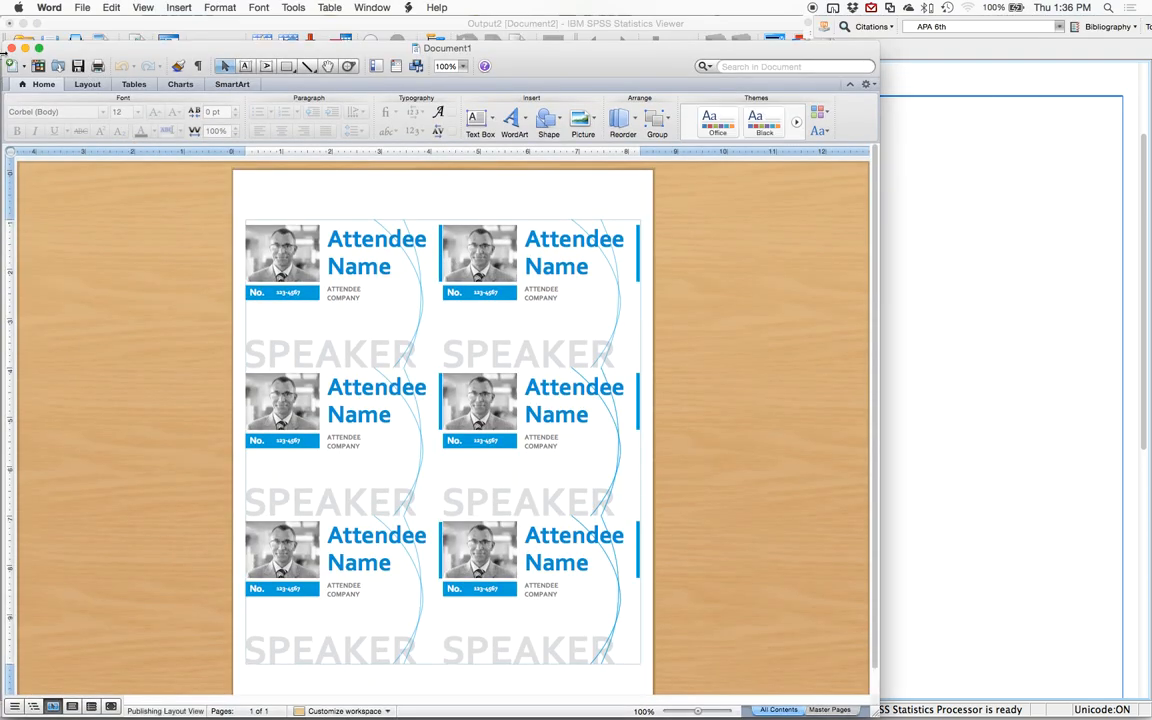
pyautogui.click(10, 48)
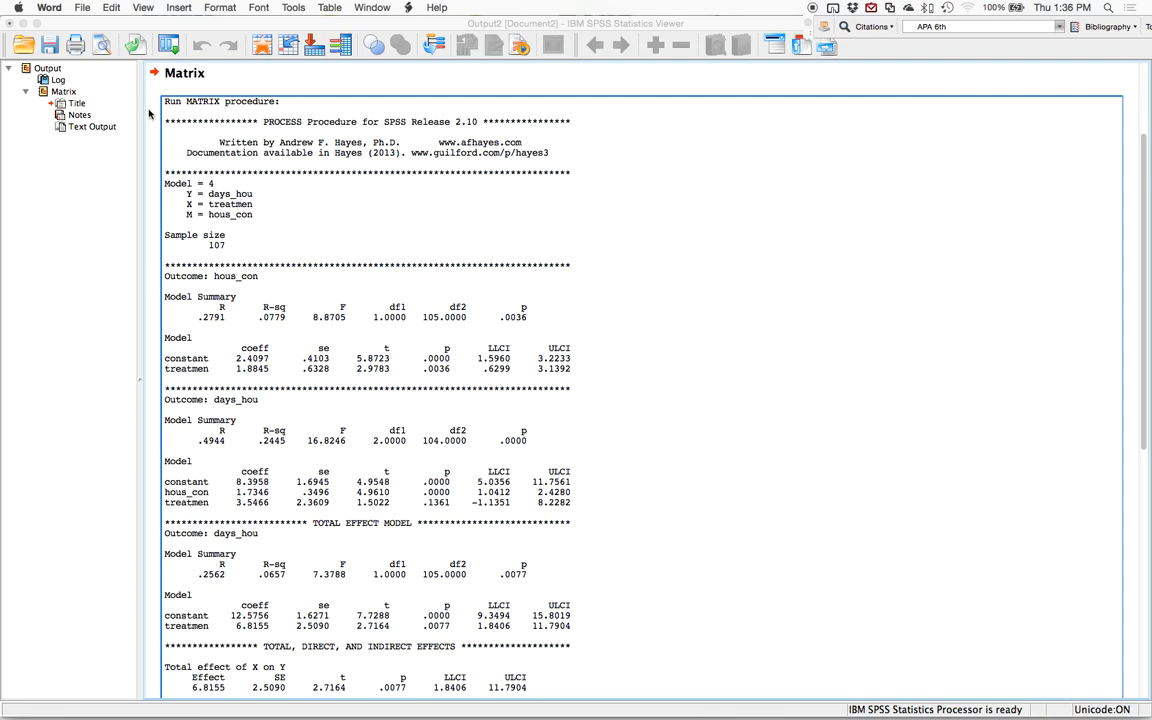
pyautogui.press('super+n')
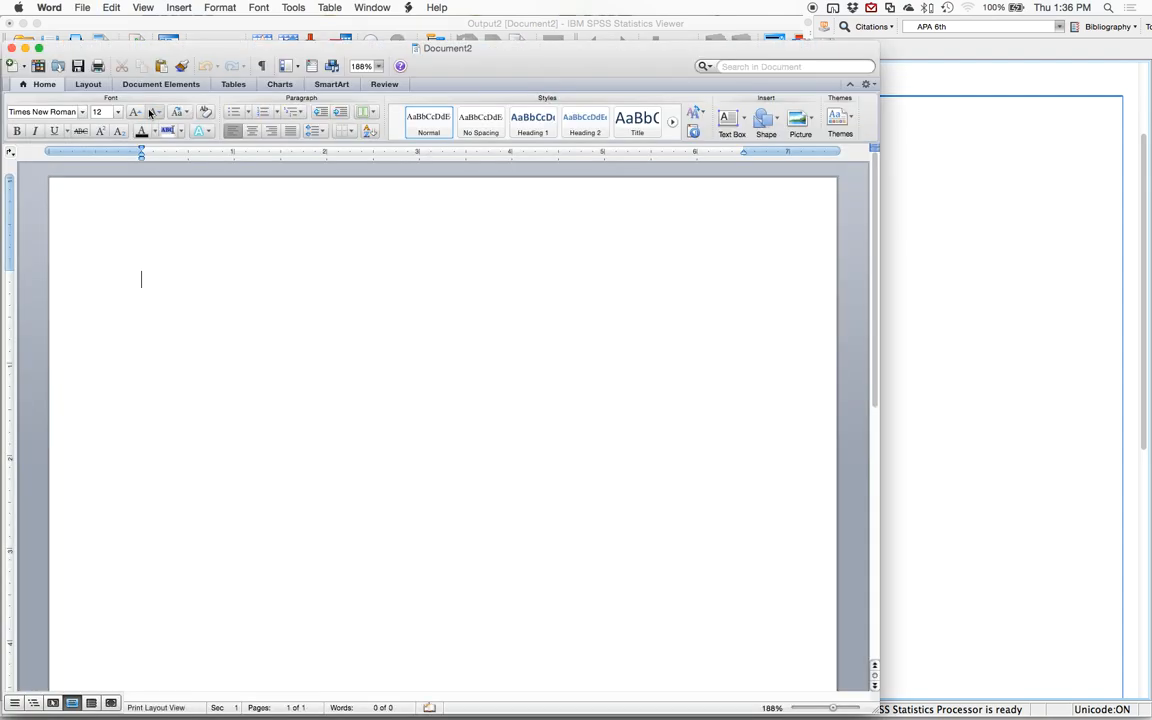
pyautogui.doubleClick(468, 44)
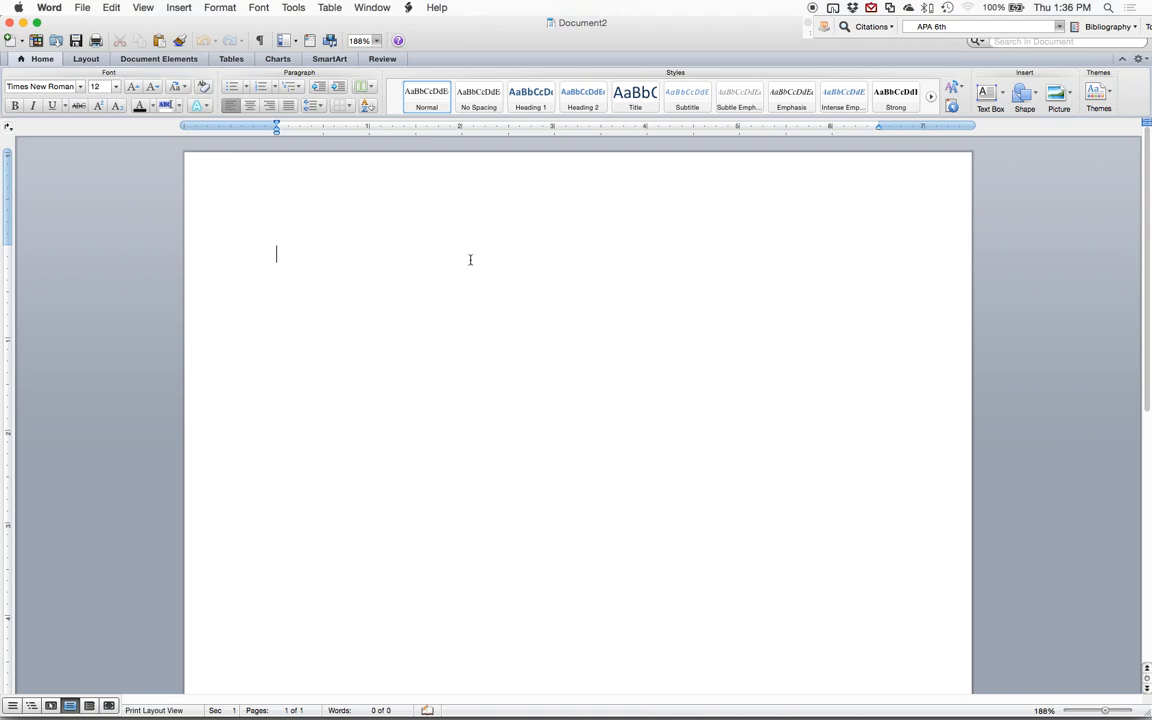
# - Write the heading "Mediation" followed by the numbered item "1) x variable predicts y – path c", and start the next item
pyautogui.write('Mediation')
pyautogui.press('Return')
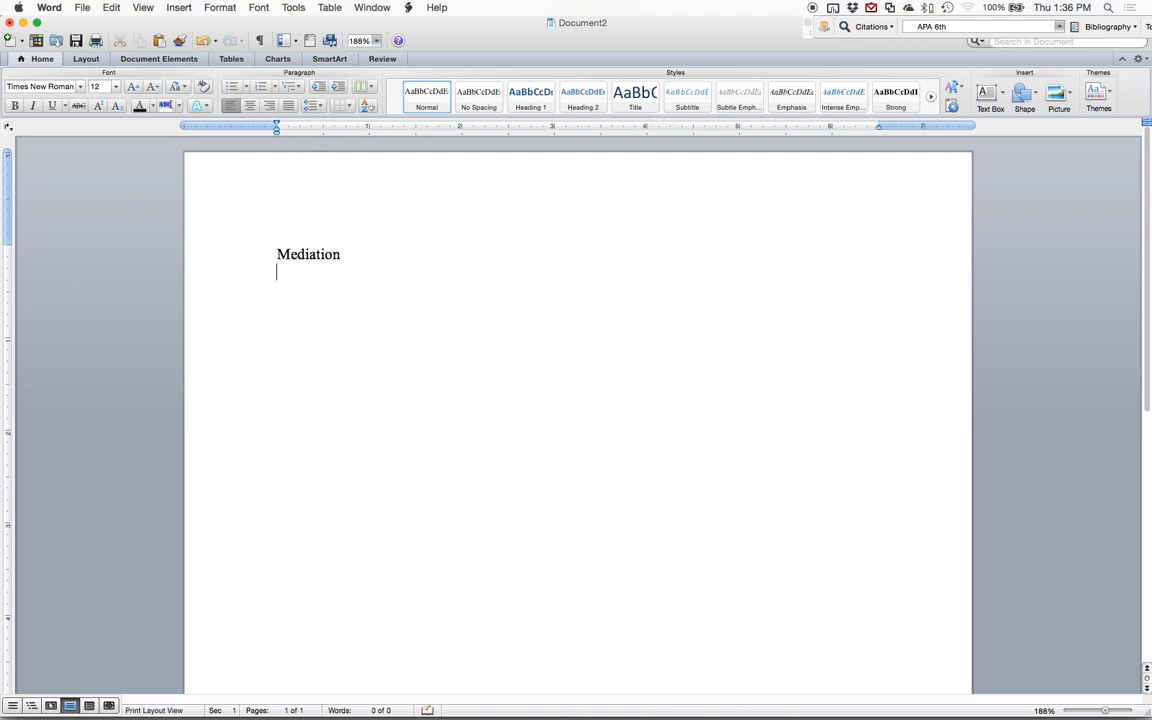
pyautogui.write('1) x variable predicts y')
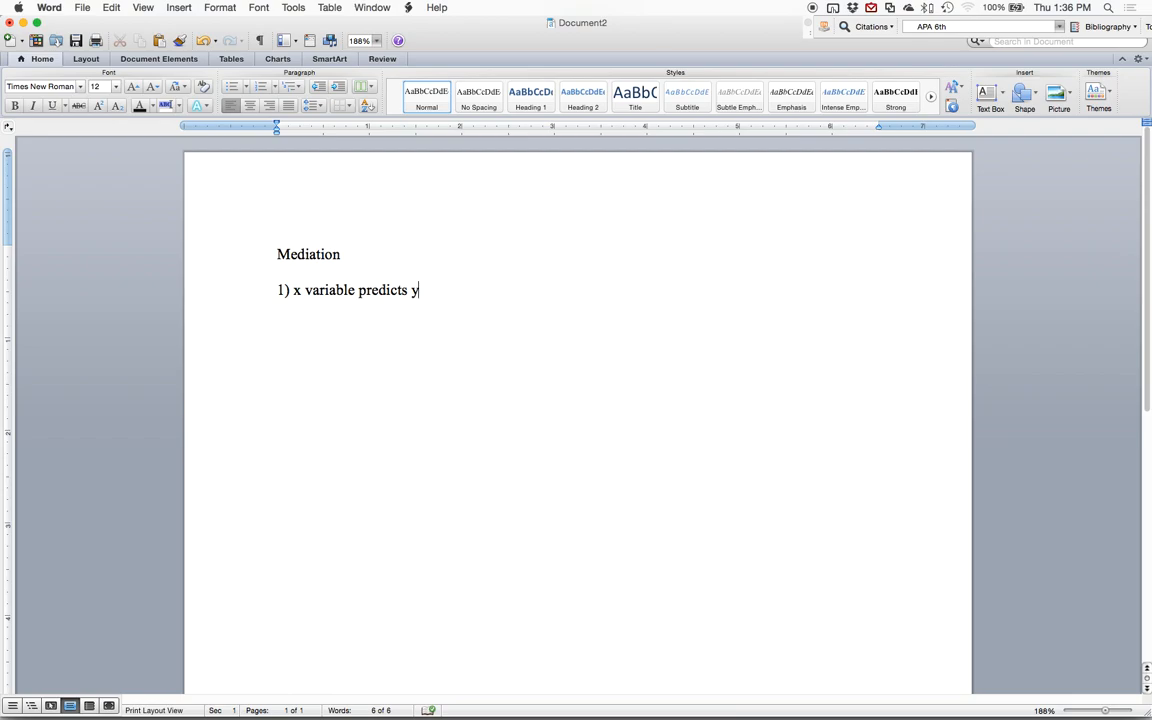
pyautogui.write('- path')
pyautogui.press('BackSpace')
pyautogui.press('BackSpace')
pyautogui.write('th')
pyautogui.press('BackSpace')
pyautogui.write('c')
pyautogui.press('Return')
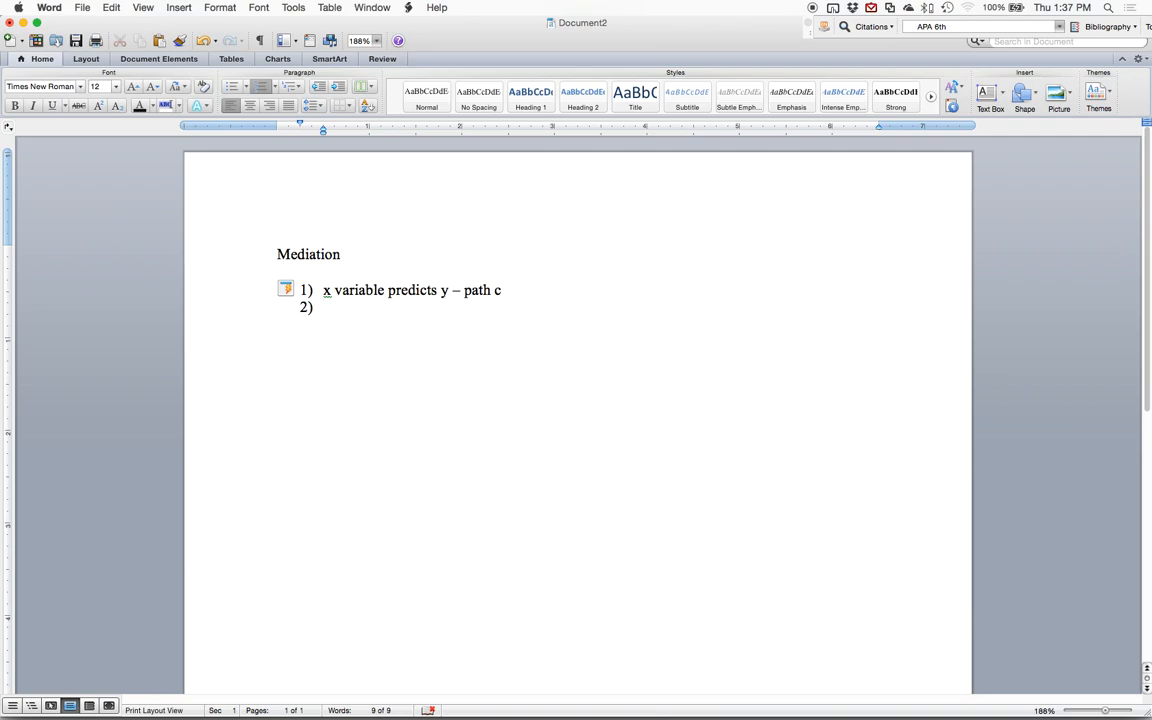
# - Write list items 2 and 3 as "x variable predicts m – path a" and "x and m together predicting y"
pyautogui.write('x variabl')
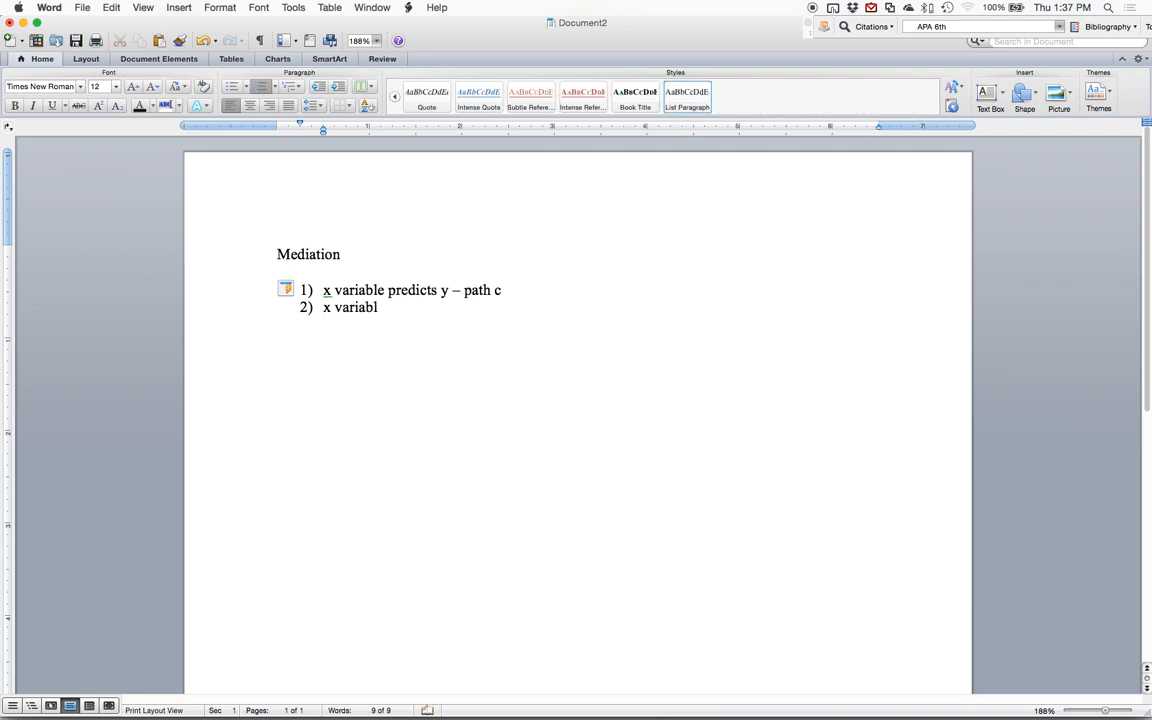
pyautogui.write('e predicts m - path a')
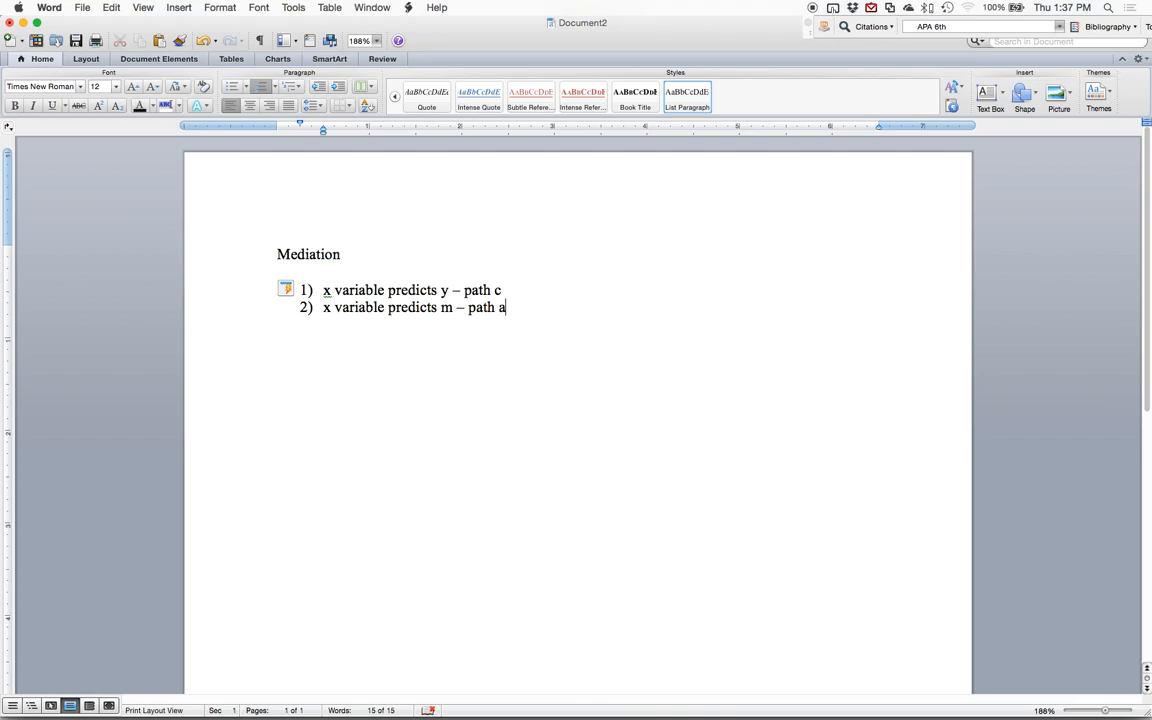
pyautogui.press('Return')
pyautogui.write('x and m togethe')
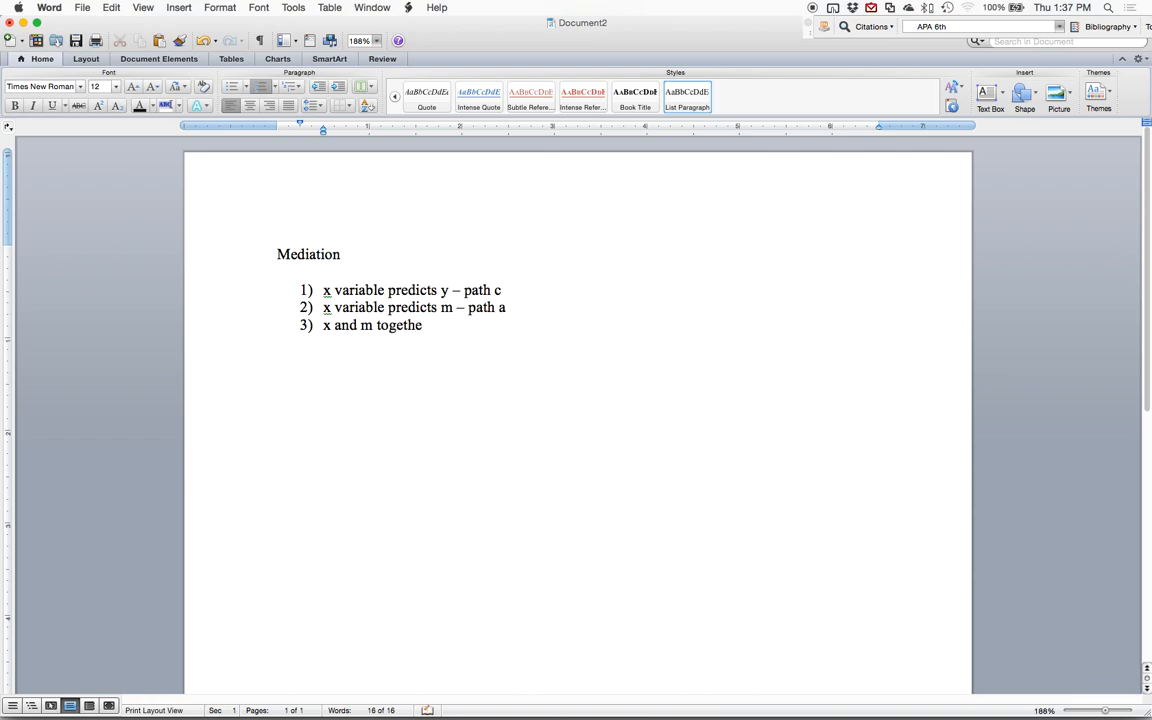
pyautogui.write('r predicting  y')
# - Add the indented sub-item "m variable predicts y – path b" under item 3
pyautogui.press('Return')
pyautogui.press('Tab')
pyautogui.write('m varia')
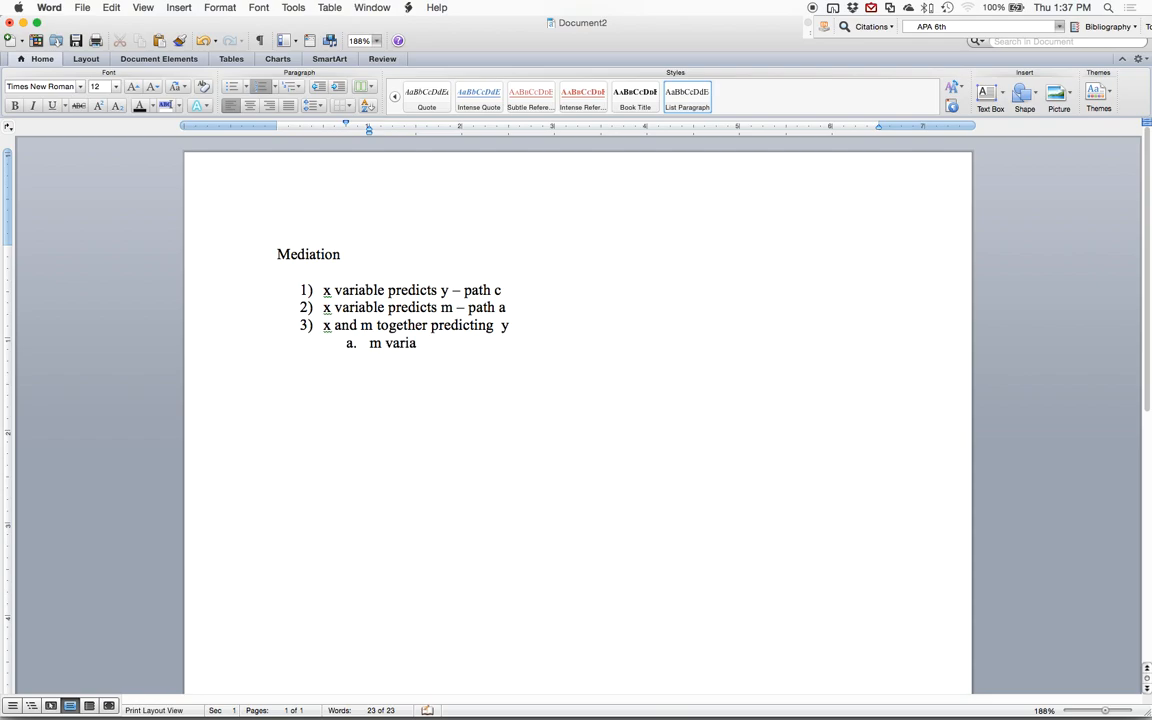
pyautogui.write('ble predicts y')
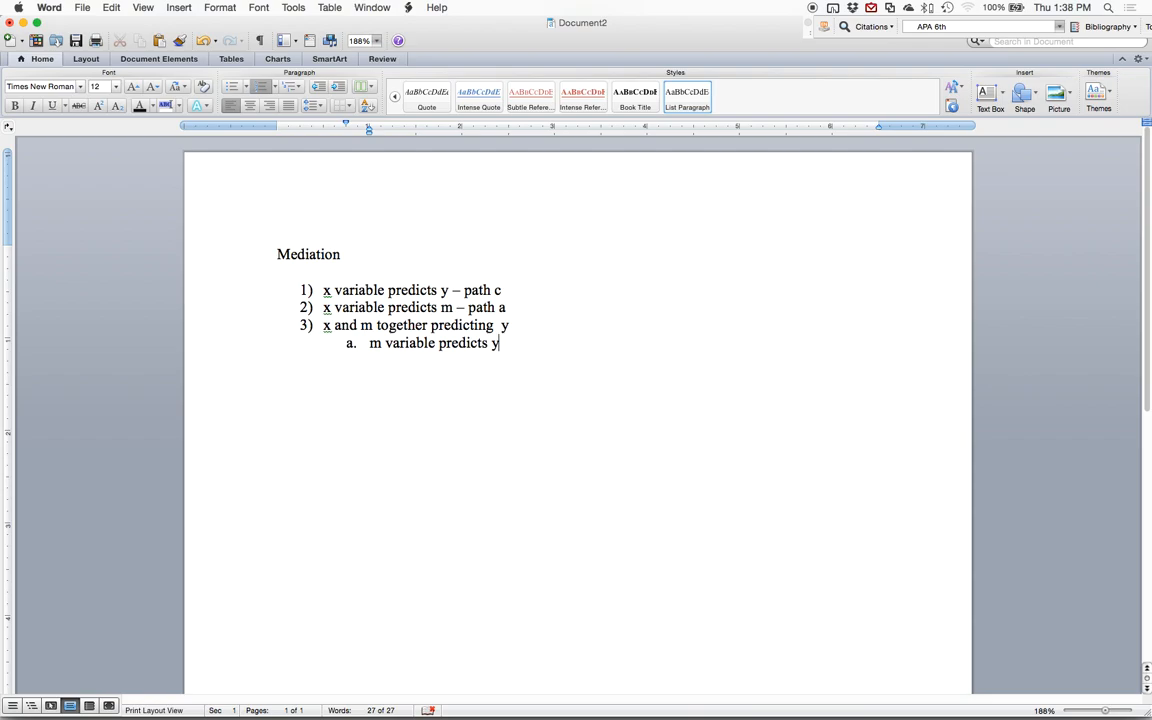
pyautogui.press('Return')
pyautogui.click(499, 343)
pyautogui.write('- path b')
# - Write sub-item b as "x variable no longer predicts y or is lessened predicting y – path c'"
pyautogui.write('x v')
pyautogui.write('ariable')
pyautogui.write(' p')
pyautogui.press('BackSpace')
pyautogui.write('n')
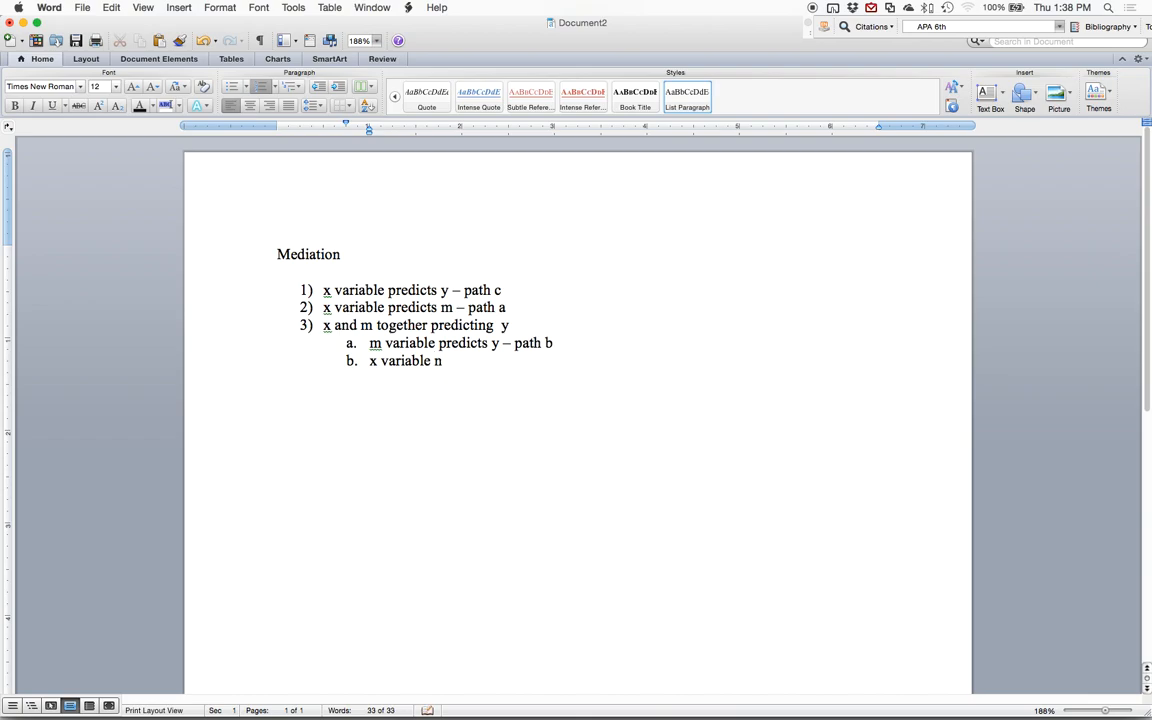
pyautogui.write('o longer preci')
pyautogui.press('BackSpace')
pyautogui.press('BackSpace')
pyautogui.write('dicts y')
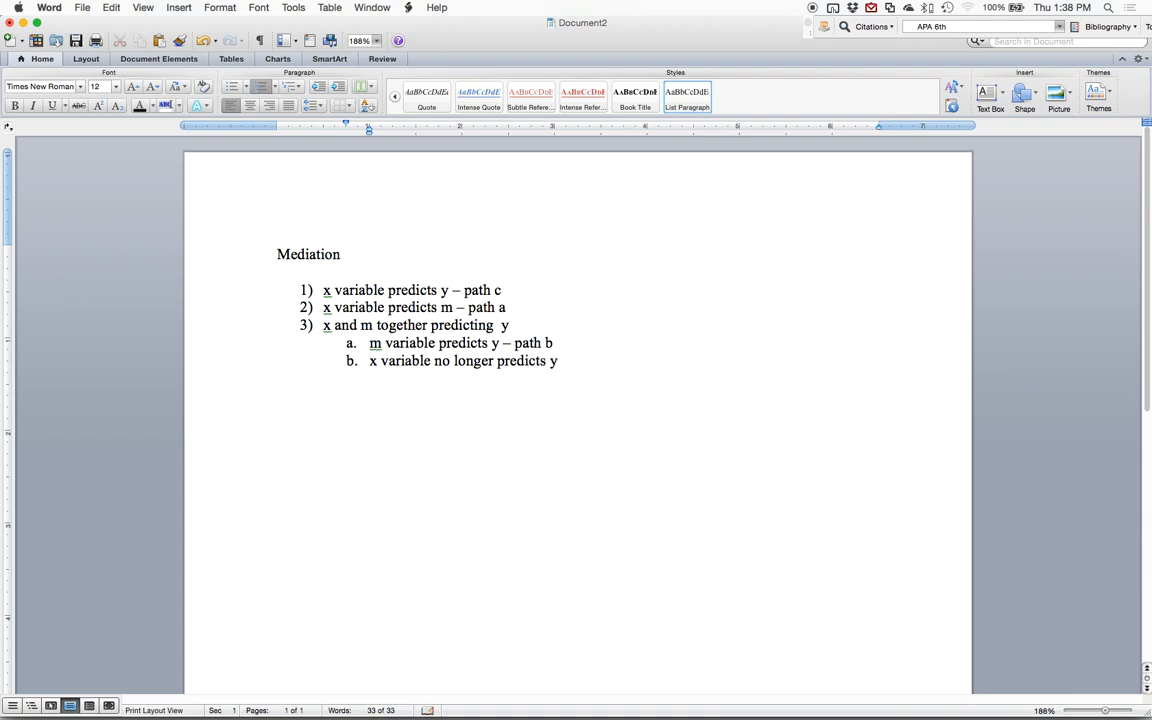
pyautogui.write(' or is lessened predicits')
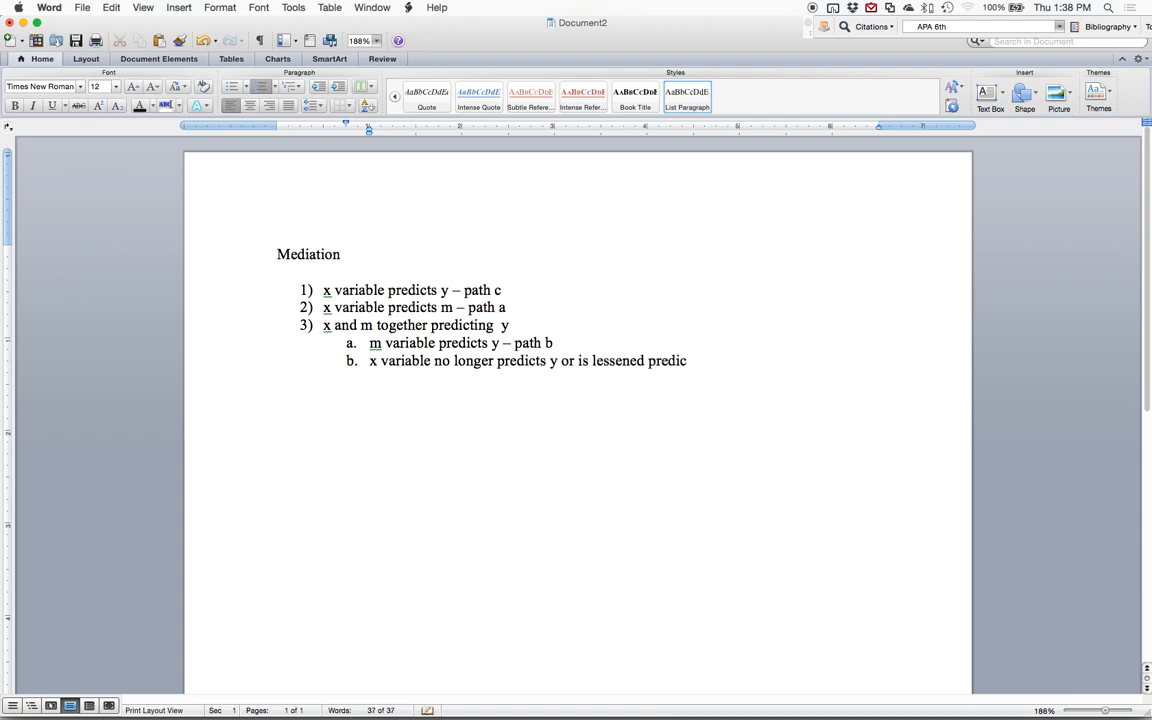
pyautogui.press('BackSpace')
pyautogui.press('BackSpace')
pyautogui.write('ing y ')
pyautogui.write(" - path c'")
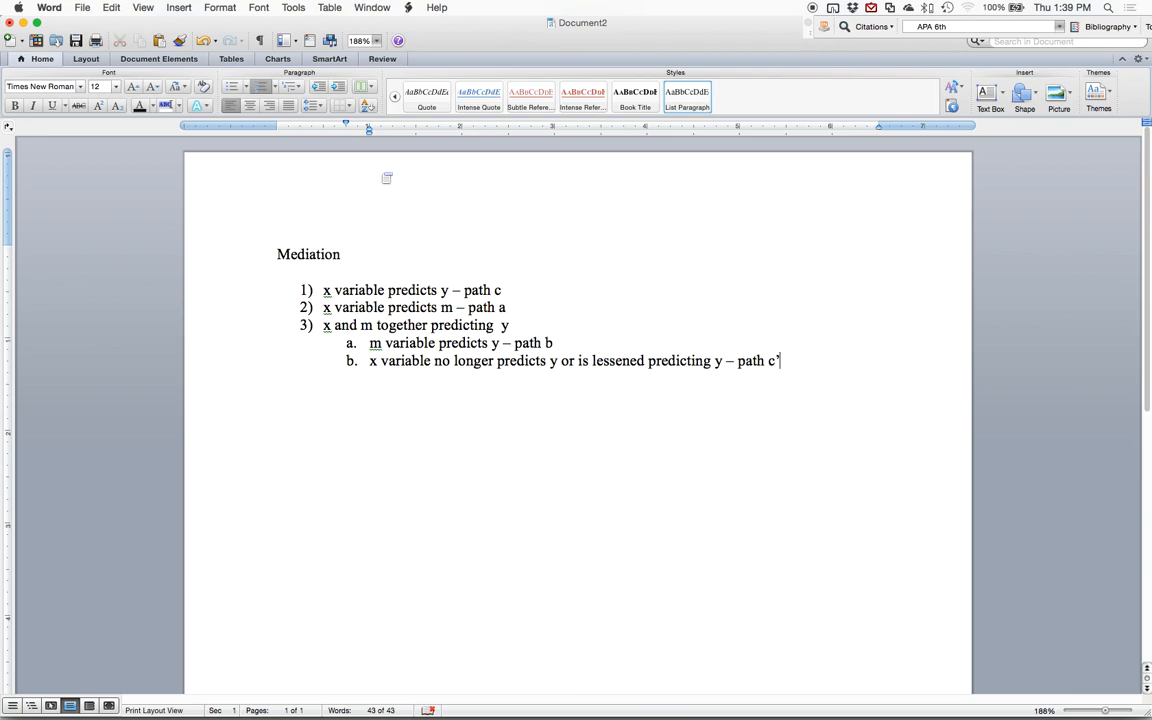
# - Switch to the SPSS output and copy the PROCESS text from the "Model = 4" section through END MATRIX
pyautogui.moveTo(465, 26); pyautogui.dragTo(1144, 20)
pyautogui.click(380, 370)
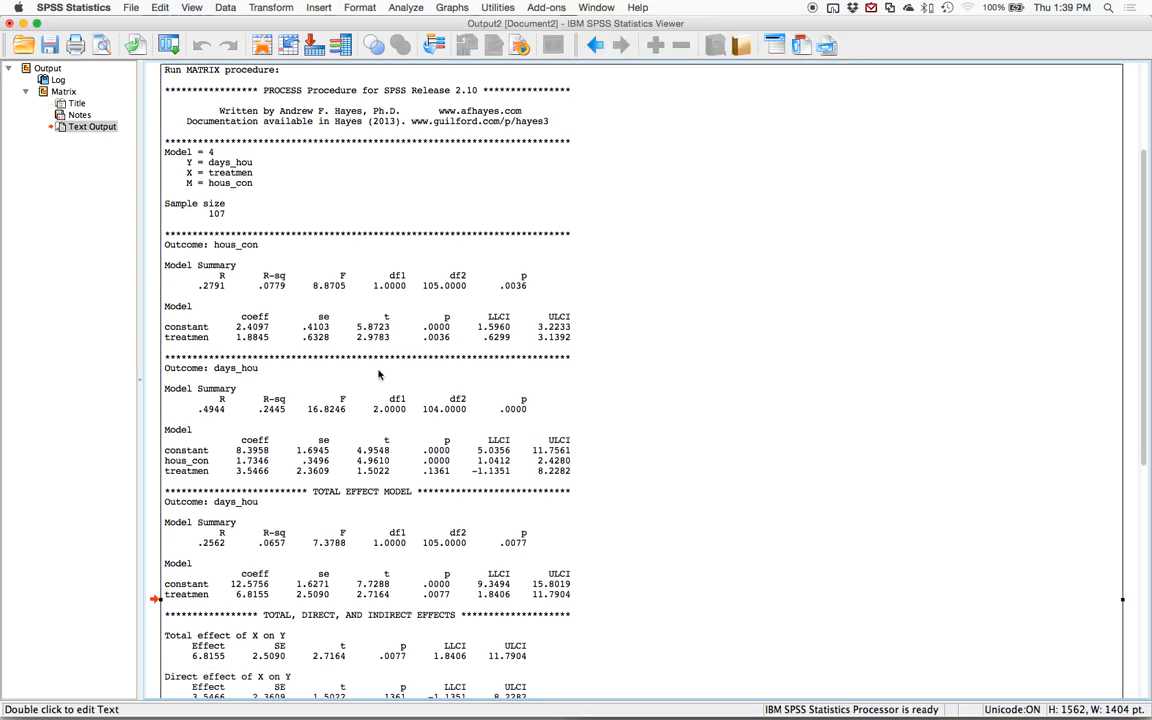
pyautogui.doubleClick(378, 374)
pyautogui.scroll(10, 378, 370)
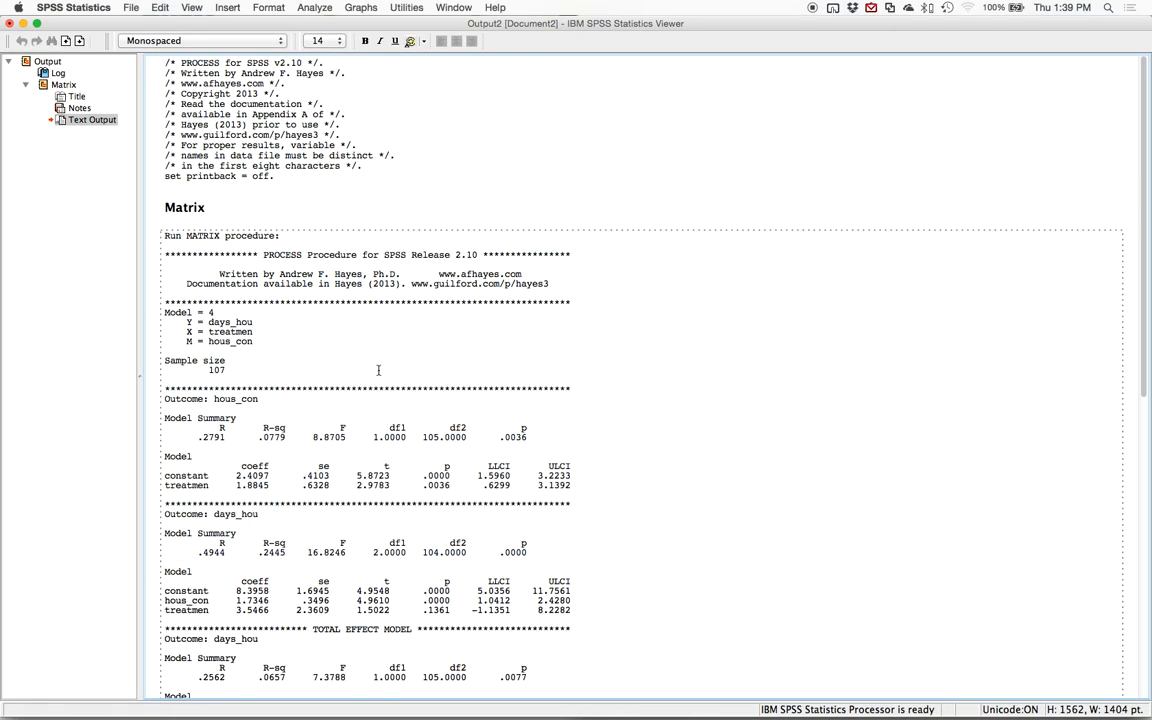
pyautogui.moveTo(163, 300); pyautogui.dragTo(450, 712)
# - Return to the Word document and paste the copied PROCESS output below the mediation list
pyautogui.hotkey('ctrl', 'Up')
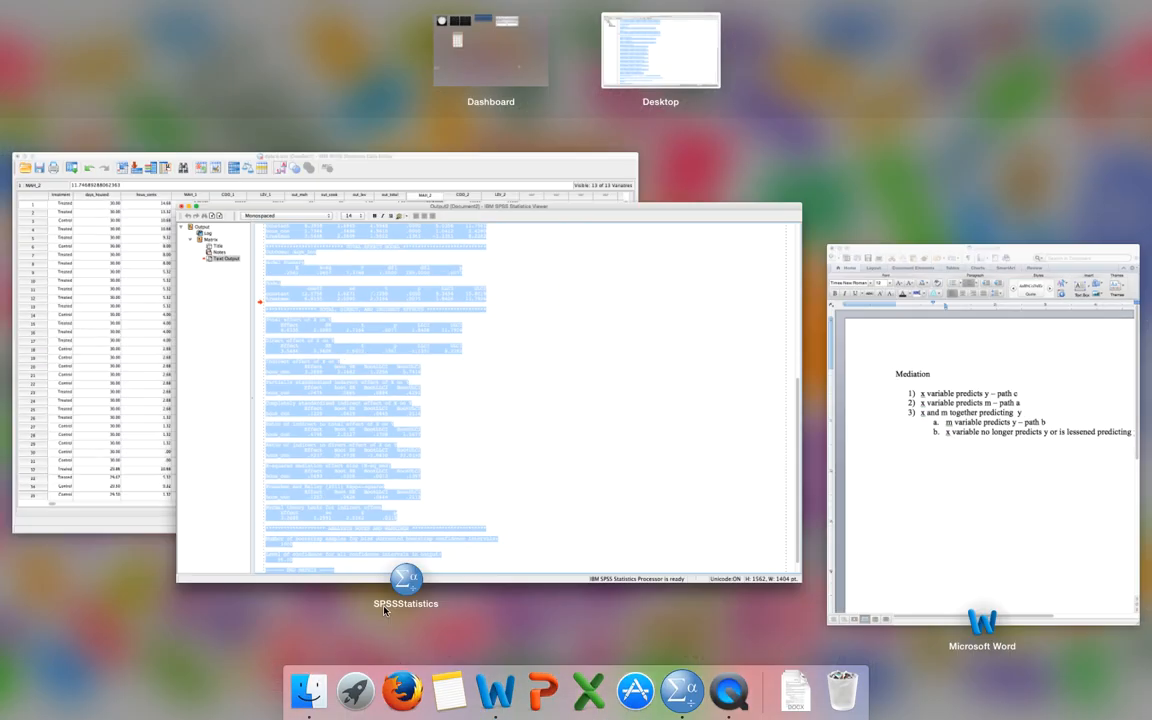
pyautogui.click(1039, 563)
pyautogui.click(850, 446)
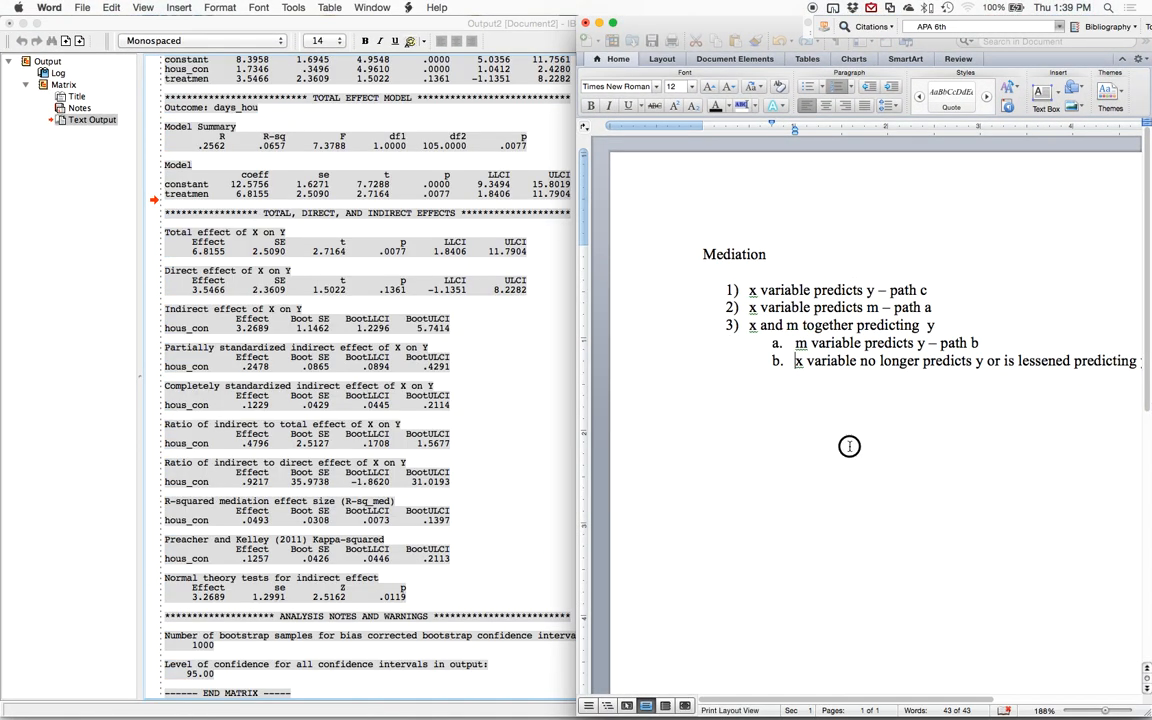
pyautogui.press('Down')
pyautogui.press('Return')
pyautogui.press('Return')
pyautogui.press('Return')
pyautogui.press('super+v')
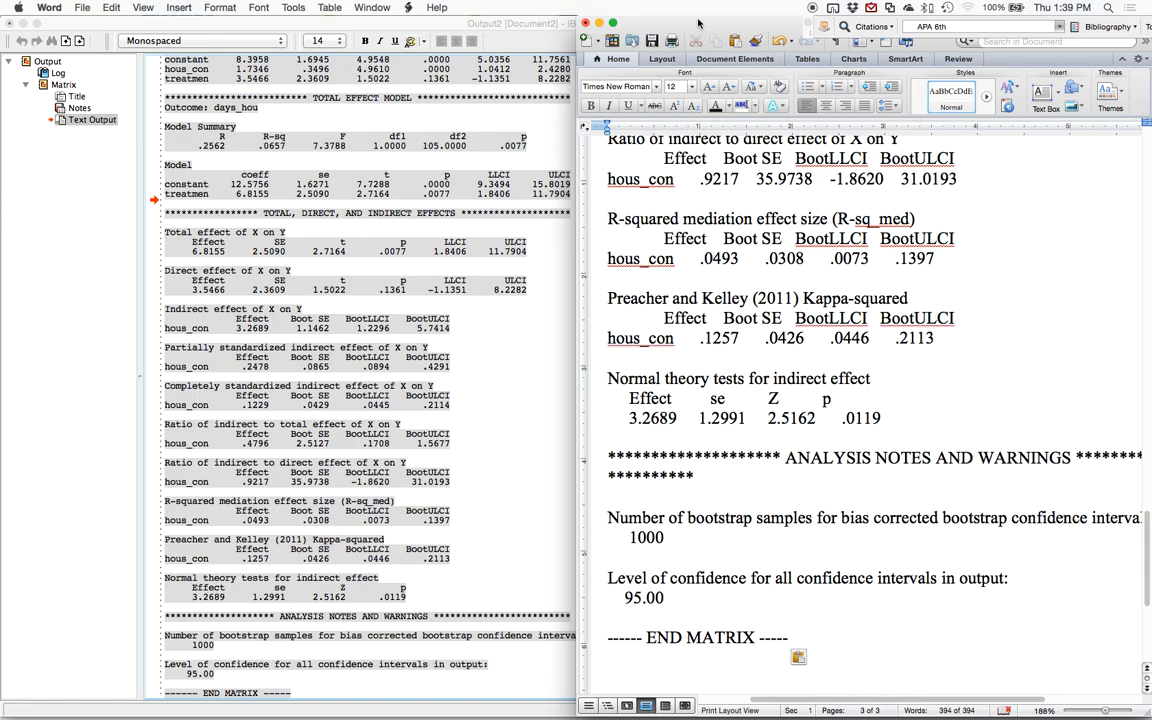
# - Enlarge the Word window and apply the Narrow margins preset (0.5" on all sides) to the document
pyautogui.doubleClick(628, 20)
pyautogui.scroll(20, 247, 376)
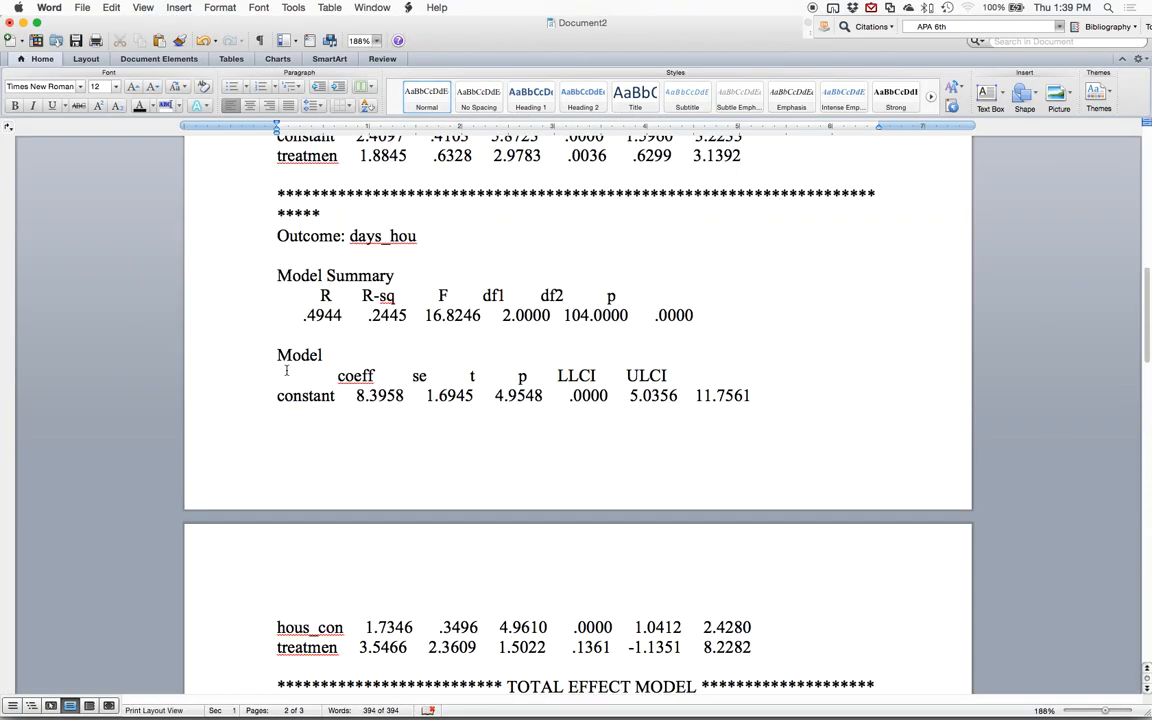
pyautogui.scroll(-1, 286, 370)
pyautogui.click(279, 349)
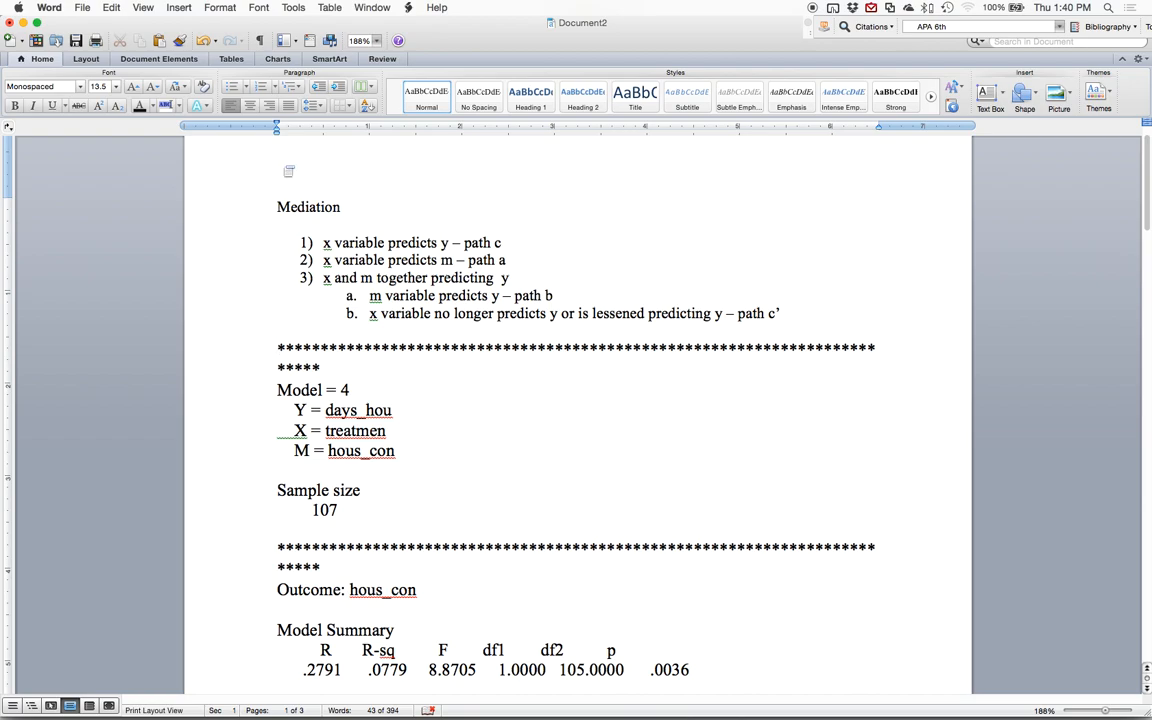
pyautogui.click(86, 58)
pyautogui.click(138, 92)
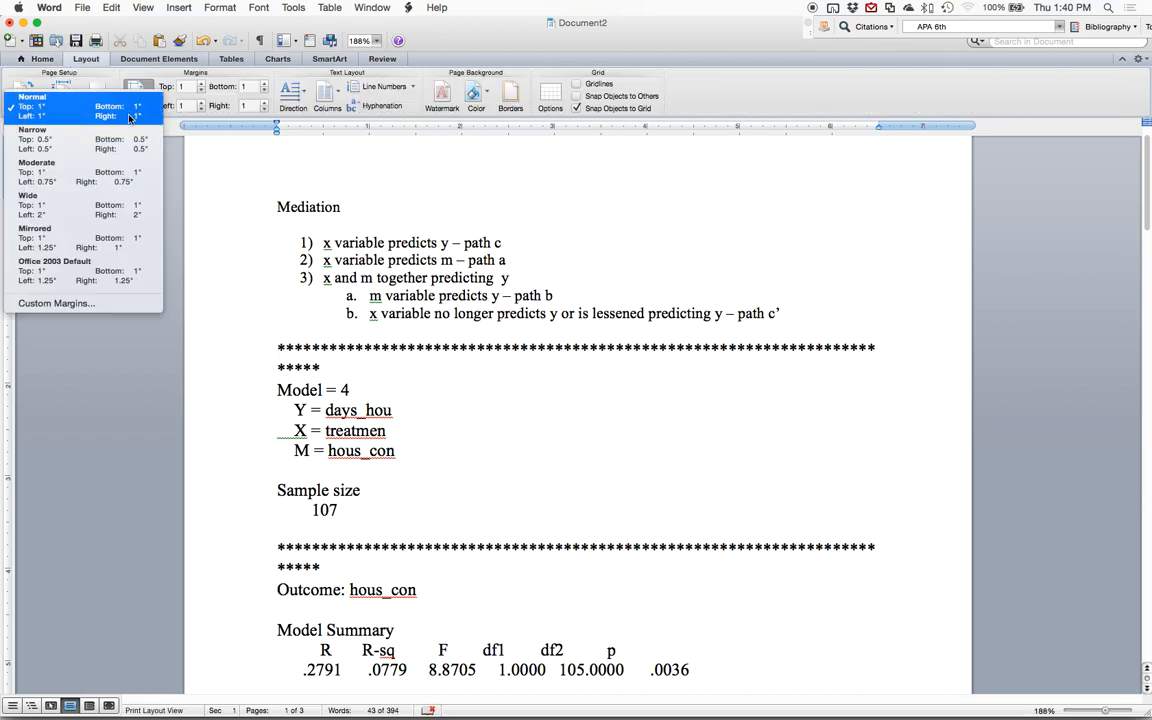
pyautogui.click(74, 135)
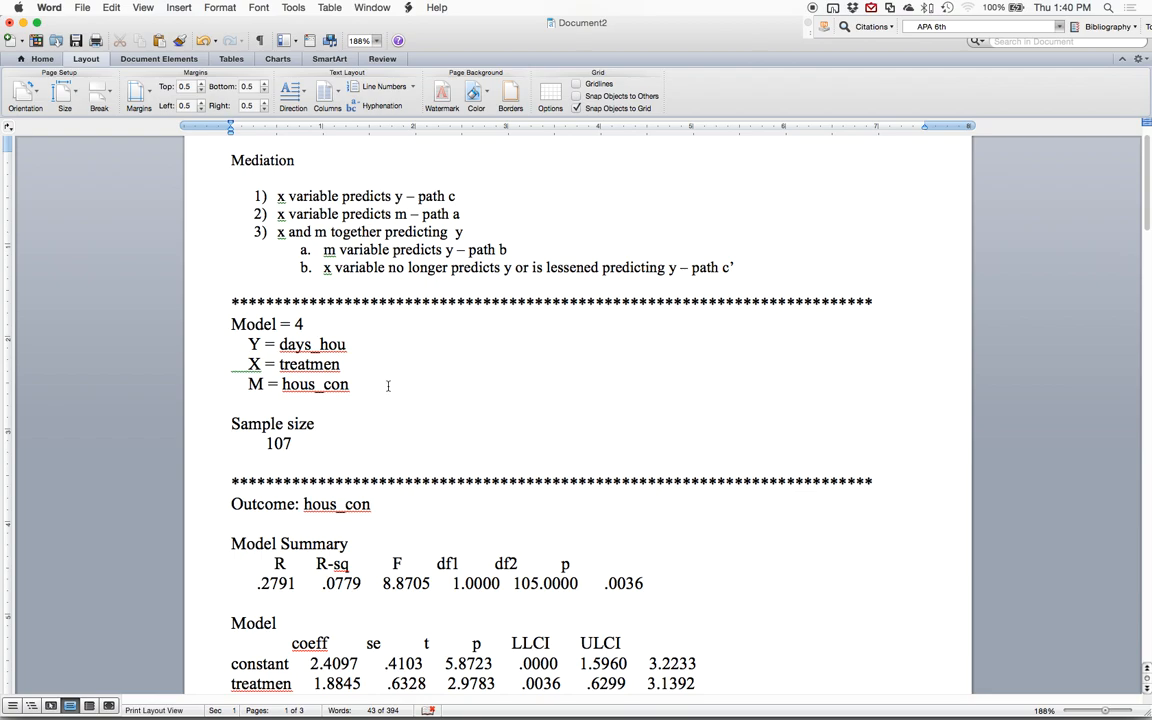
# - Label the hous_con outcome line with "M" and the treatmen row of its model with "X"
pyautogui.scroll(-3, 322, 433)
pyautogui.click(421, 430)
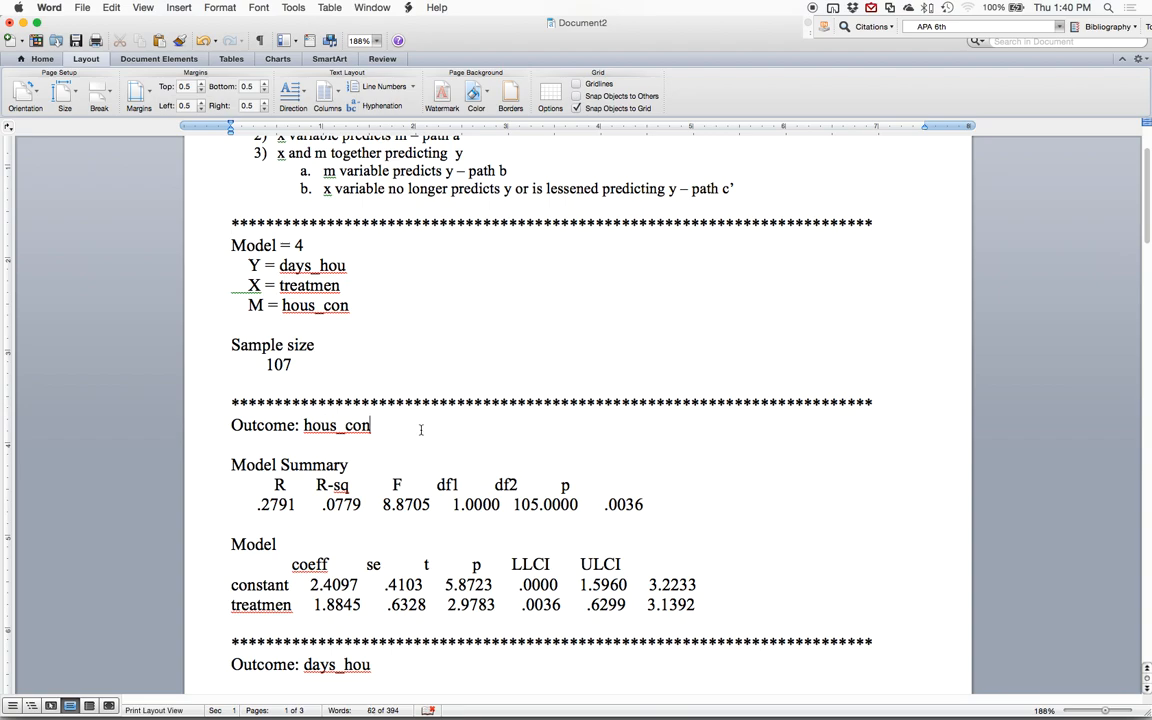
pyautogui.write('M')
pyautogui.click(296, 605)
pyautogui.write('X')
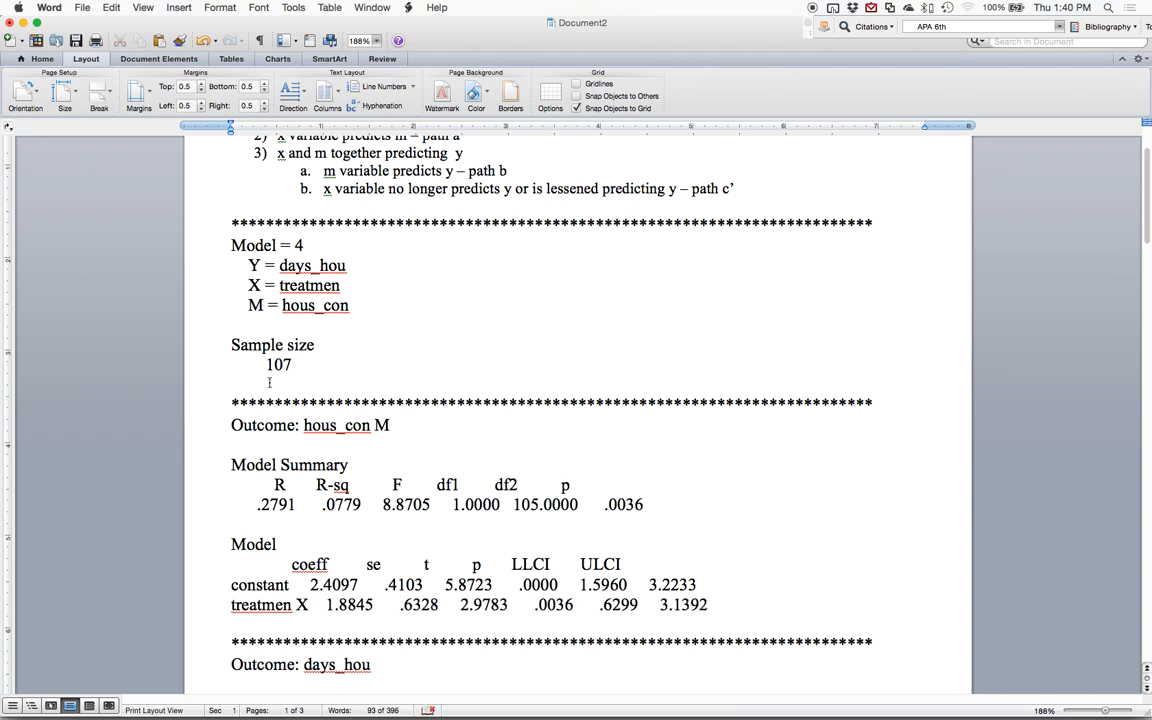
# - Compare the path a condition in the list with the Model Summary of the hous_con outcome
pyautogui.scroll(3, 257, 386)
pyautogui.moveTo(277, 261); pyautogui.dragTo(464, 261)
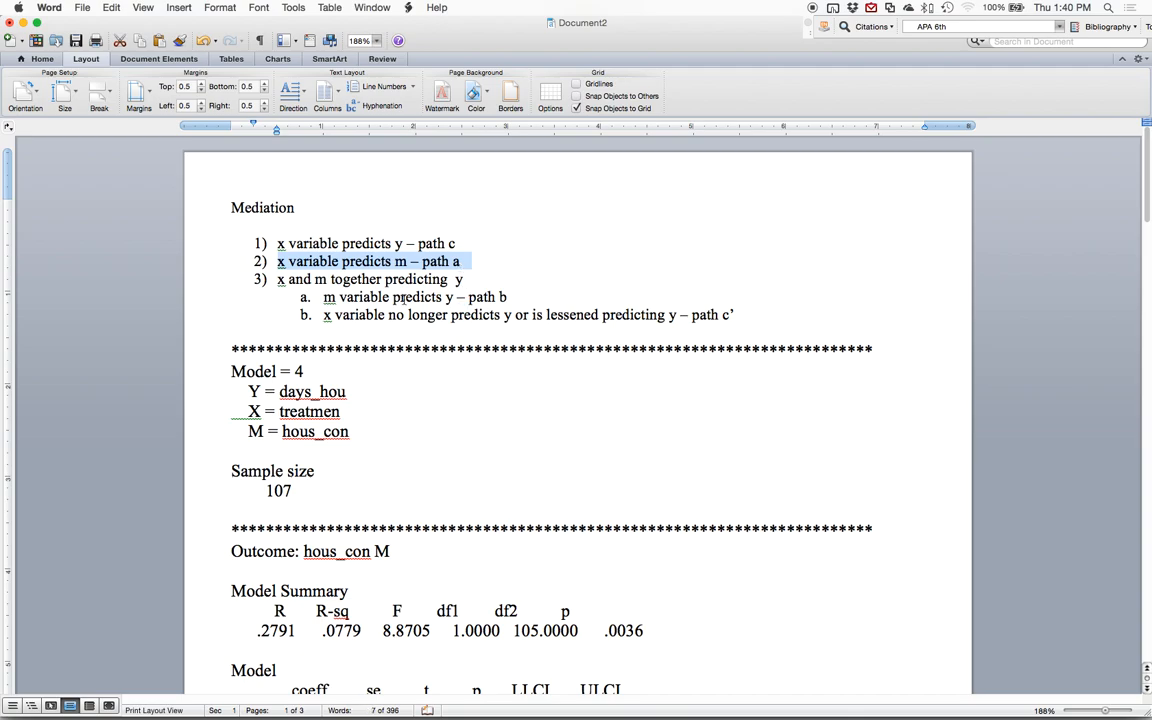
pyautogui.scroll(-5, 418, 304)
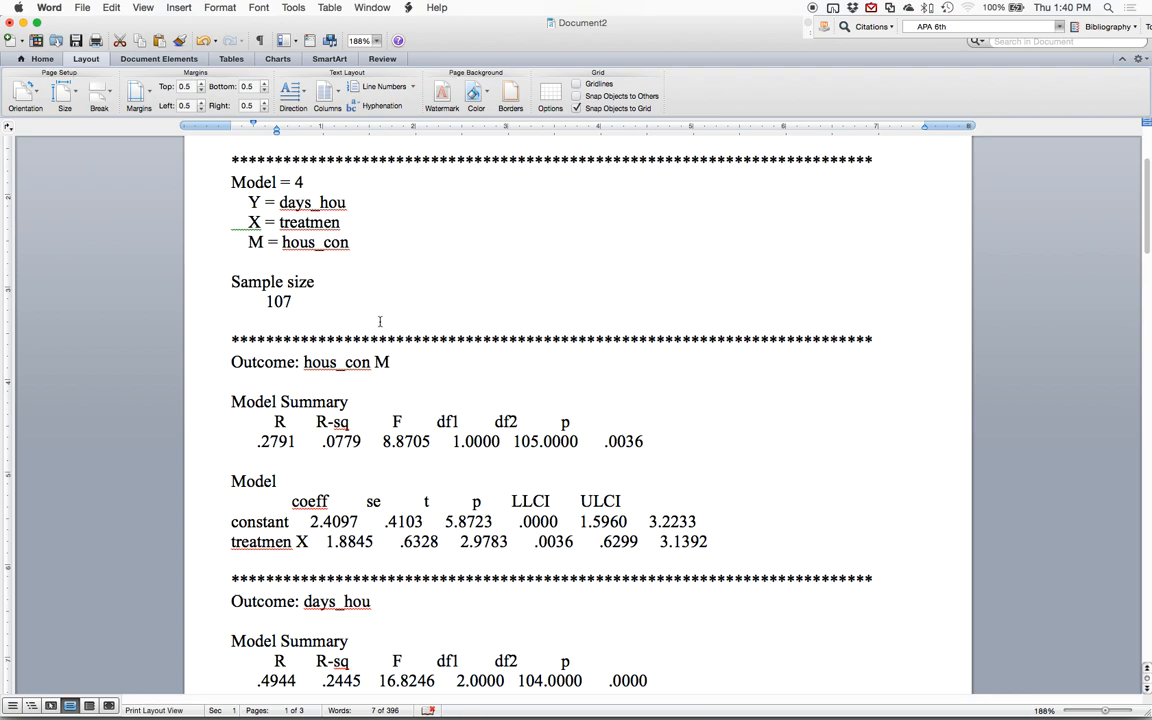
pyautogui.moveTo(231, 402); pyautogui.dragTo(690, 456)
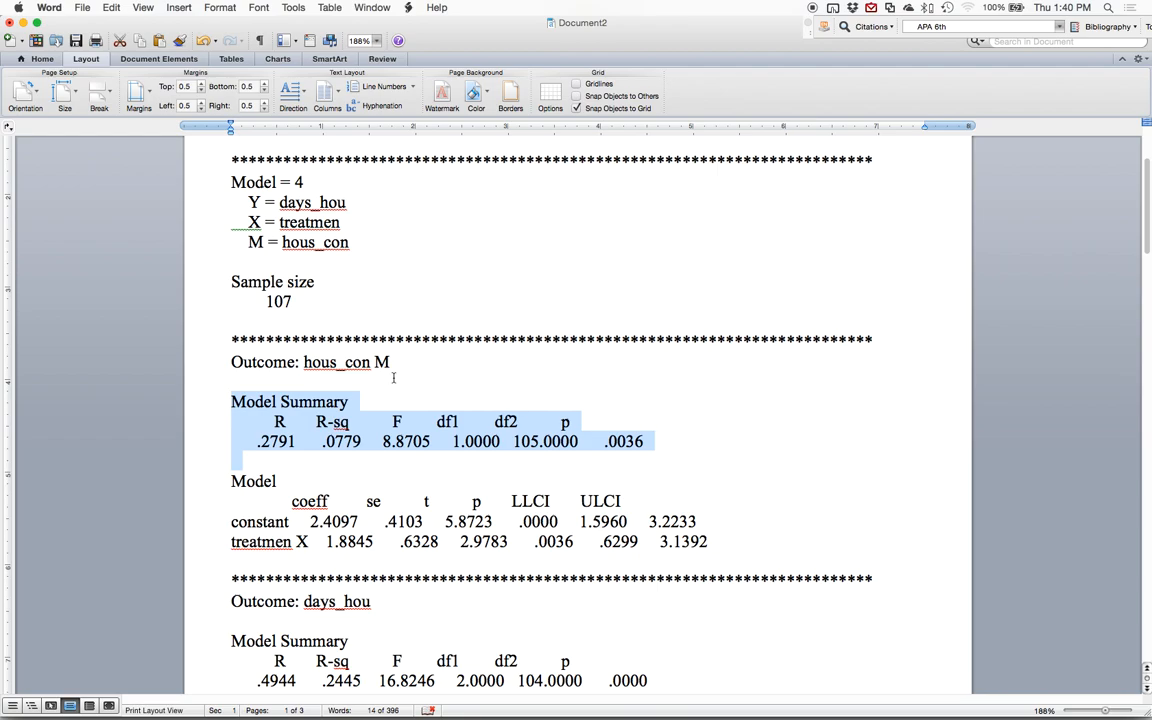
# - Delete the pasted block with the model specification and sample size, including its asterisk lines, above the hous_con outcome
pyautogui.scroll(1, 680, 378)
pyautogui.moveTo(829, 380); pyautogui.dragTo(231, 206)
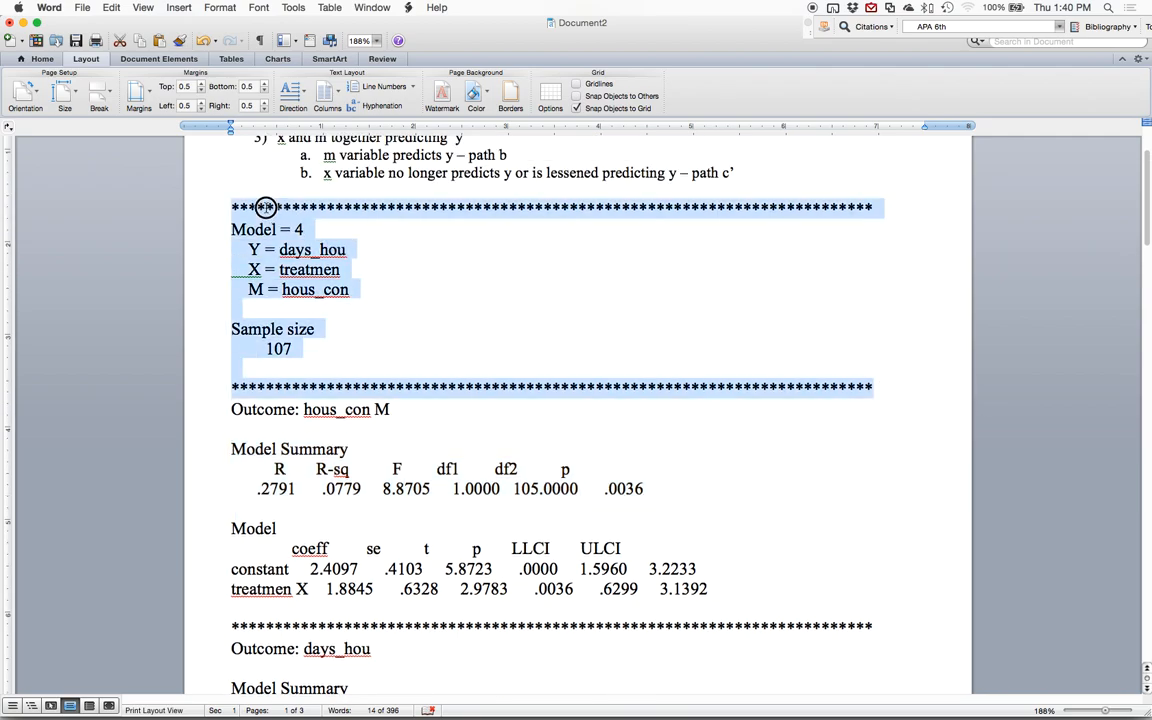
pyautogui.press('BackSpace')
# - Start an indented sub-item a under the list item "x variable predicts m – path a"
pyautogui.scroll(3, 286, 225)
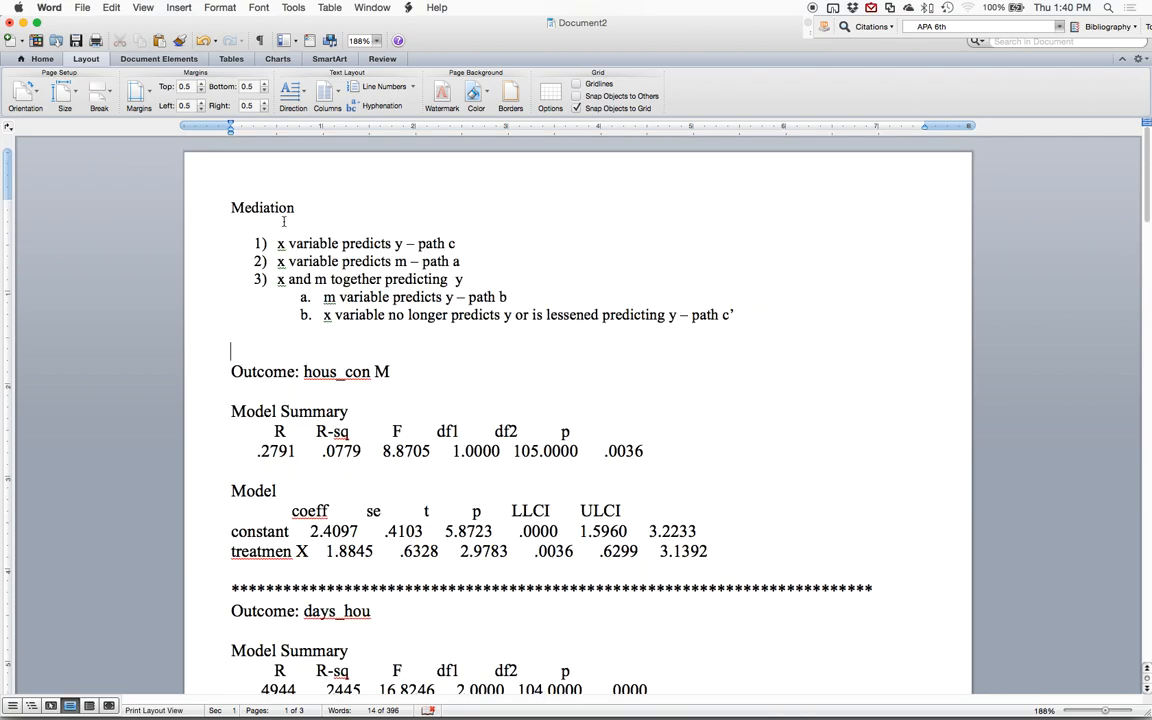
pyautogui.click(472, 262)
pyautogui.press('Return')
pyautogui.press('Tab')
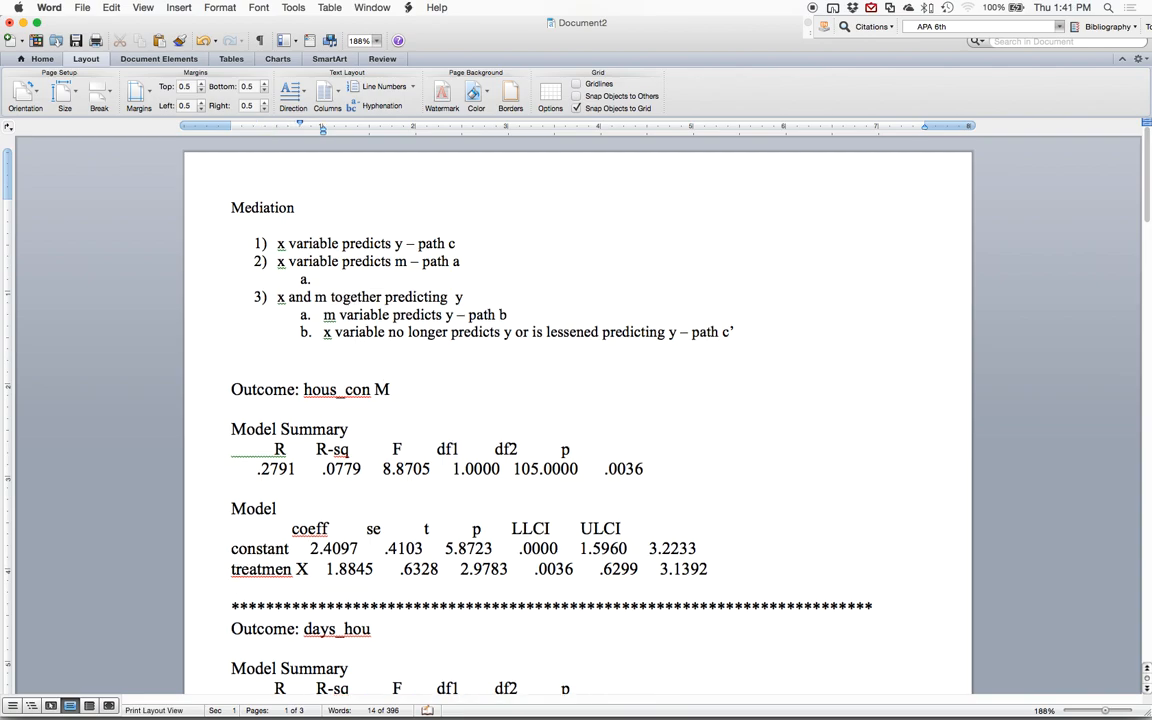